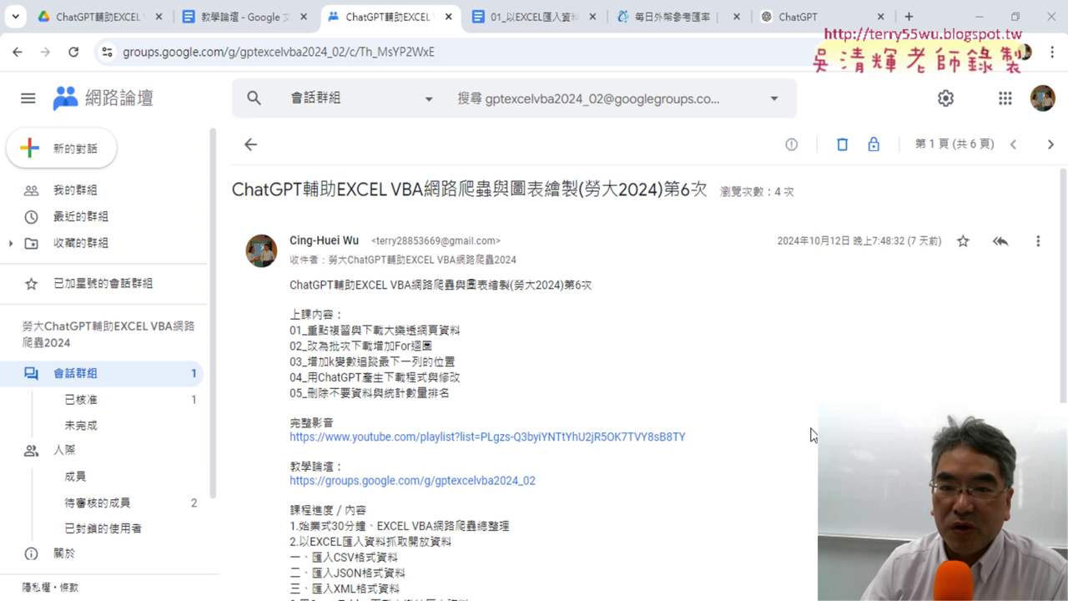
- Highlight the lottery-download lesson item, then check that 大樂透.xlsm's data ends at row 2254
drag(710, 191, 426, 186)
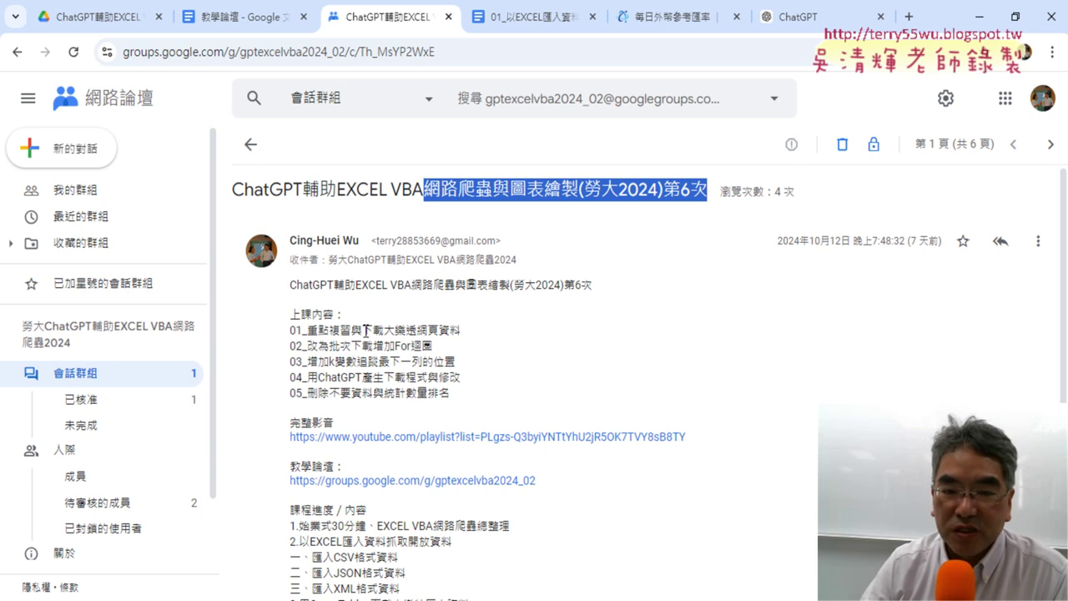
drag(362, 330, 460, 332)
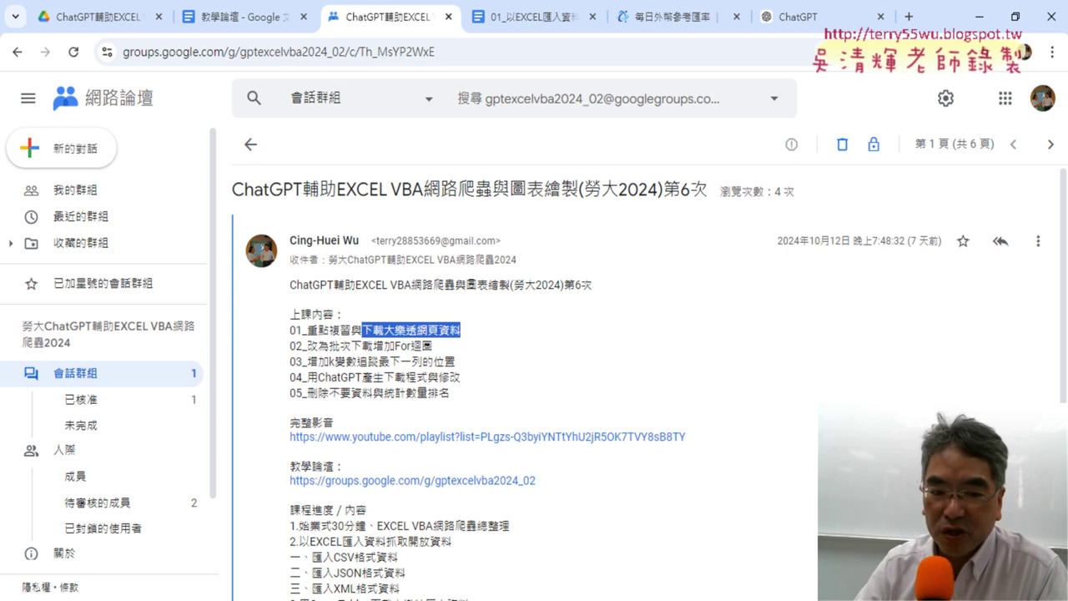
click(288, 600)
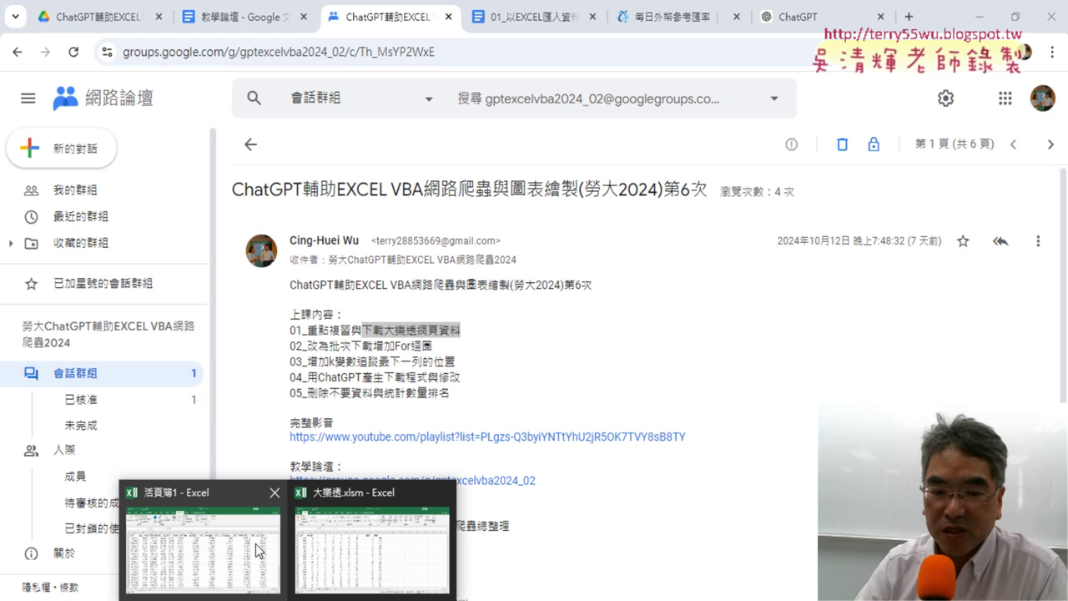
click(359, 545)
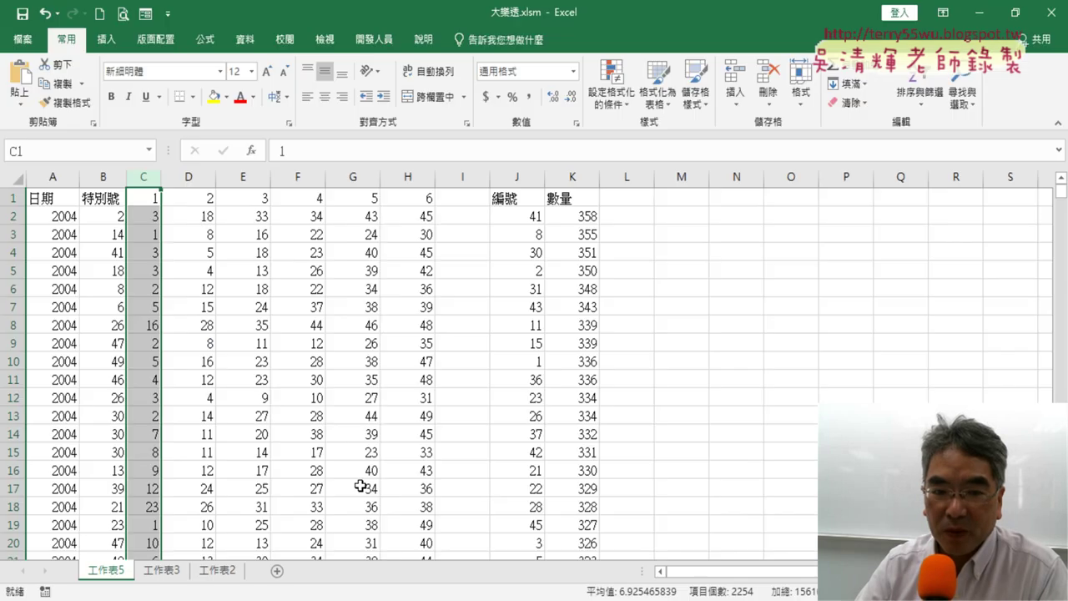
click(53, 199)
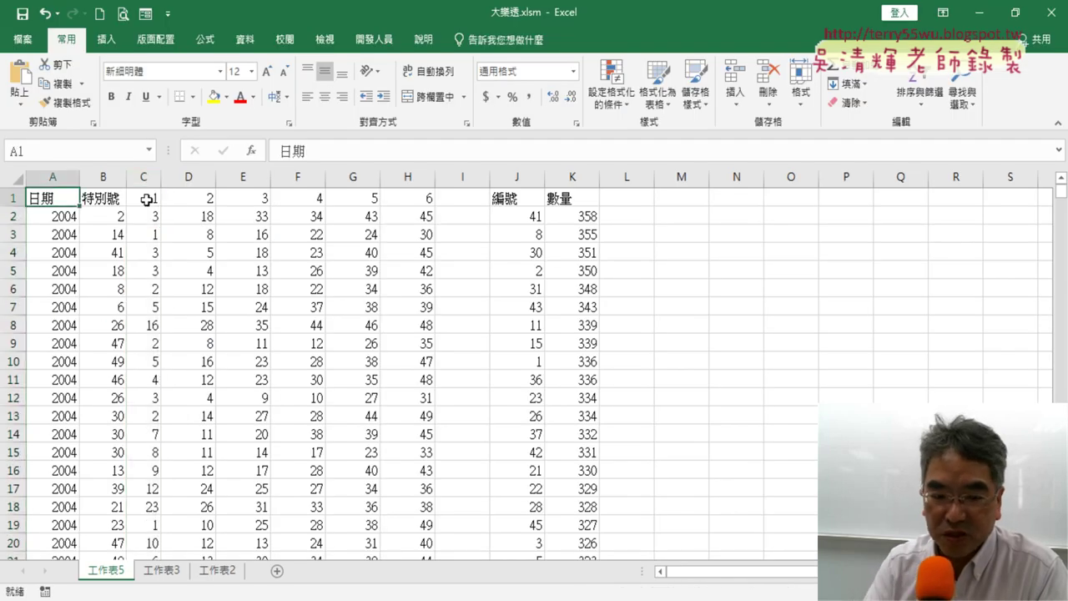
key(ctrl+Down)
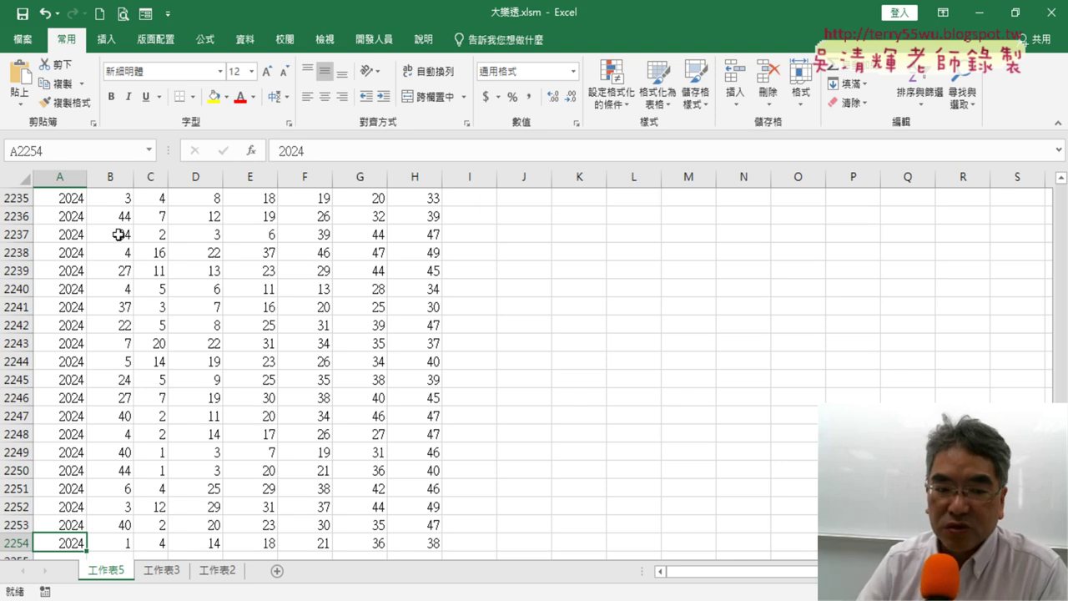
click(23, 543)
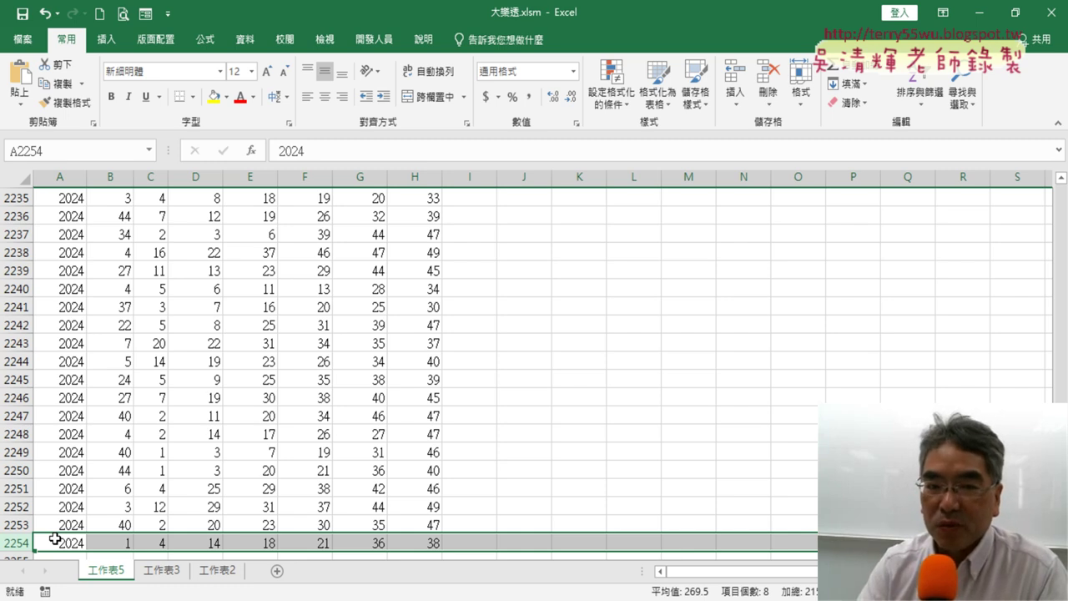
key(ctrl+Home)
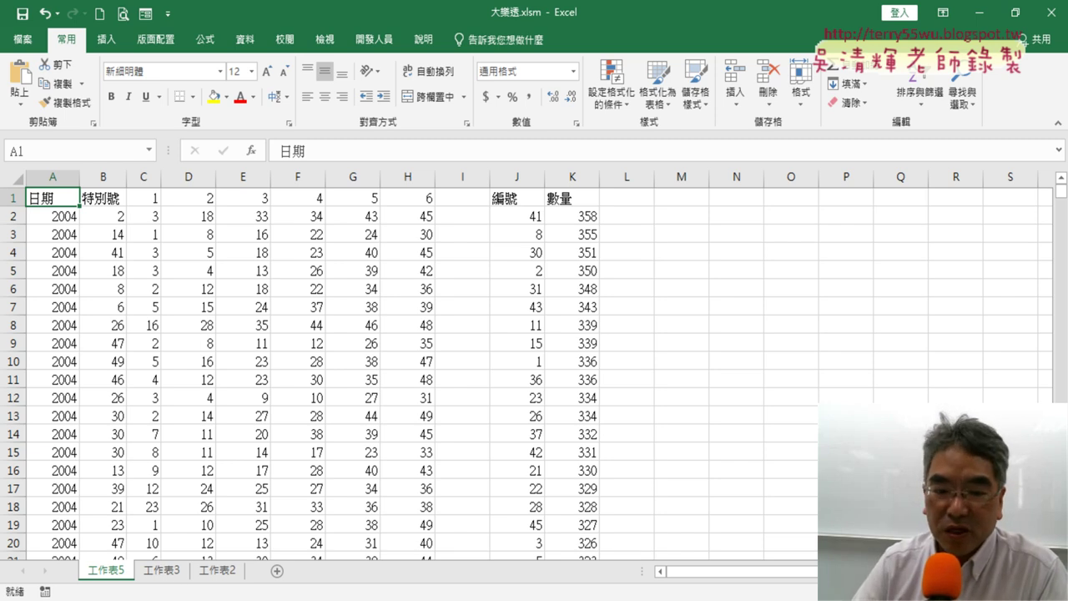
- Open the _雲端白板 Drive folder and select the 02_用QueryTables下載大樂透歷史資料 document
click(238, 582)
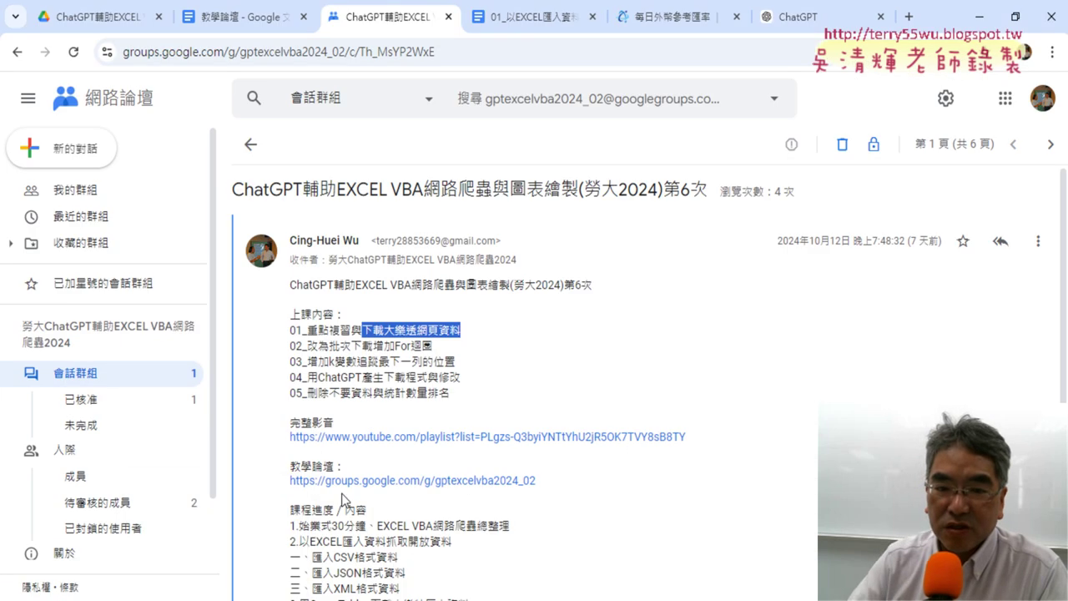
drag(464, 331, 362, 330)
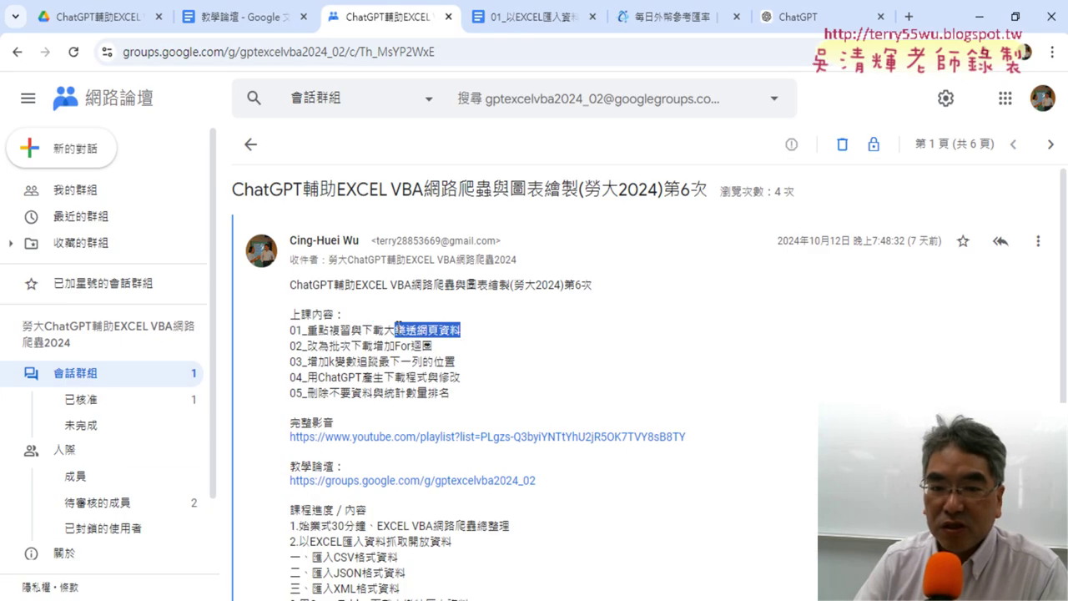
click(97, 17)
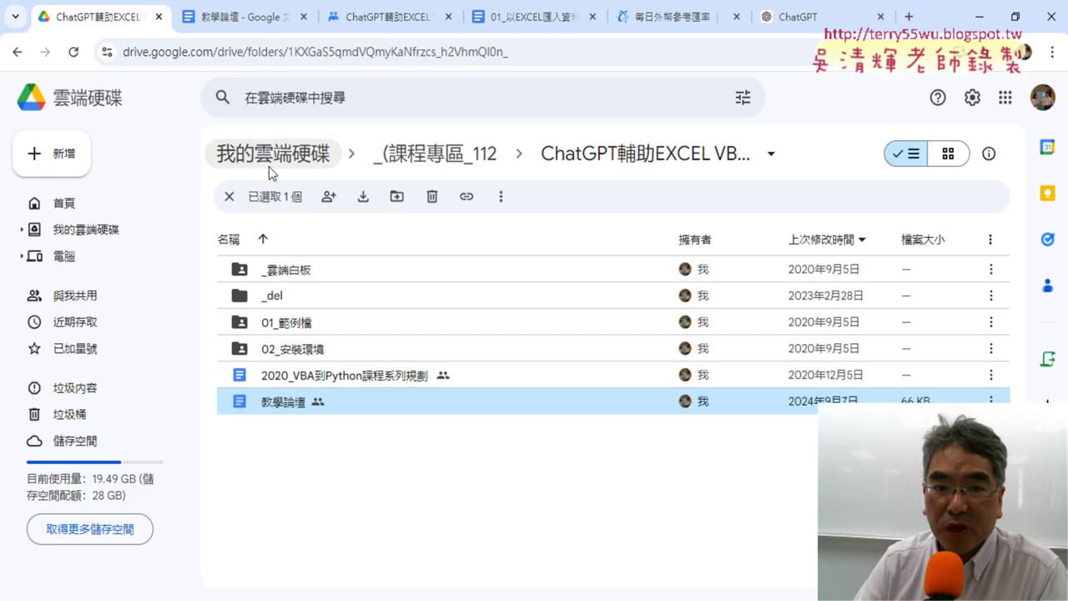
double_click(324, 269)
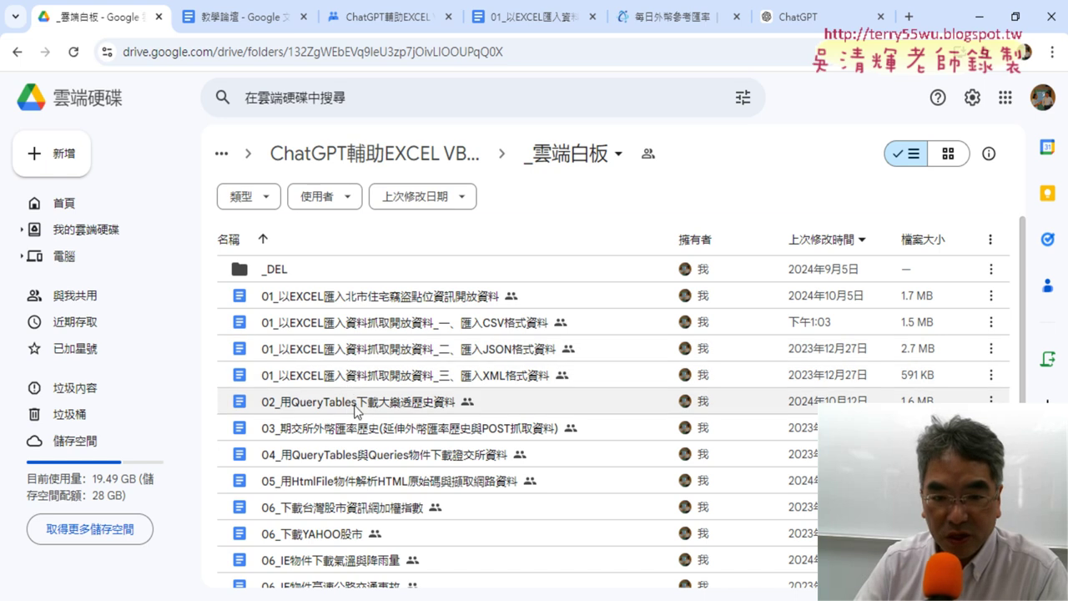
click(348, 404)
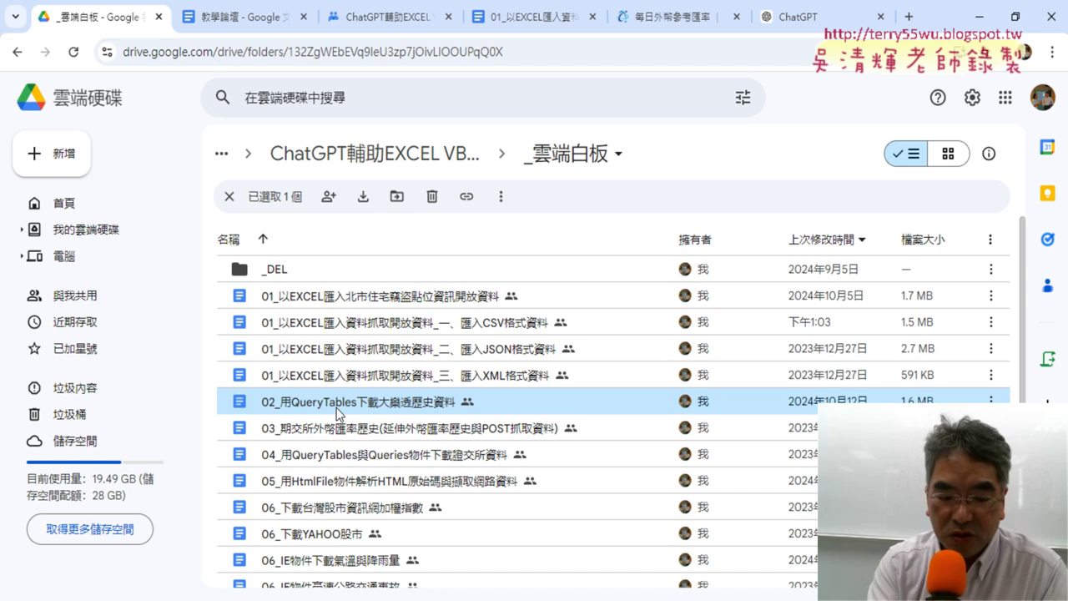
click(336, 407)
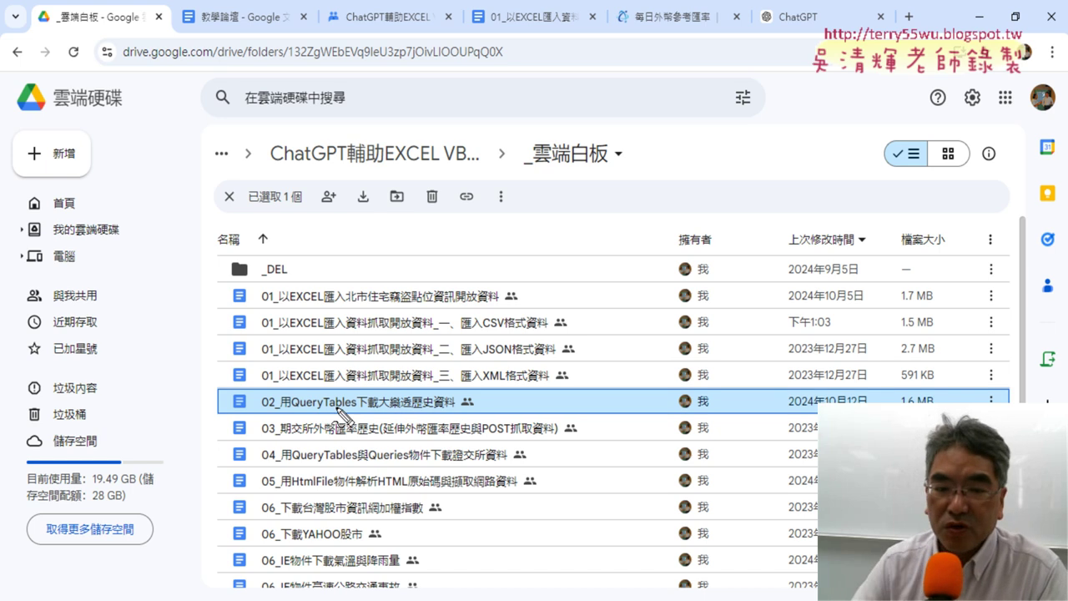
drag(291, 411, 359, 412)
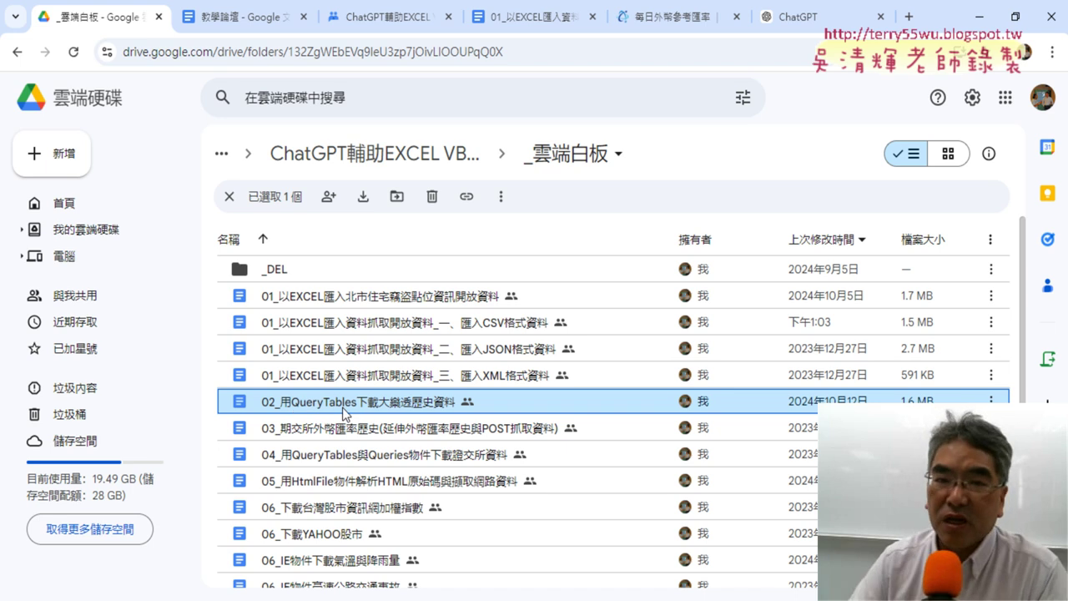
- Open the 02_用QueryTables下載大樂透歷史資料 notes and follow the lotto-8 link into a new tab
double_click(426, 407)
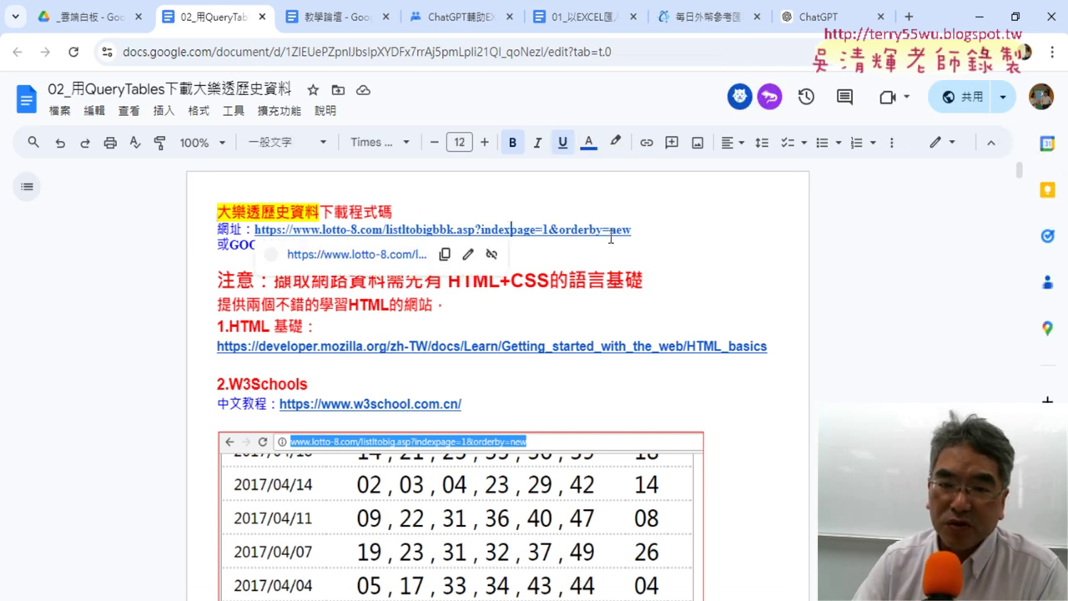
drag(632, 230, 215, 225)
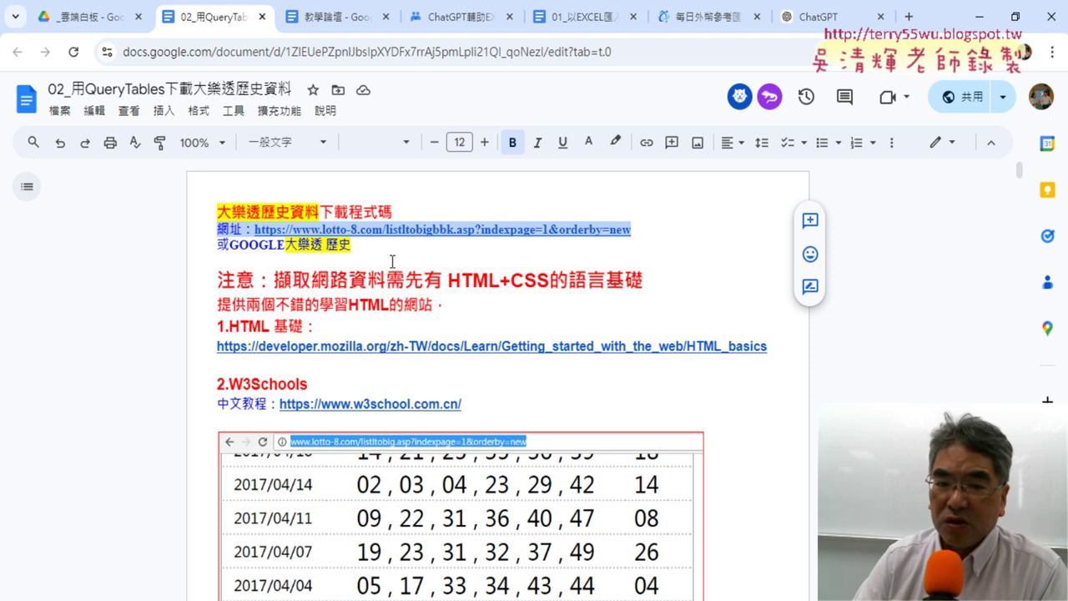
click(410, 239)
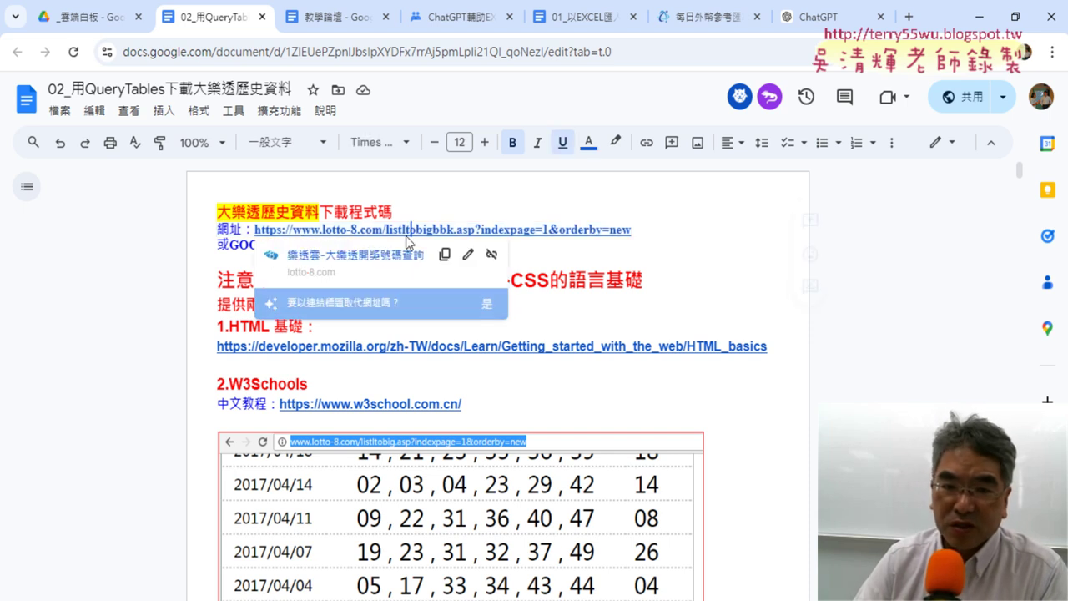
click(384, 252)
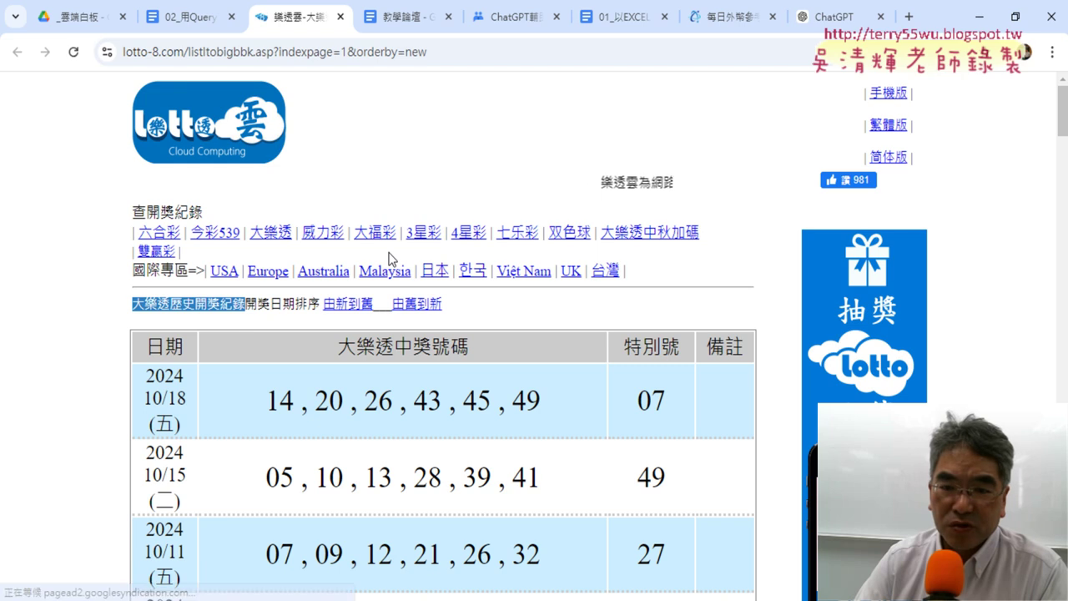
- Scroll the lotto-8 results page, highlighting the table column headings and the page-number links
scroll(334, 317, down, 3)
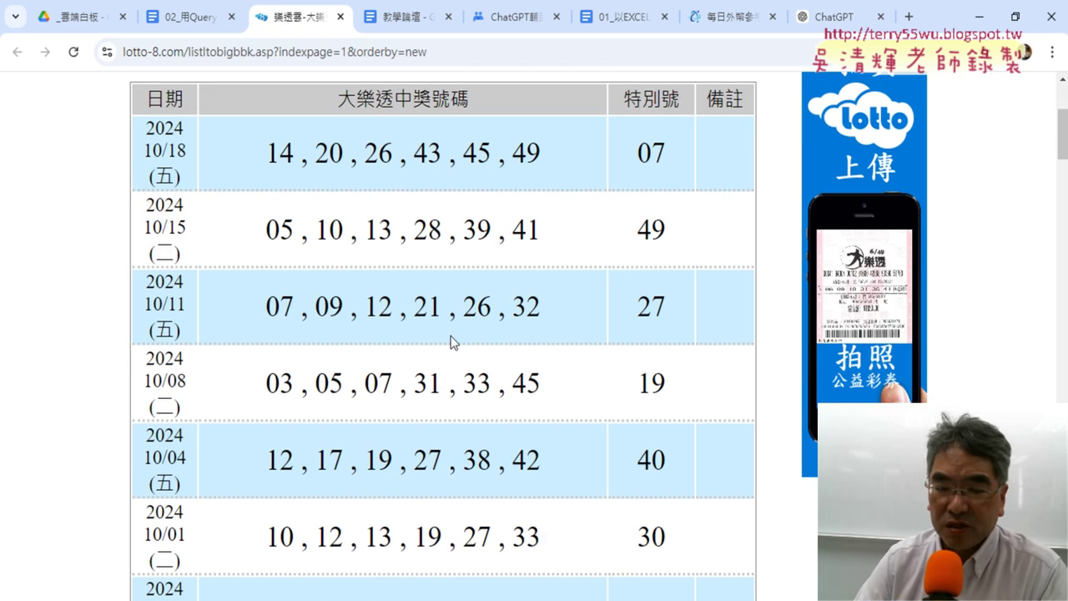
scroll(451, 355, up, 1)
drag(158, 185, 670, 200)
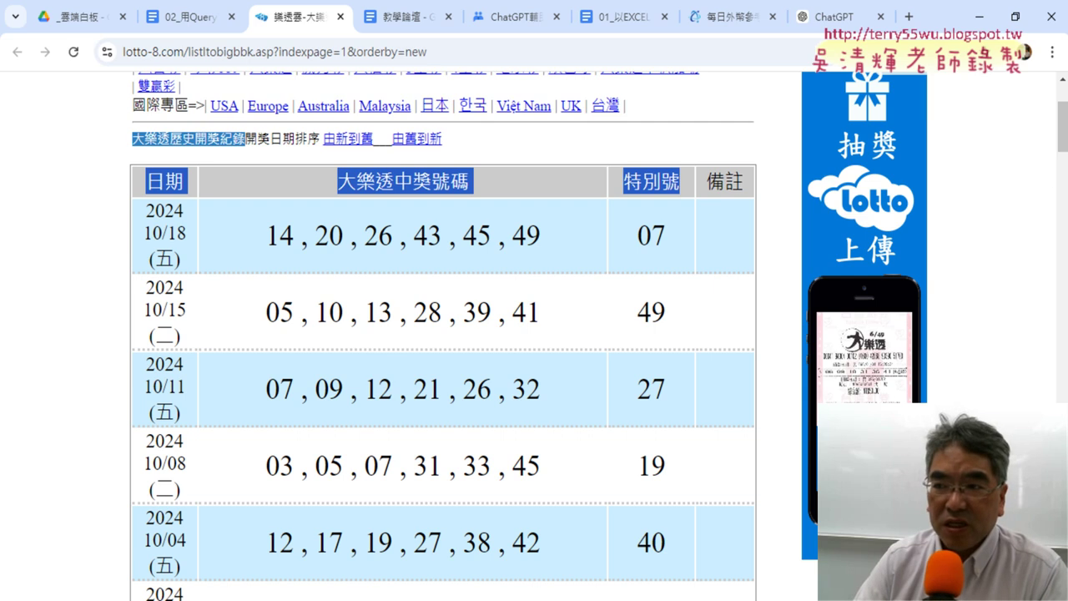
drag(1062, 125, 1062, 468)
scroll(512, 399, up, 5)
scroll(511, 399, up, 5)
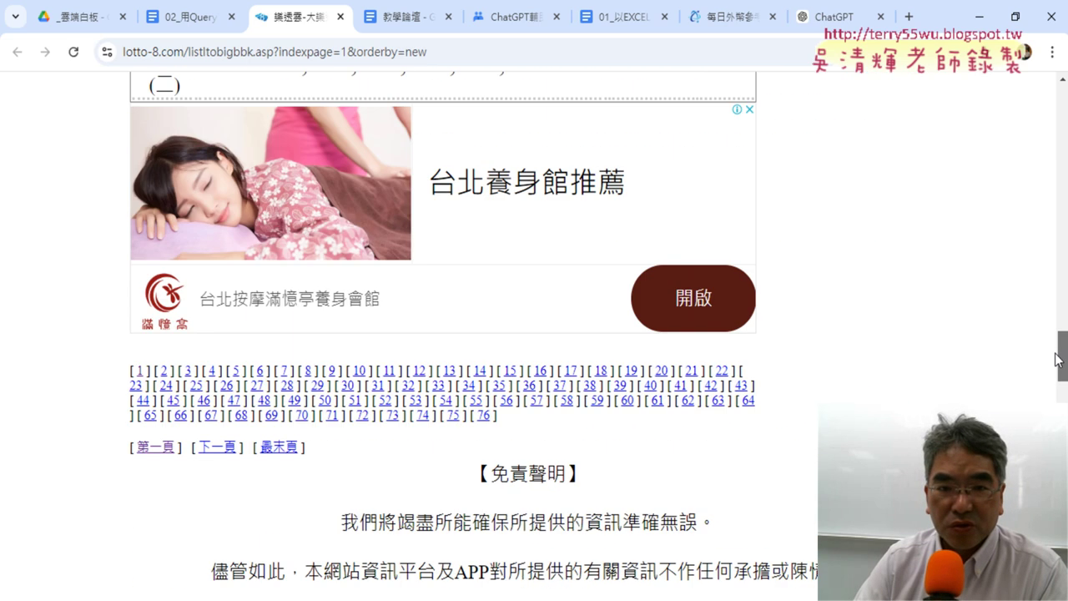
drag(511, 399, 128, 317)
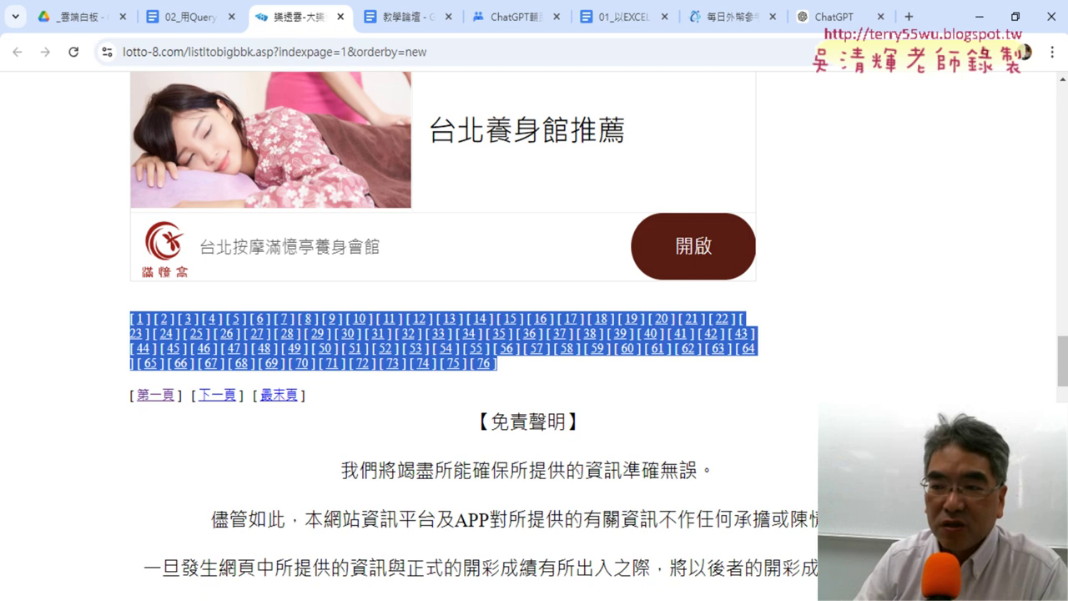
drag(1064, 359, 1064, 131)
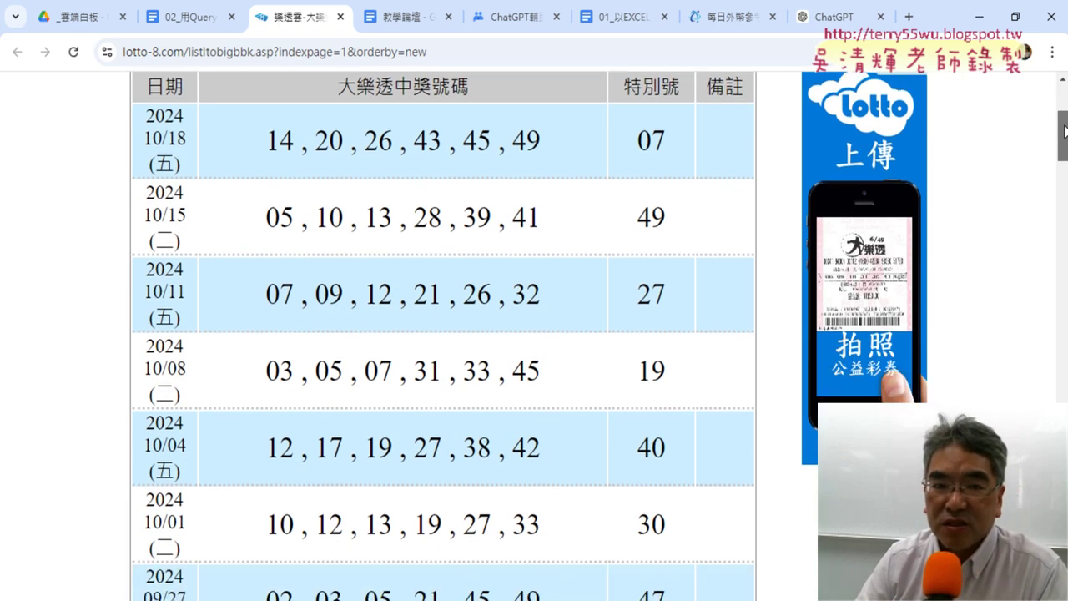
- Highlight the 2024/10/18 draw: date, numbers 14, 20, 26, 43, 45, 49 and special 07
drag(147, 112, 192, 170)
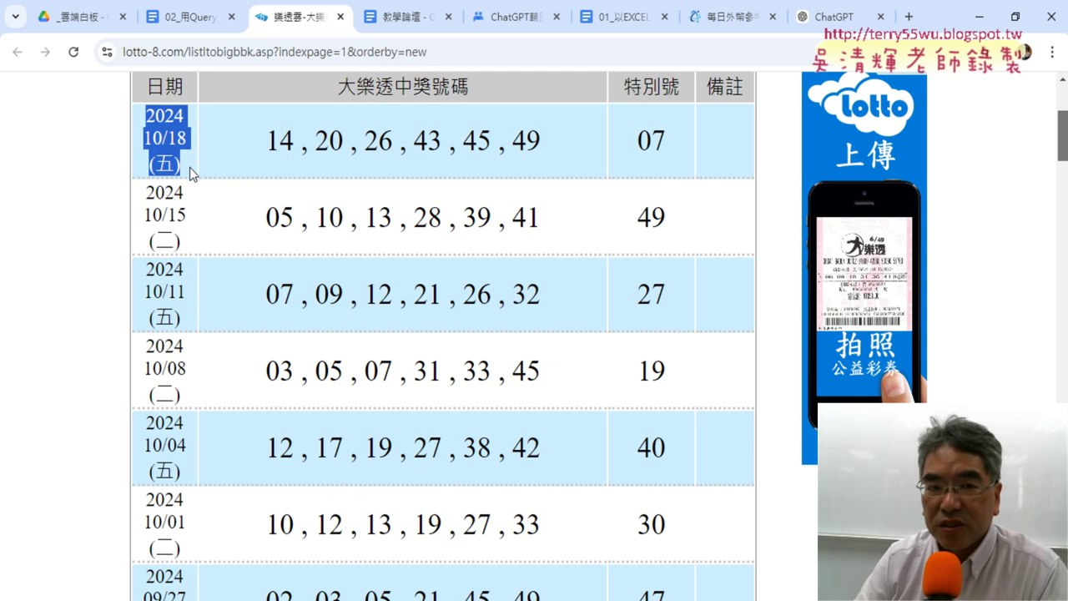
drag(265, 137, 537, 167)
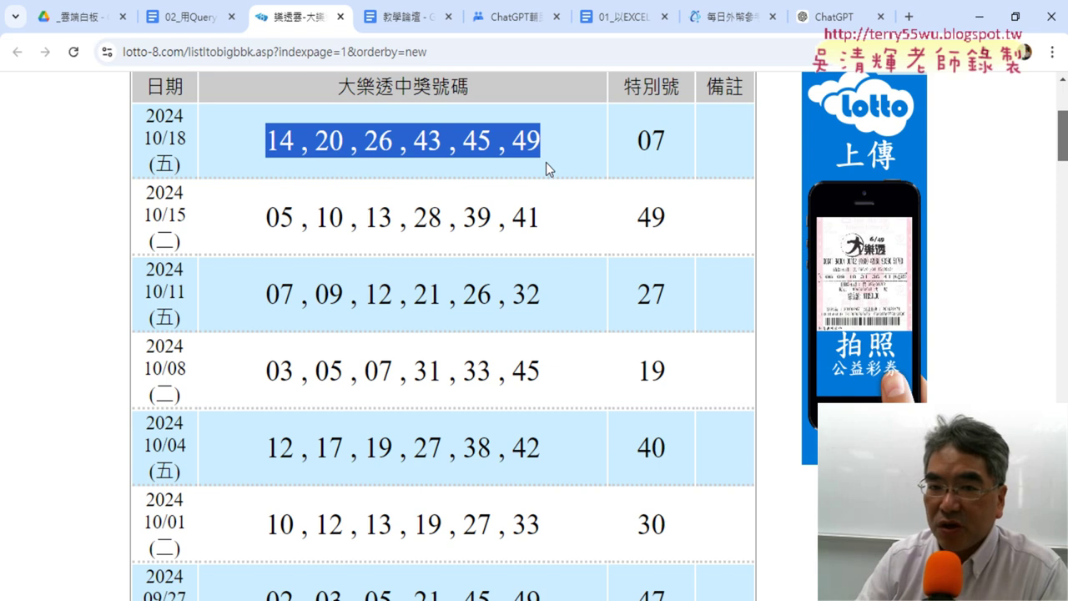
drag(618, 144, 668, 139)
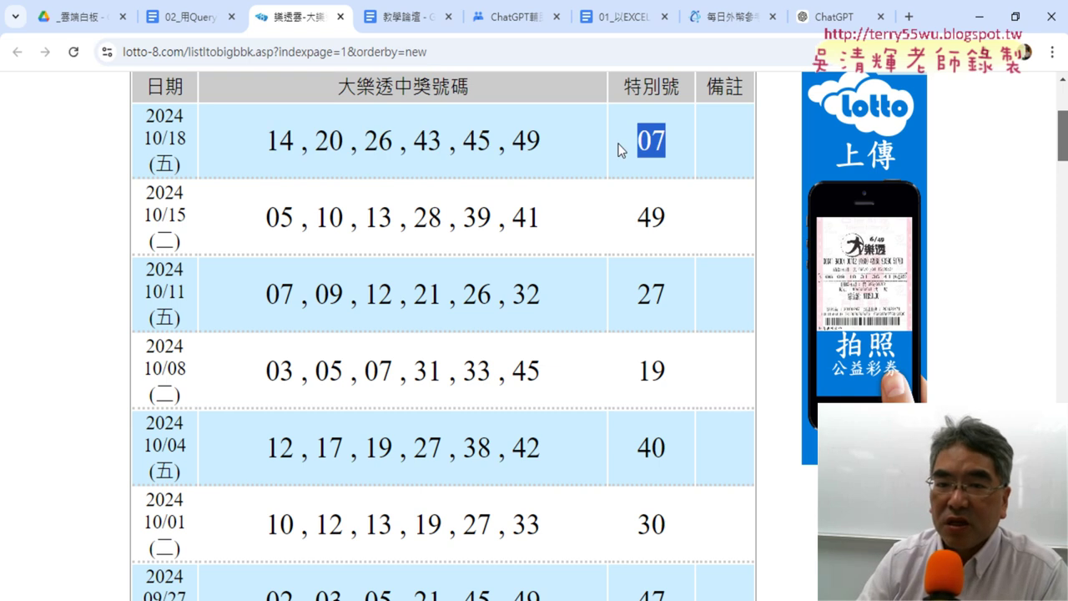
drag(547, 150, 267, 135)
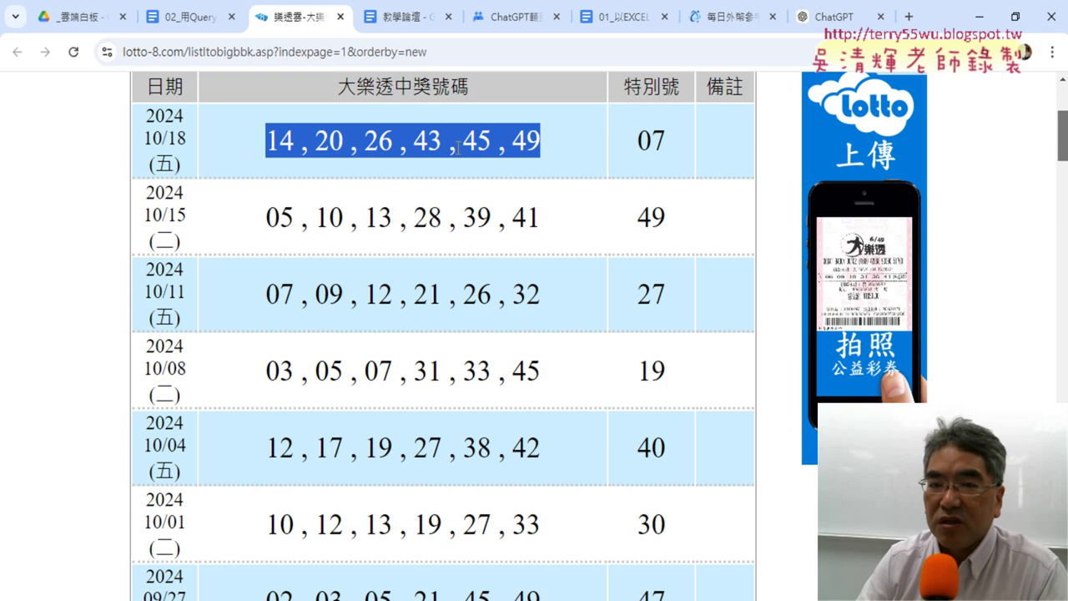
click(266, 143)
drag(265, 144, 553, 155)
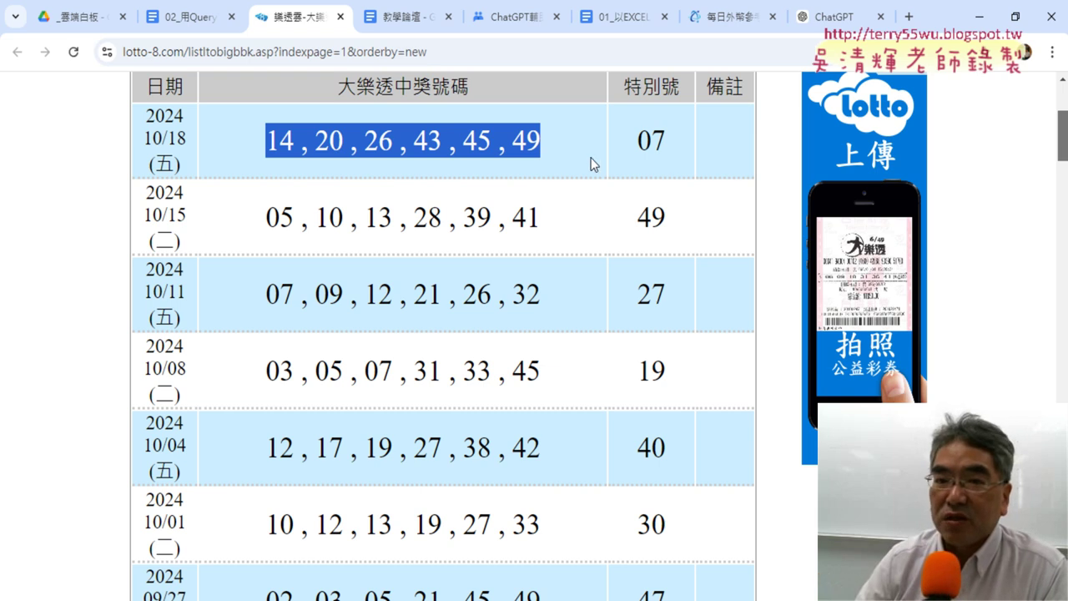
drag(276, 140, 539, 151)
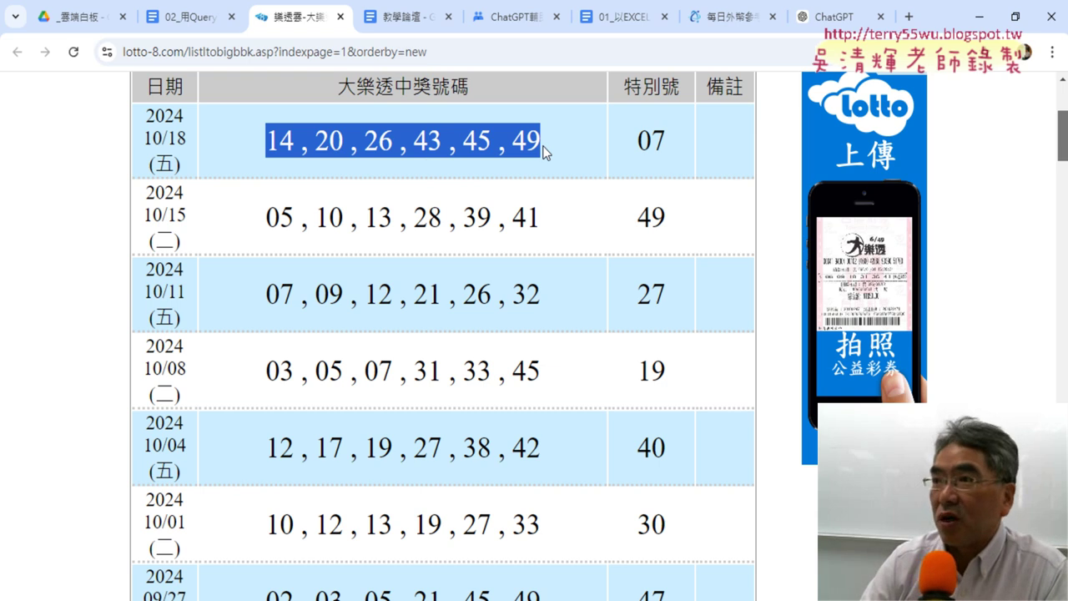
drag(302, 142, 314, 144)
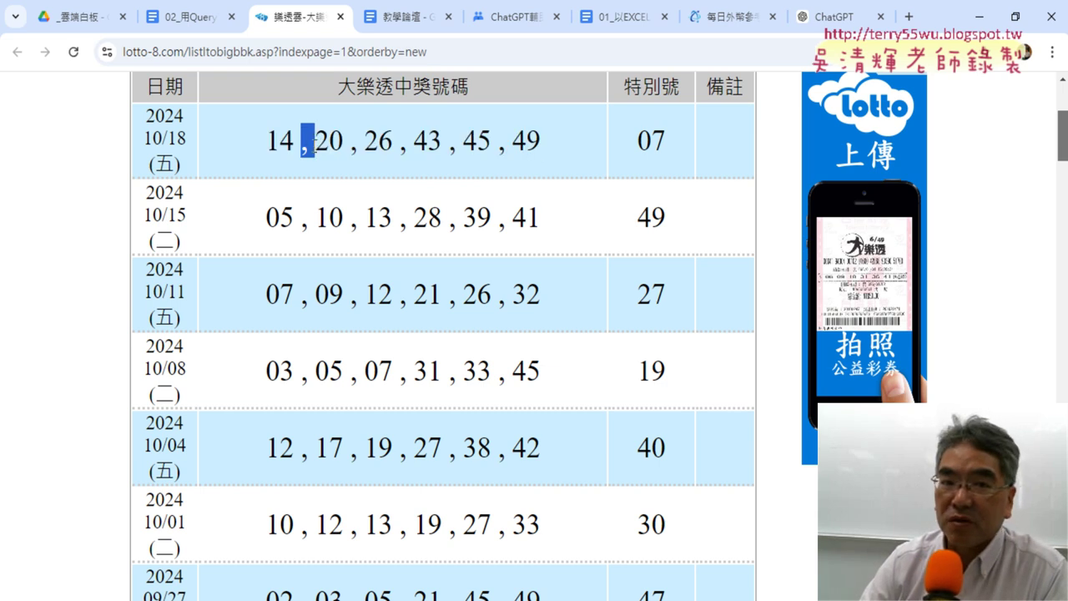
click(353, 142)
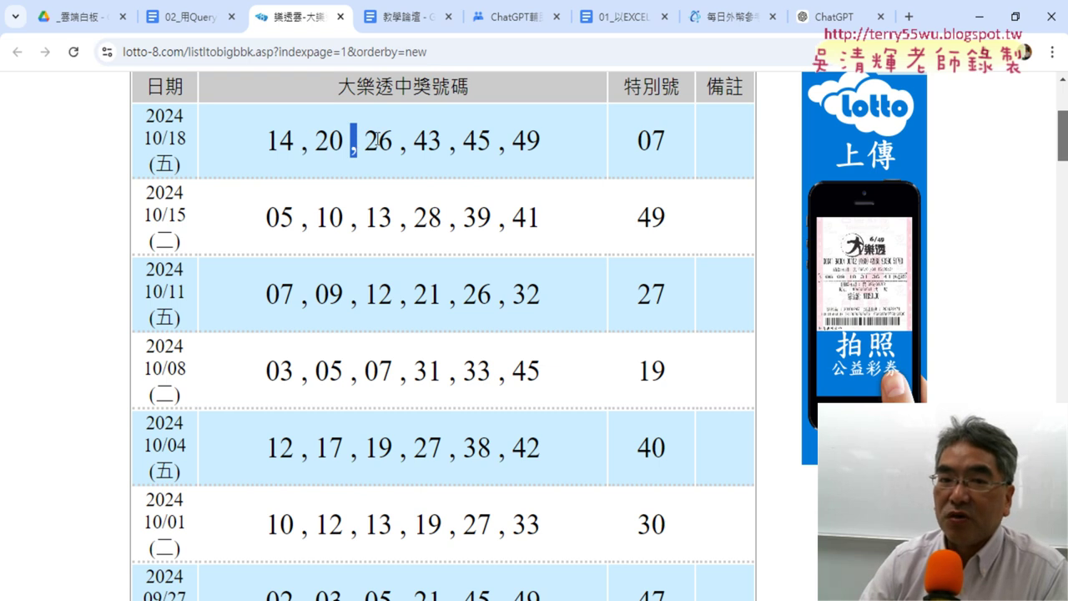
drag(268, 142, 544, 147)
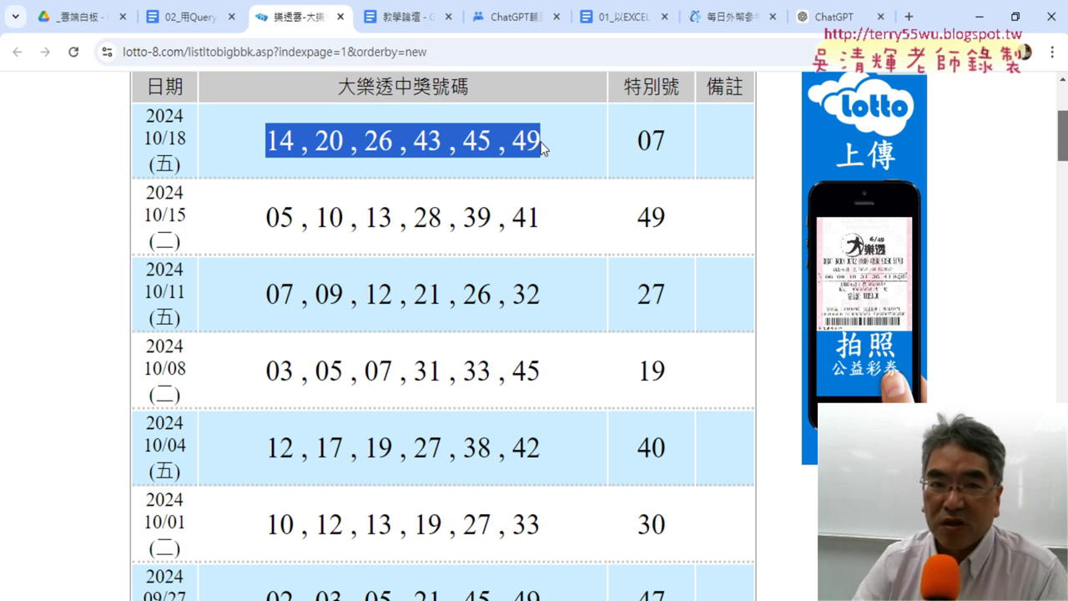
- Return to the QueryTables notes and scroll down to the 範例程式碼 example macro
click(184, 17)
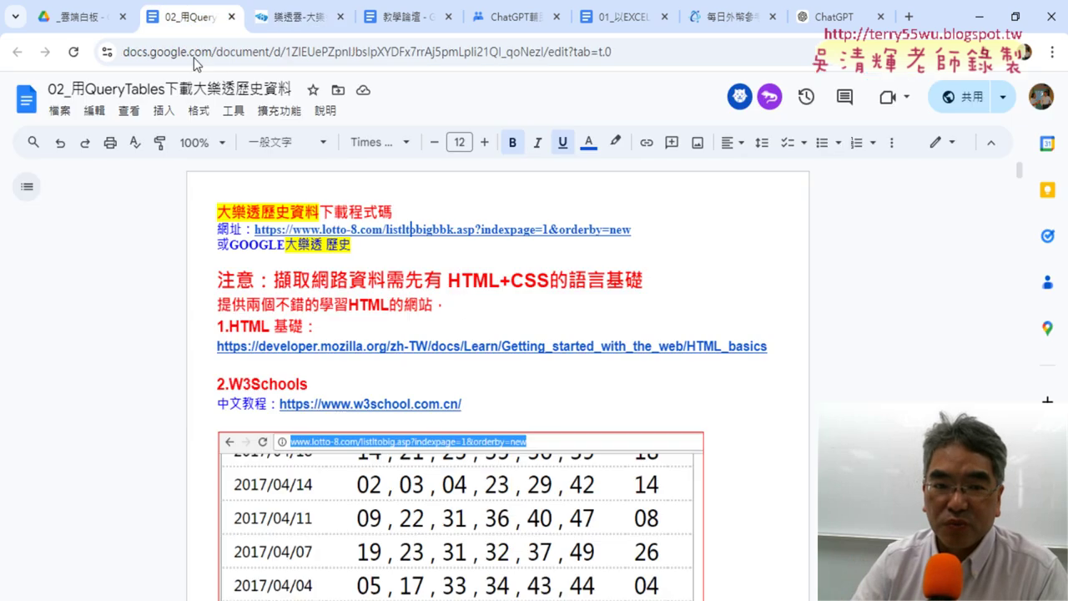
scroll(722, 335, down, 8)
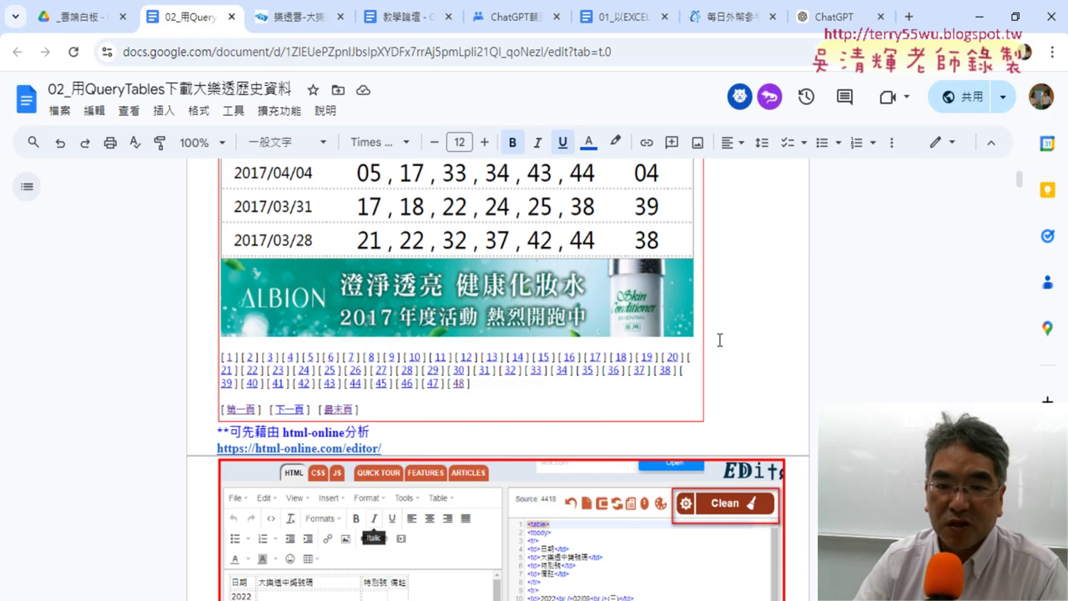
scroll(722, 336, down, 5)
scroll(722, 335, down, 1)
scroll(722, 335, down, 4)
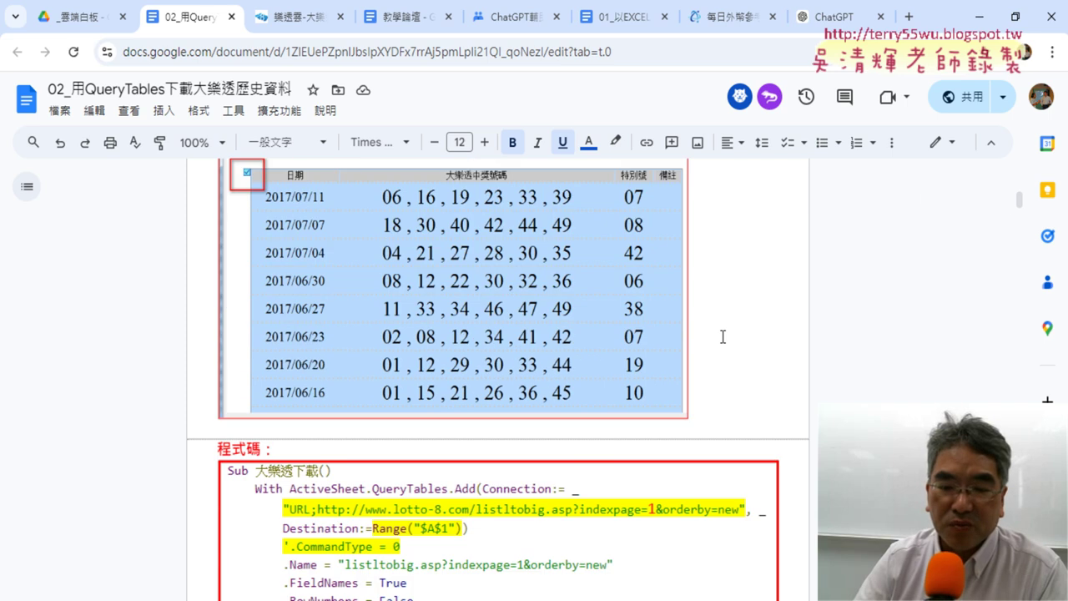
scroll(722, 335, down, 3)
scroll(722, 336, down, 2)
scroll(722, 335, down, 4)
scroll(722, 336, down, 1)
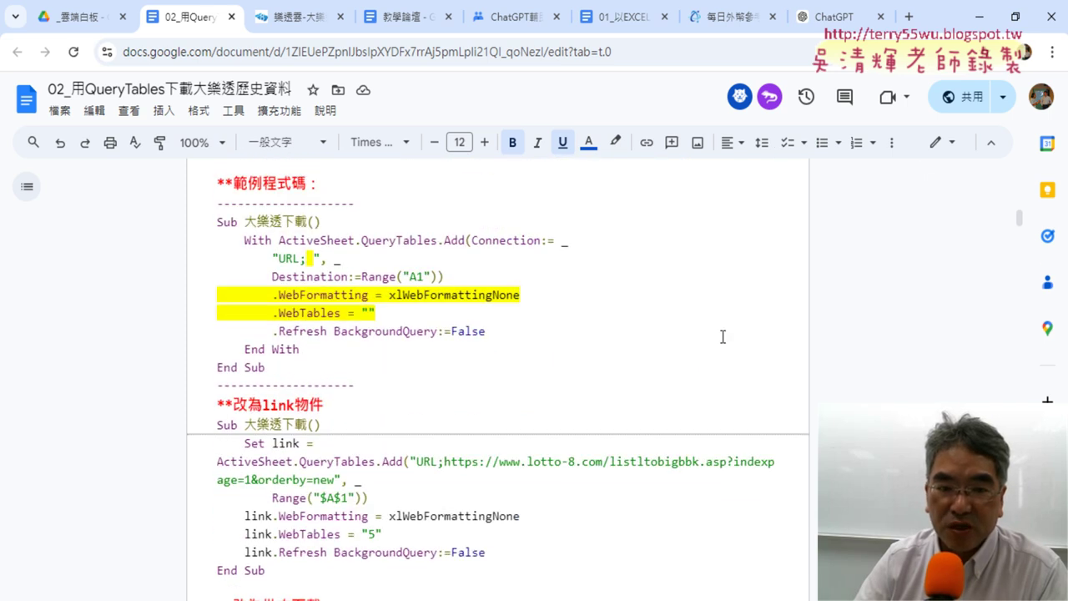
- Highlight the example code block, its name 大樂透下載, and the empty URL placeholder
drag(269, 368, 209, 220)
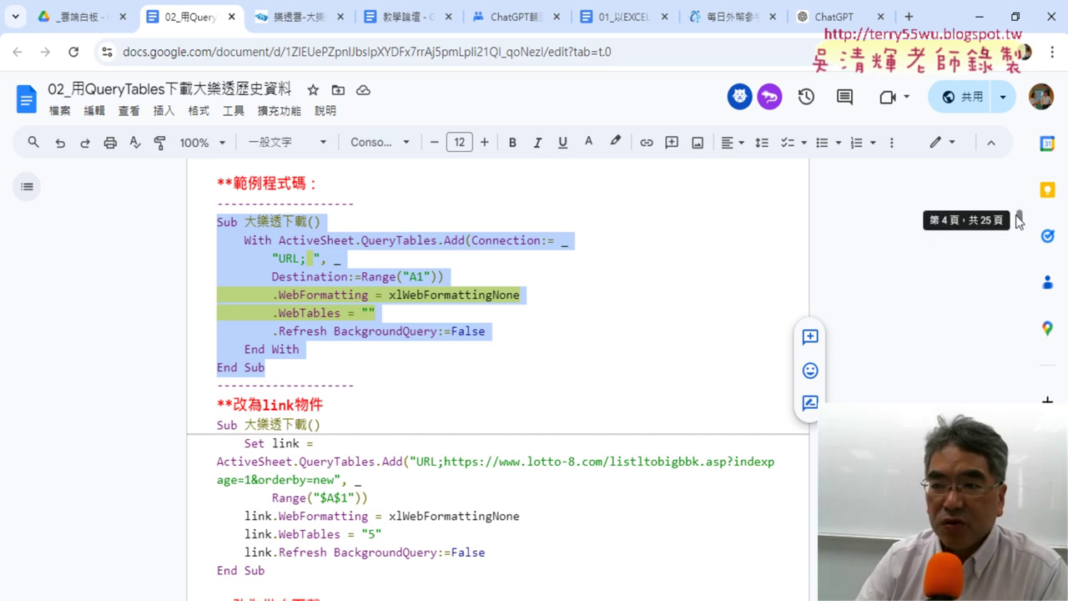
click(447, 251)
drag(244, 221, 306, 222)
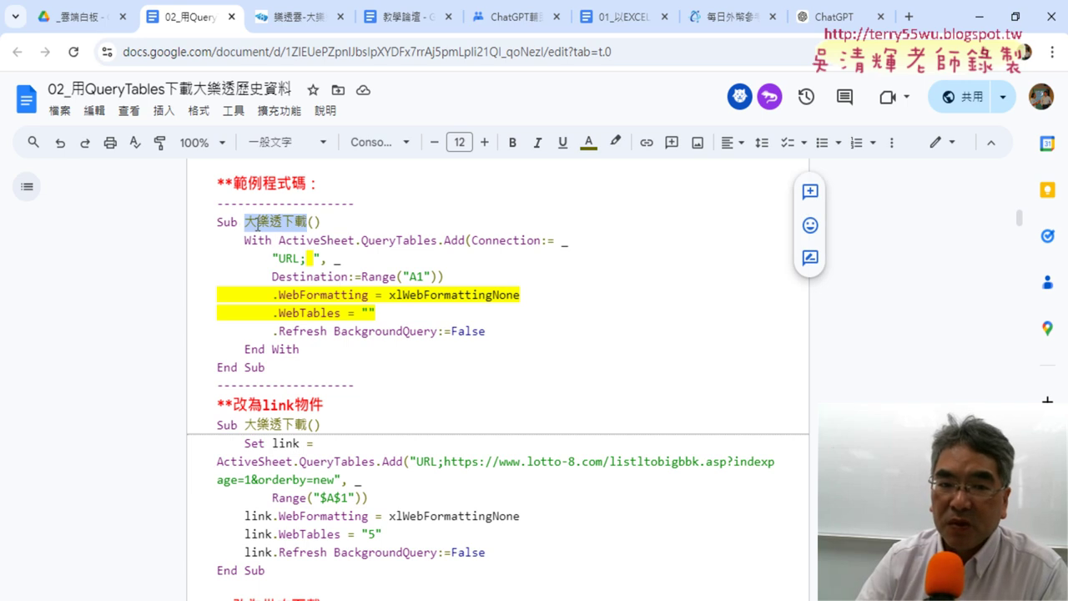
mouse_move(282, 369)
mouse_down()
mouse_move(234, 276)
mouse_move(252, 227)
mouse_up()
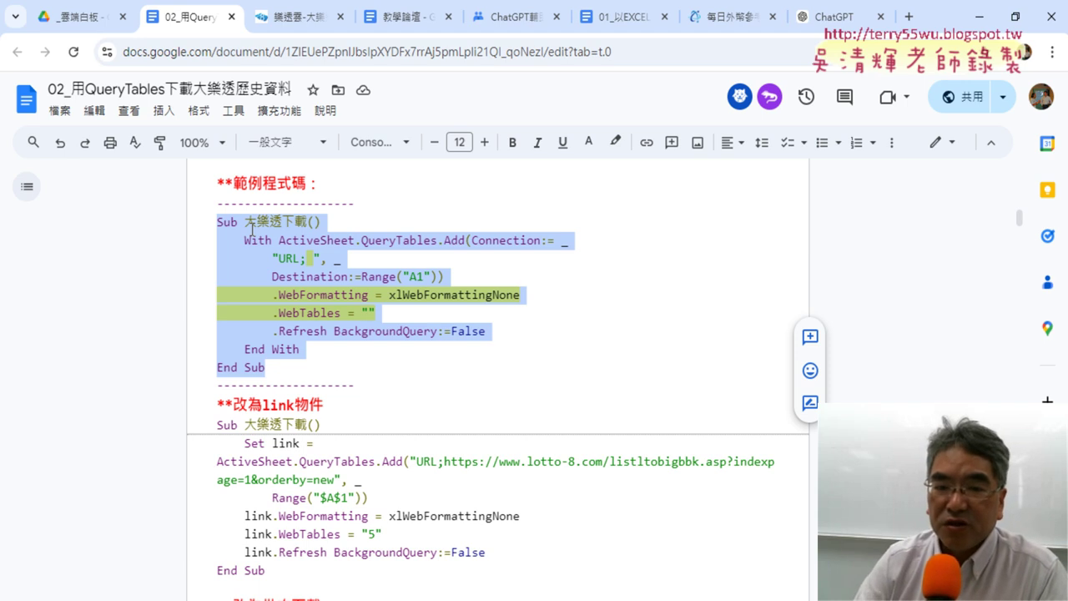
click(448, 312)
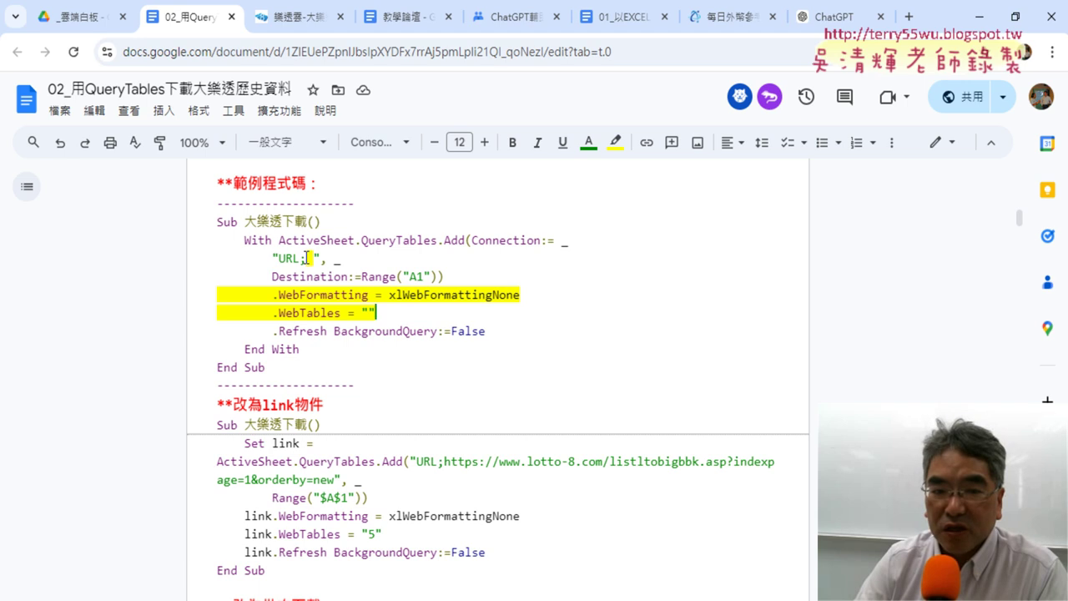
drag(307, 258, 314, 258)
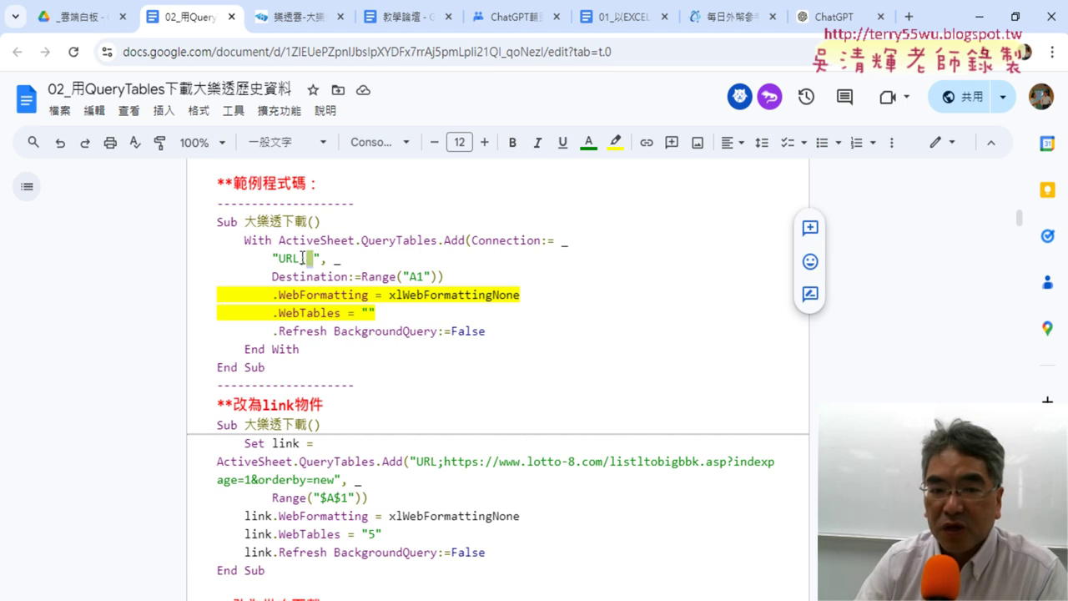
- Close the ad over the lotto results page and highlight indexpage=1 in its address
click(292, 17)
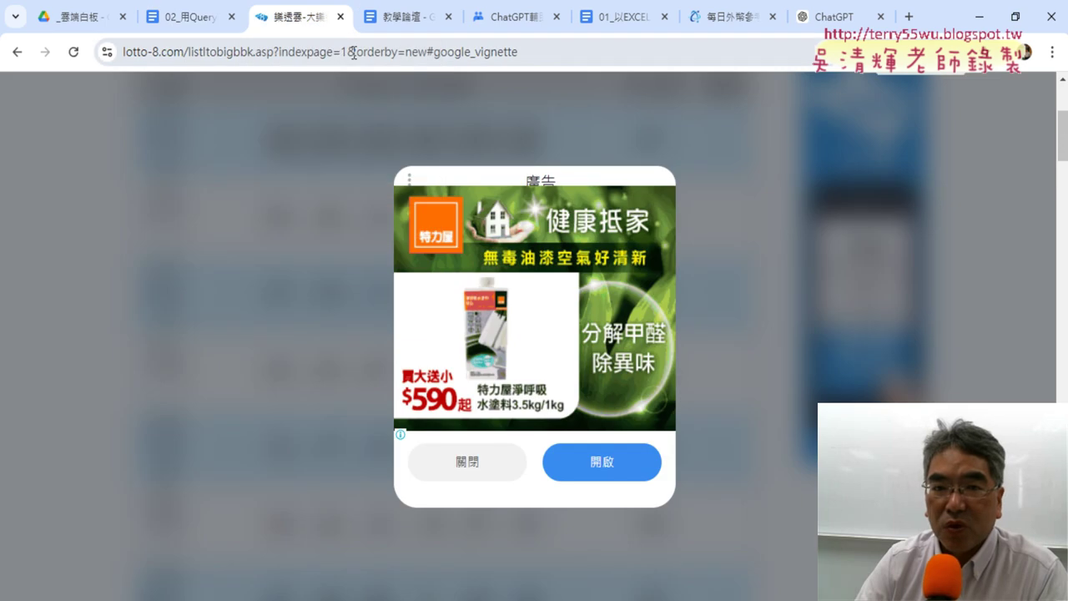
click(17, 51)
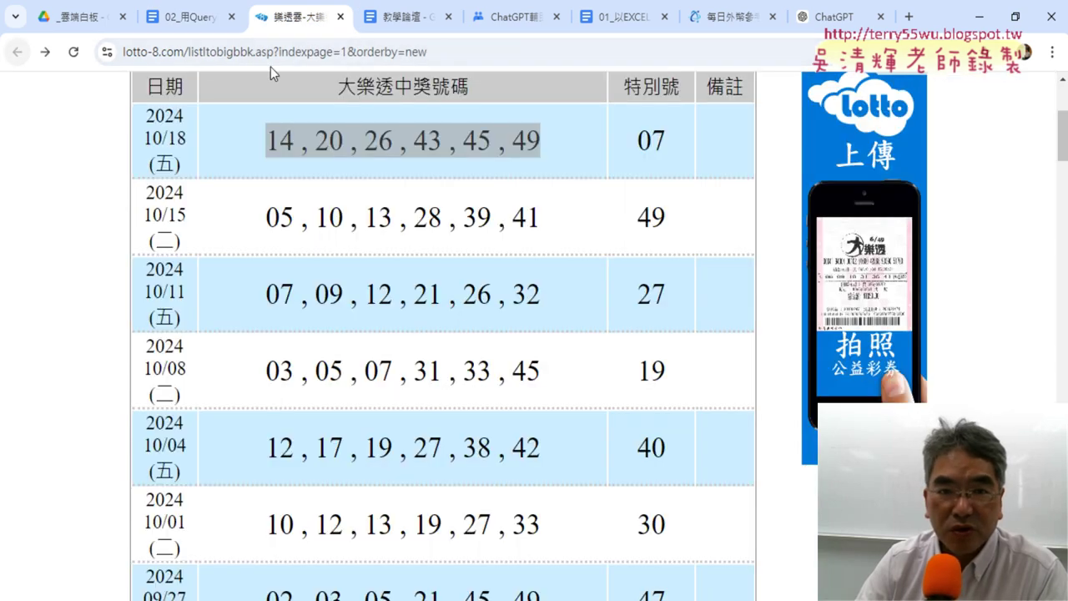
click(347, 52)
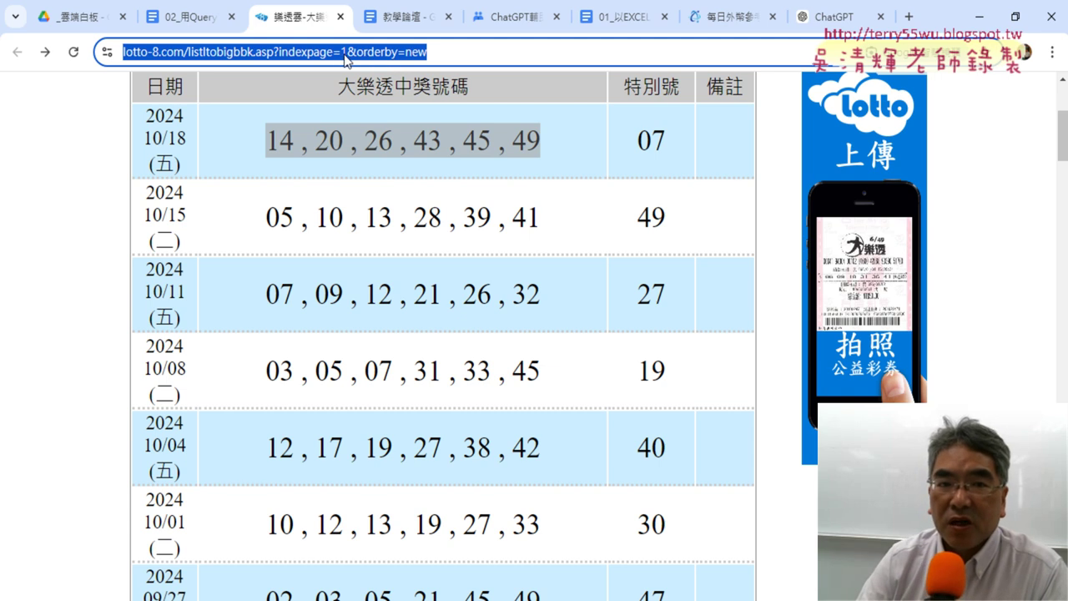
click(346, 53)
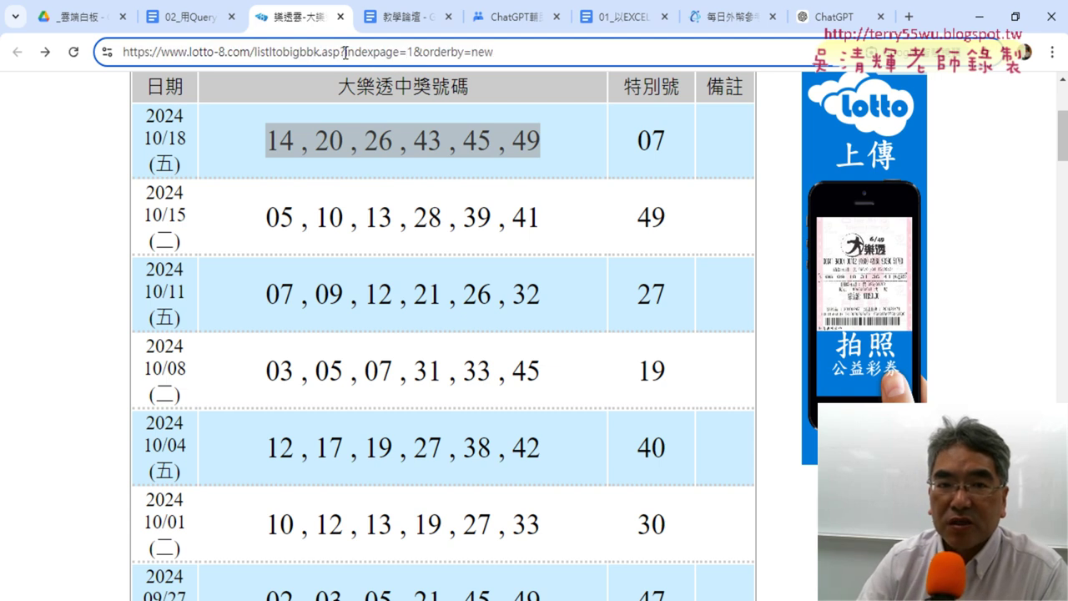
drag(345, 52, 411, 51)
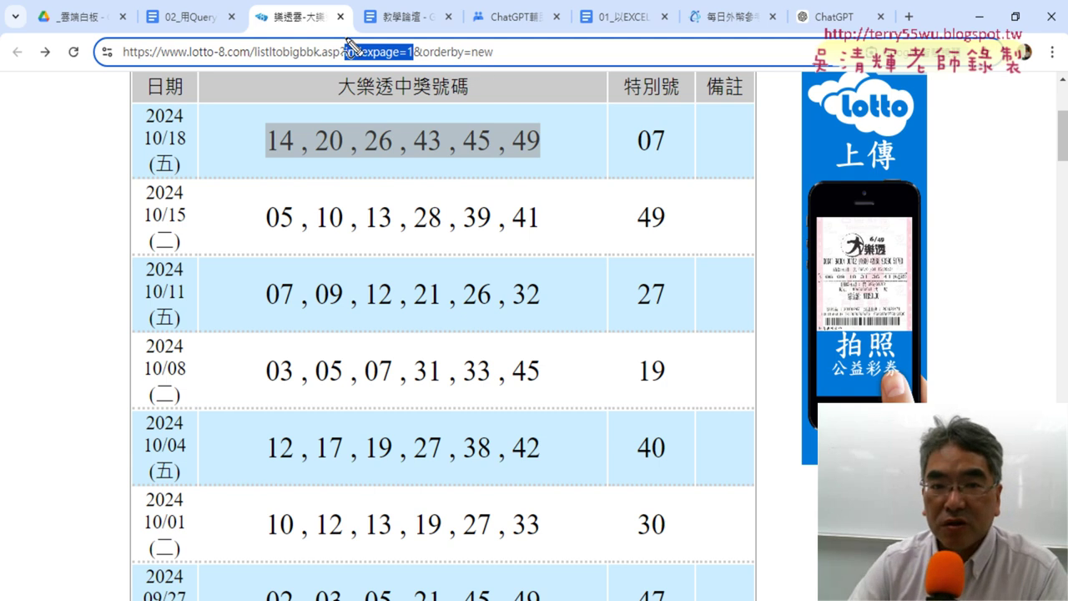
drag(322, 35, 336, 104)
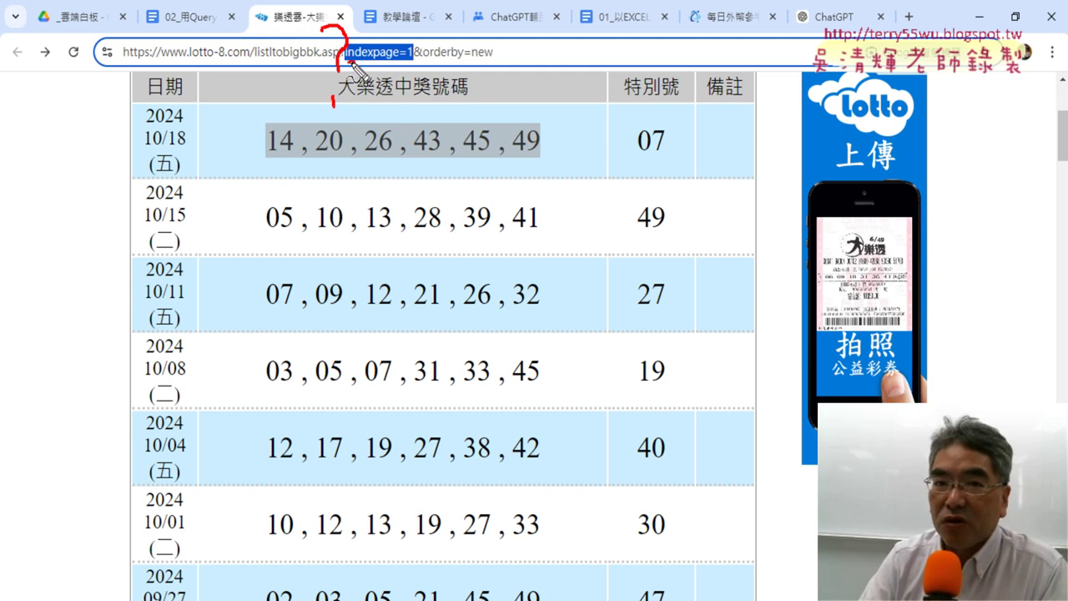
drag(347, 62, 409, 62)
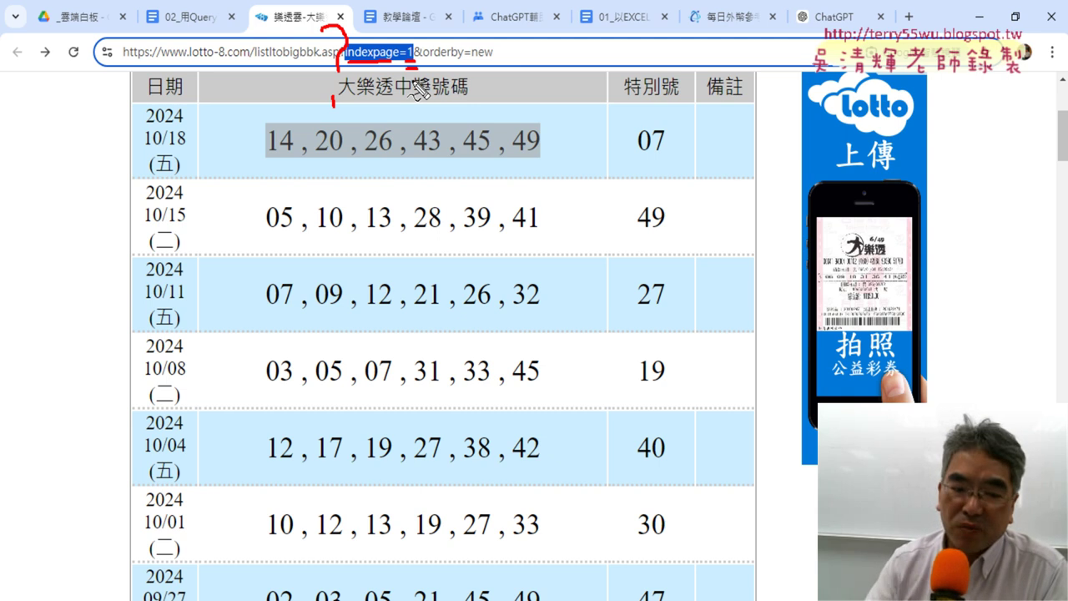
- Bring the 大樂透.xlsm workbook forward in Excel
key(Escape)
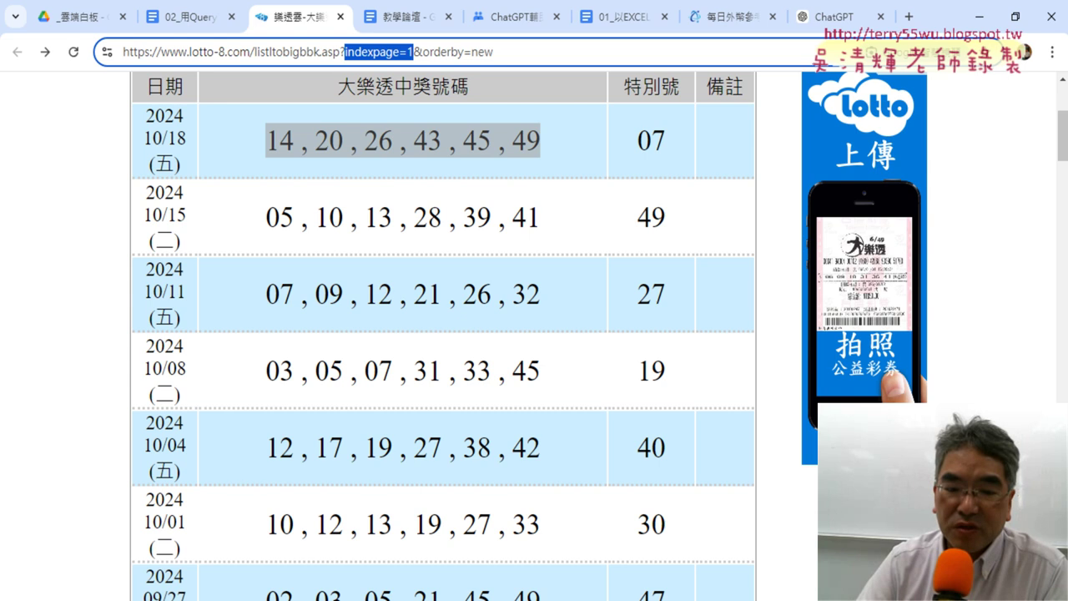
mouse_move(288, 600)
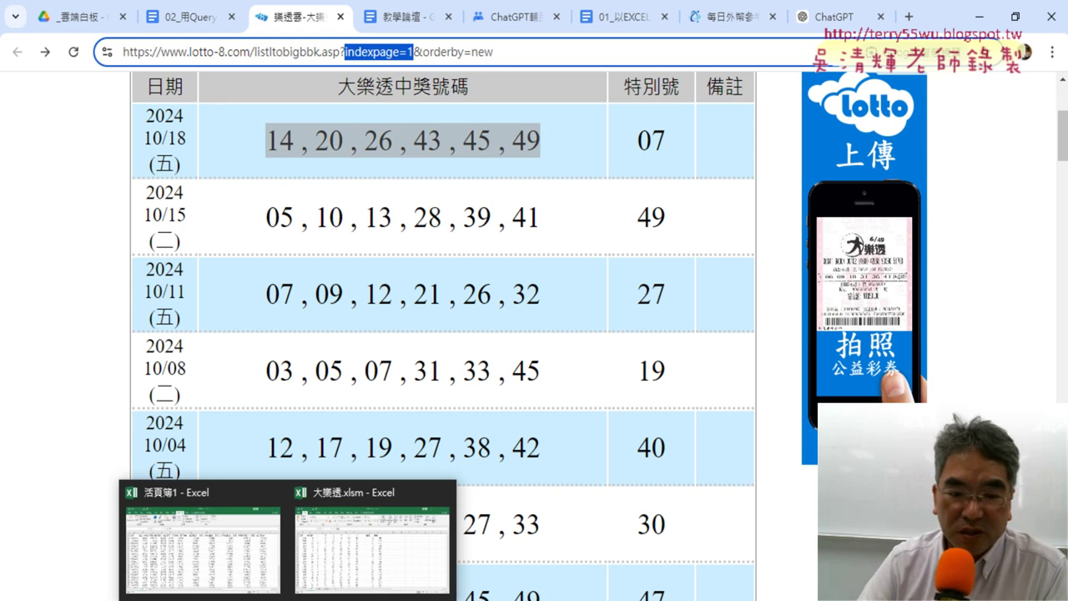
click(371, 542)
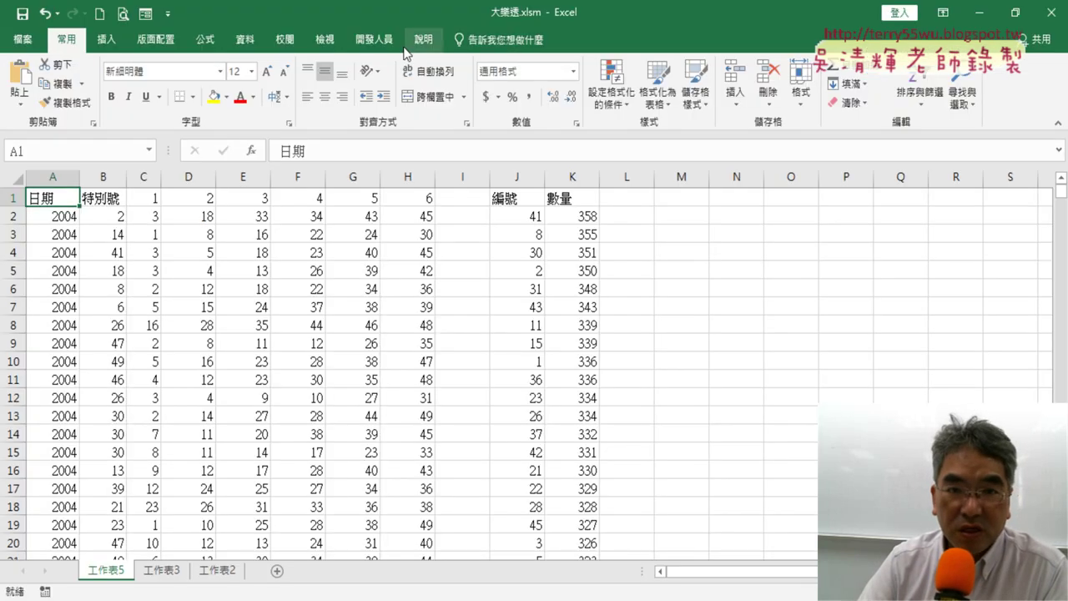
- In the VBA editor, paste the example 大樂透下載 macro on new blank lines above 批次大樂透下載
click(375, 39)
click(32, 90)
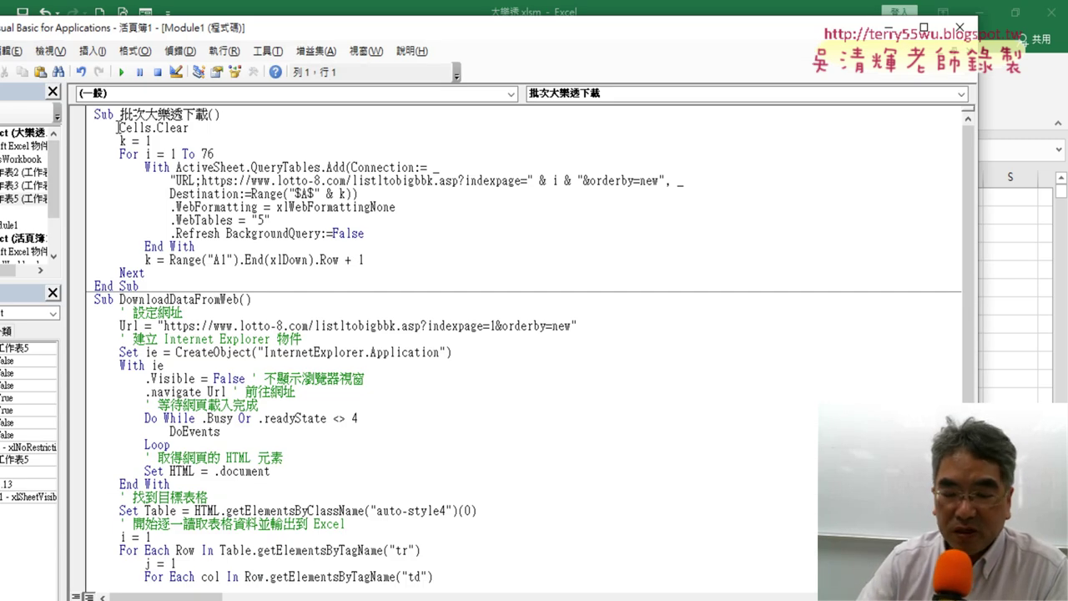
key(Return)
key(Return)
key(Up)
key(Up)
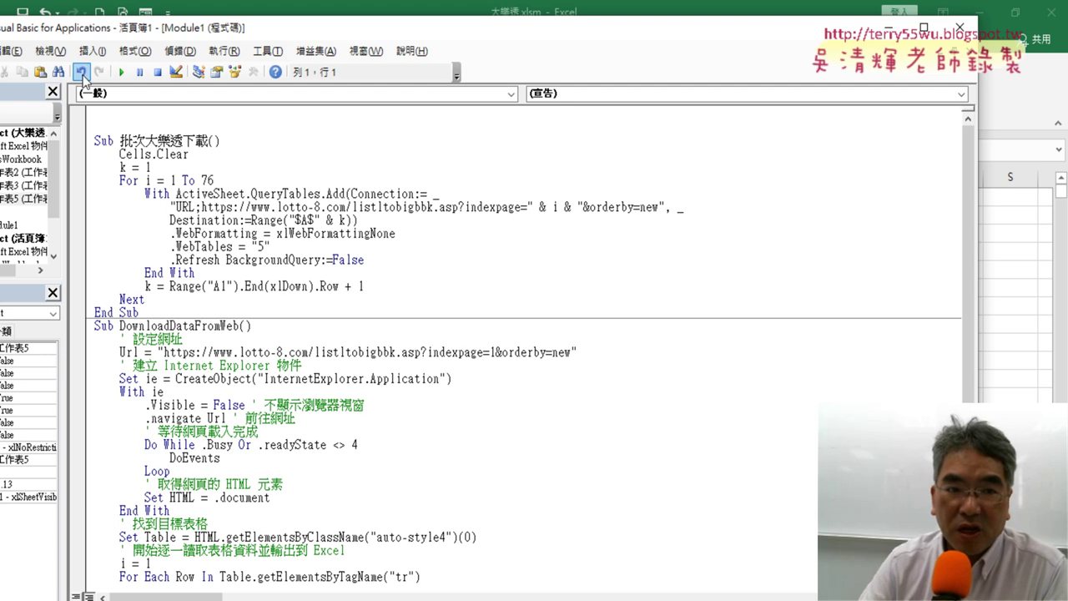
mouse_move(300, 598)
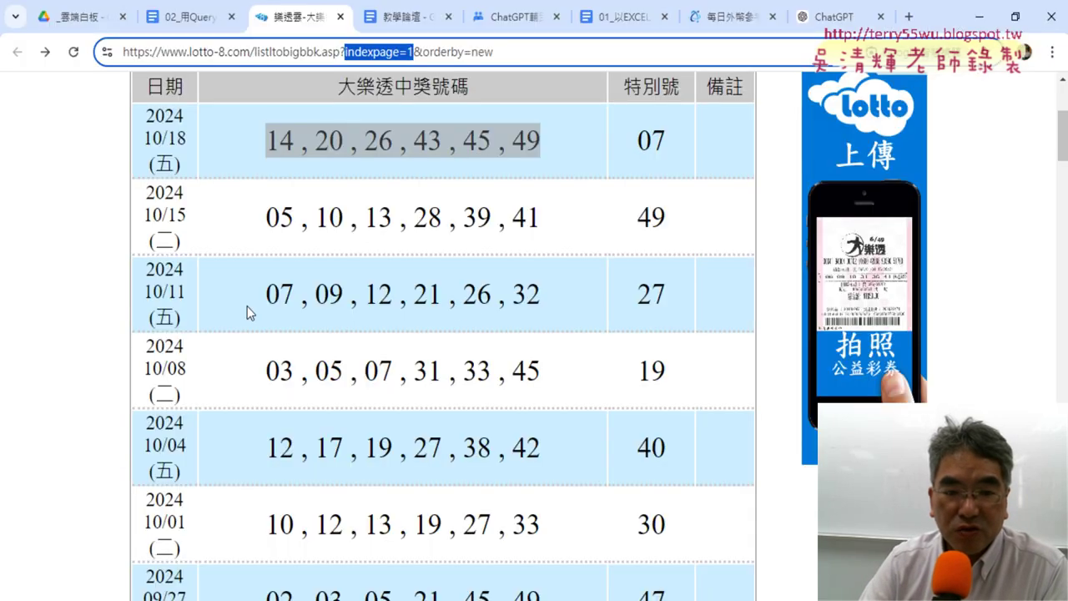
click(190, 16)
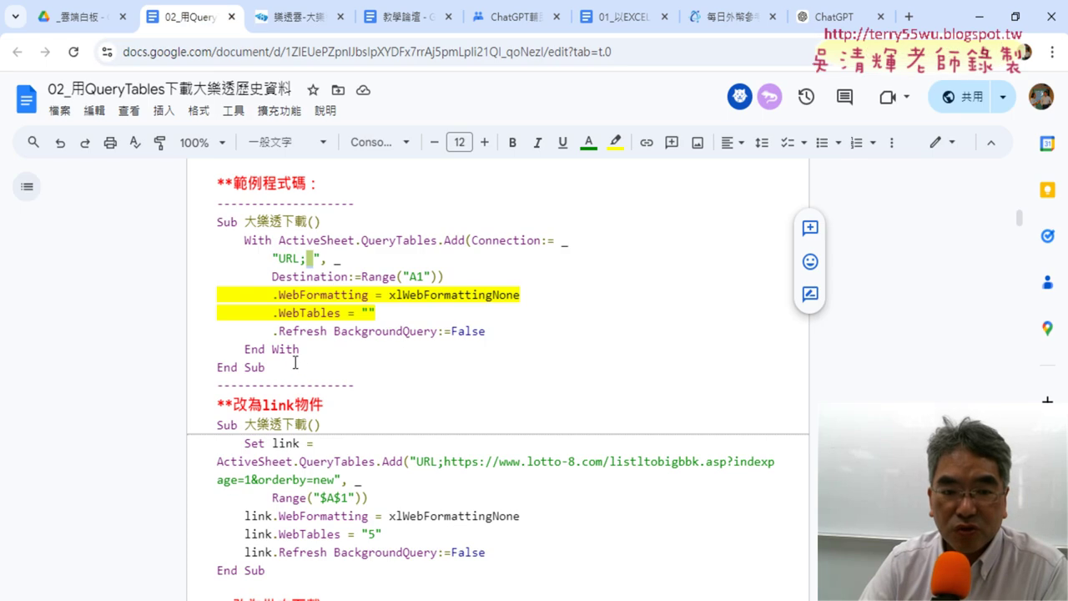
drag(294, 362, 217, 227)
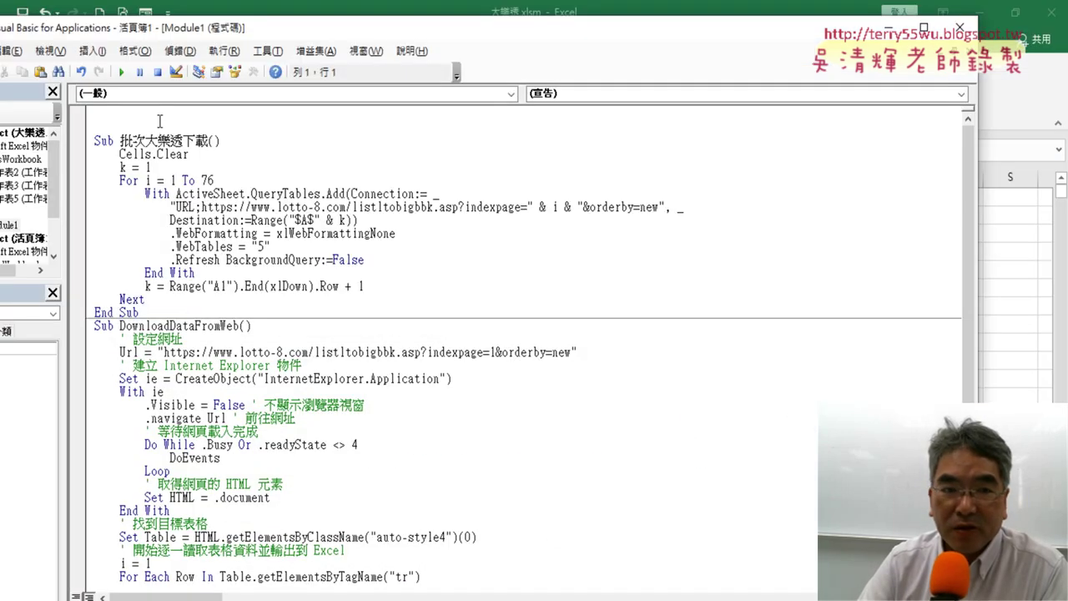
text(Sub 大樂透下載()     With ActiveSheet.QueryTables.Add(Connection:= _         "URL; ", _         Destination:=Range("A1"))         .WebFormatting = xlWebFormattingNone         .WebTables = ""         .Refresh BackgroundQuery:=False     End With End Sub)
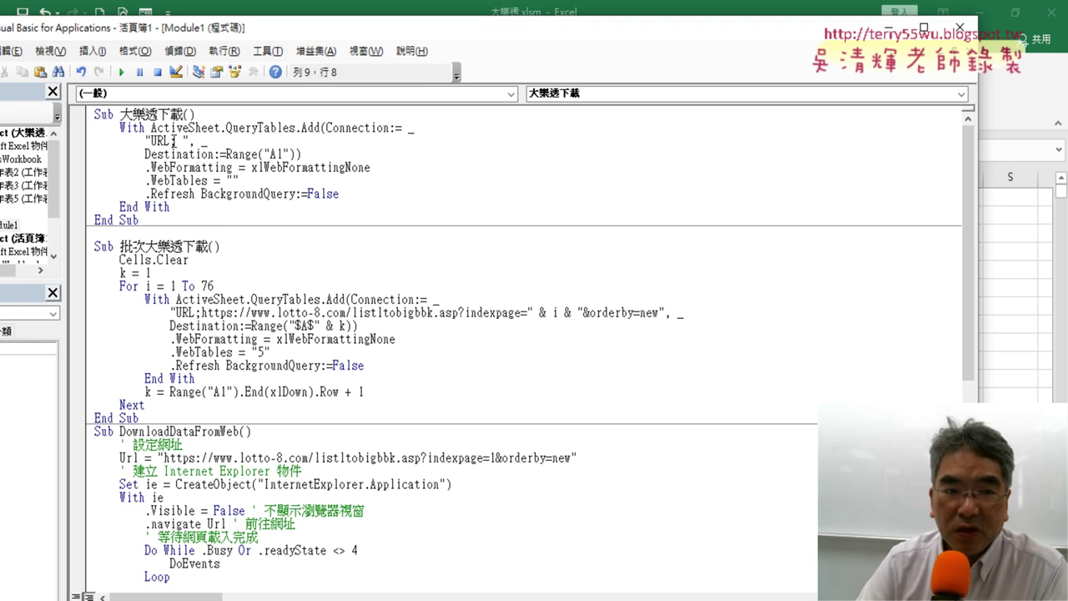
- Enter 5 as the WebTables value in the example macro
click(176, 140)
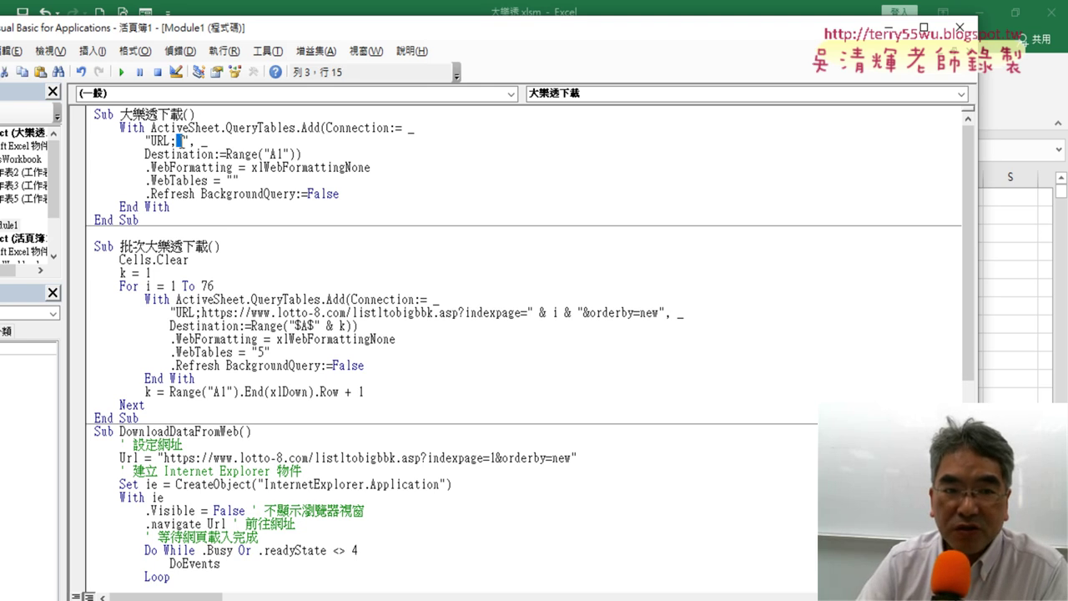
click(235, 180)
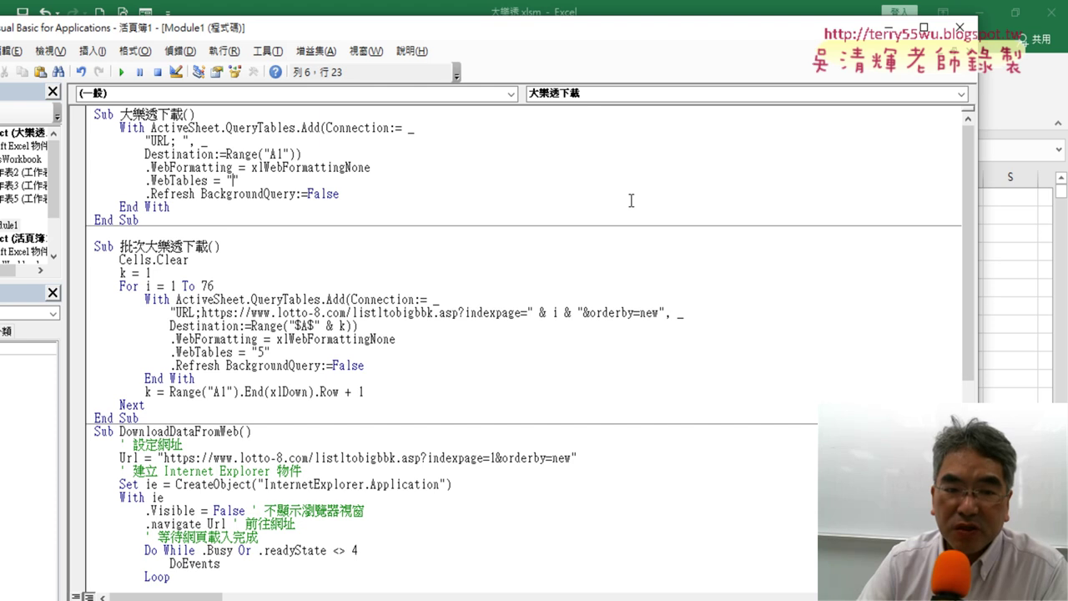
text(5)
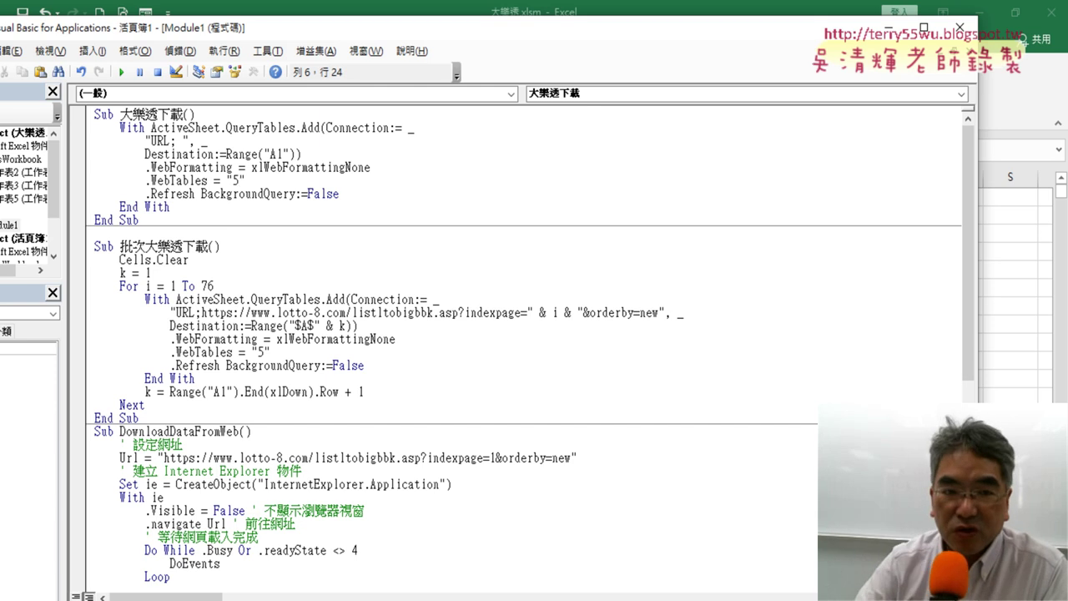
- Copy the lotto-8 results page's full web address from Chrome
mouse_move(213, 592)
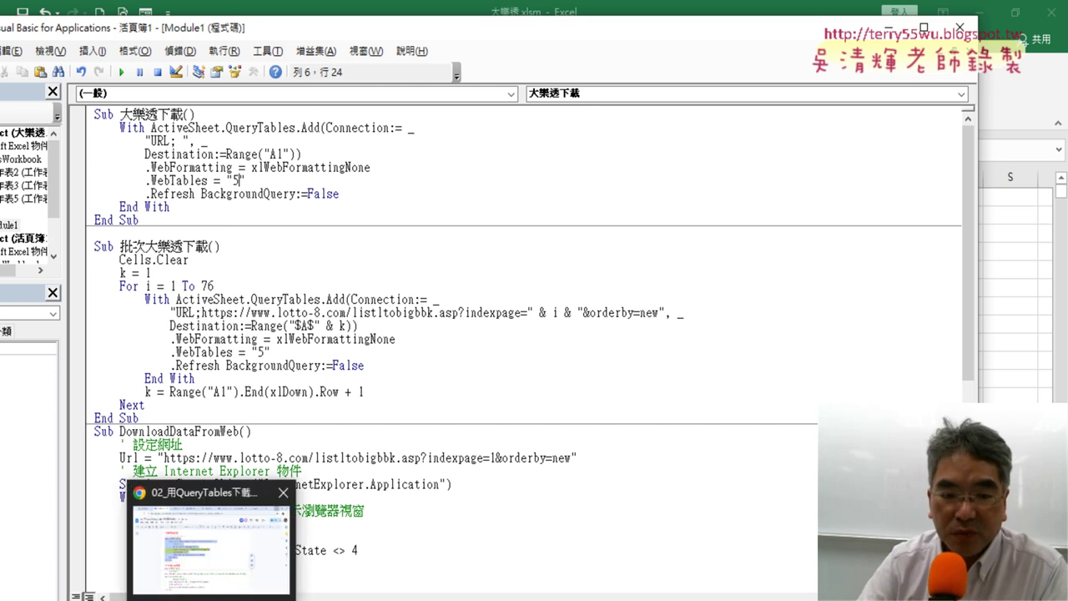
click(225, 534)
click(294, 15)
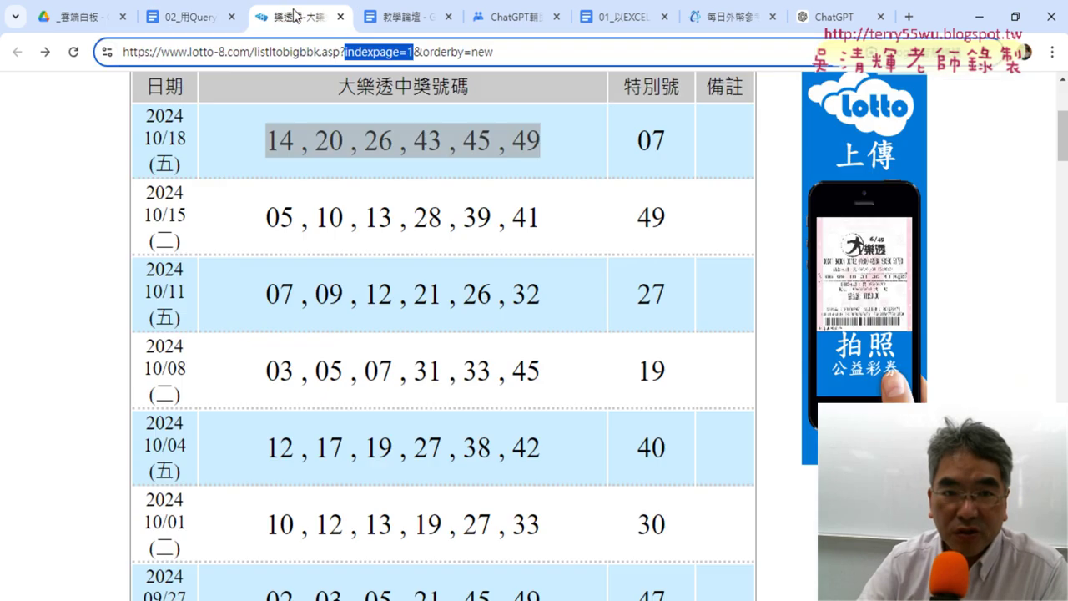
drag(495, 53, 125, 54)
right_click(321, 57)
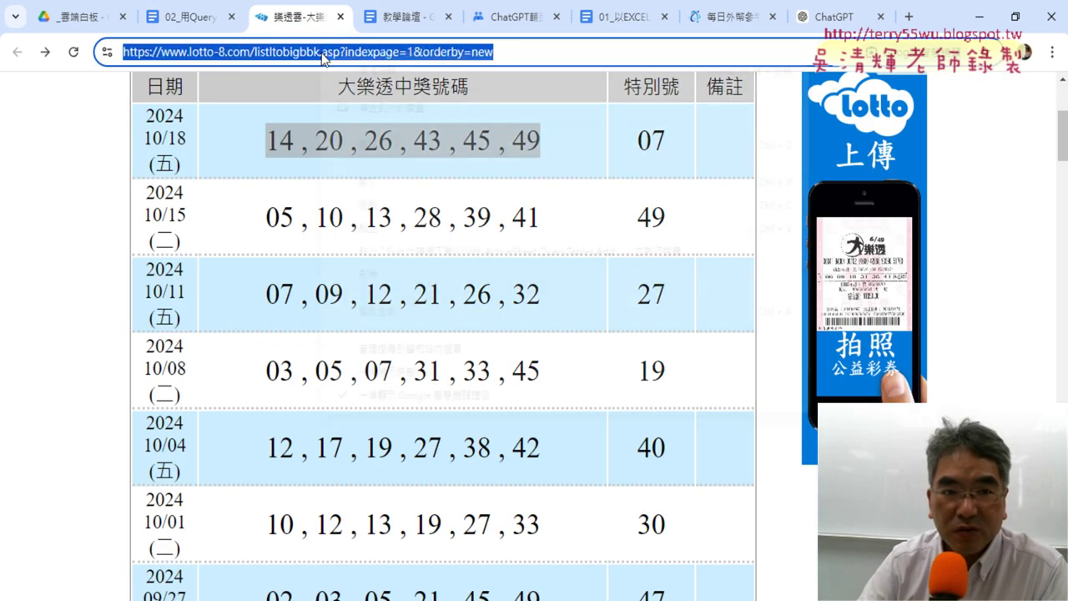
click(375, 205)
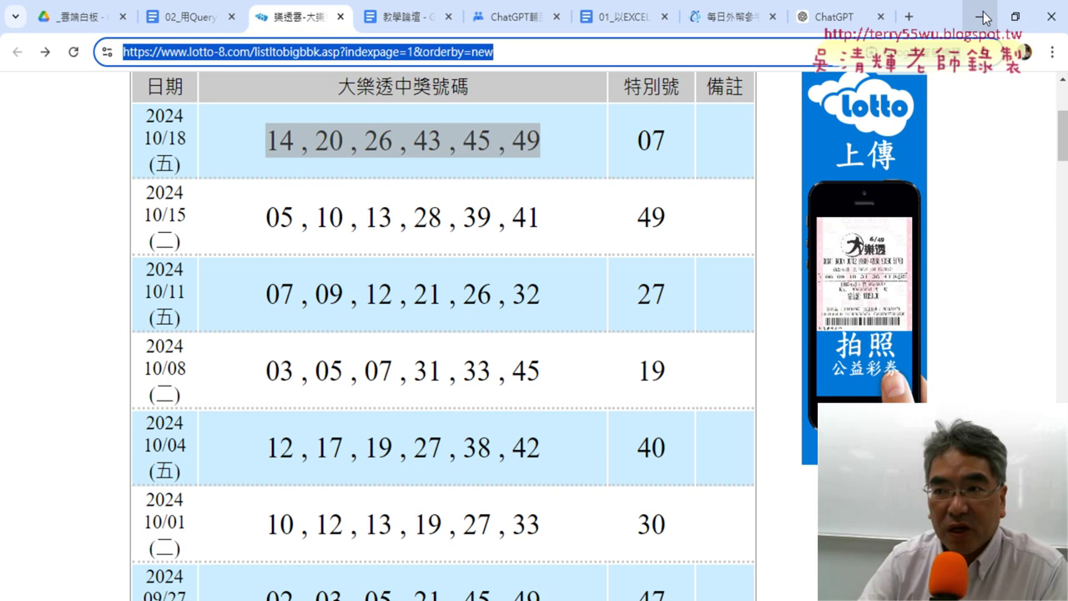
click(980, 16)
- Paste the address after URL; in the connection string and remove the stray spaces
drag(183, 141, 177, 141)
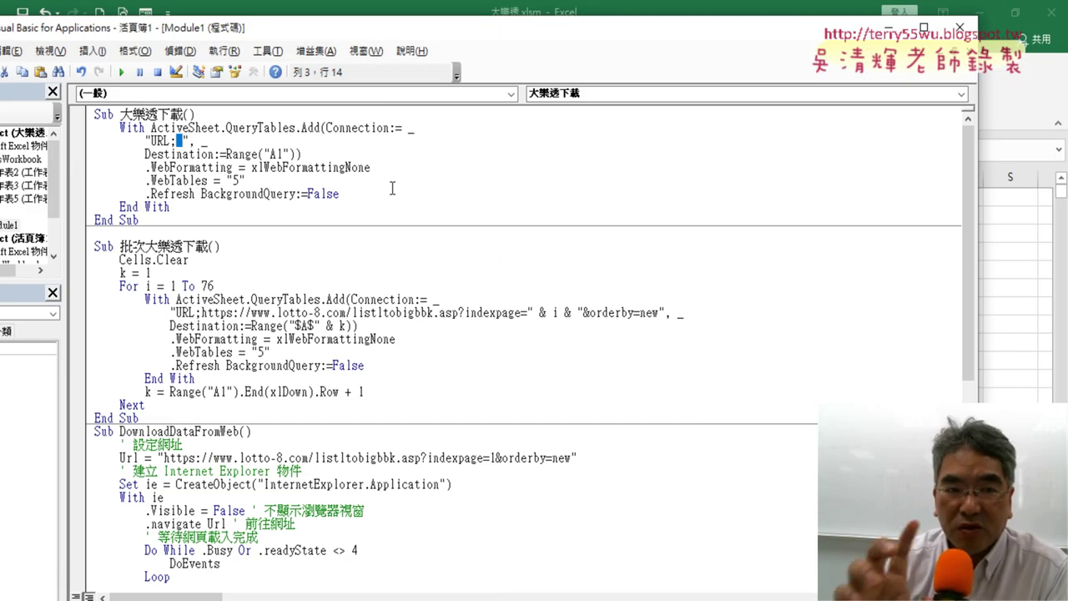
key(Delete)
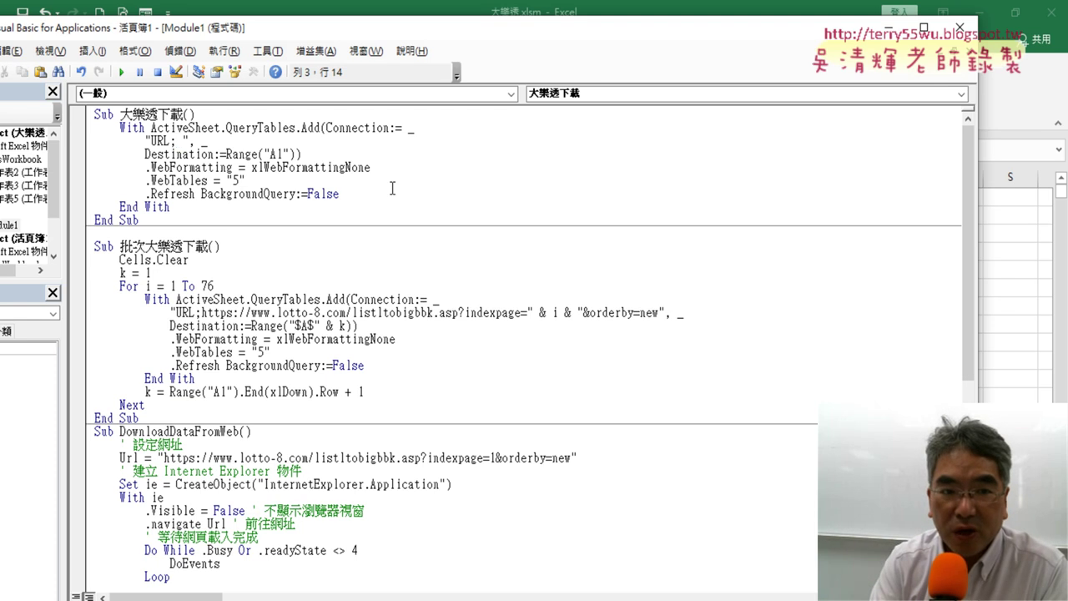
key(ctrl+v)
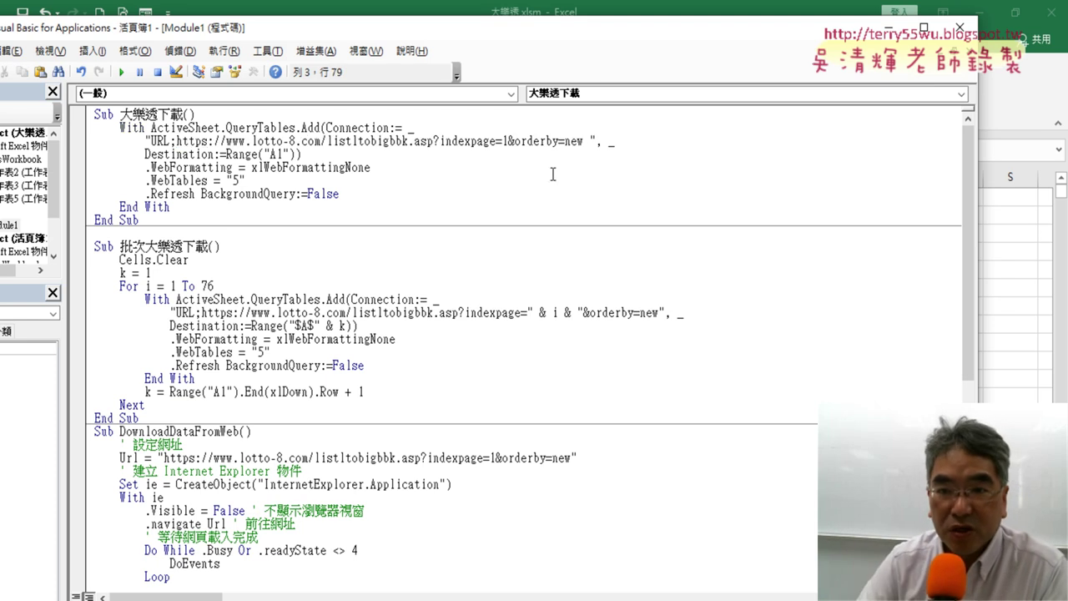
key(shift+Right)
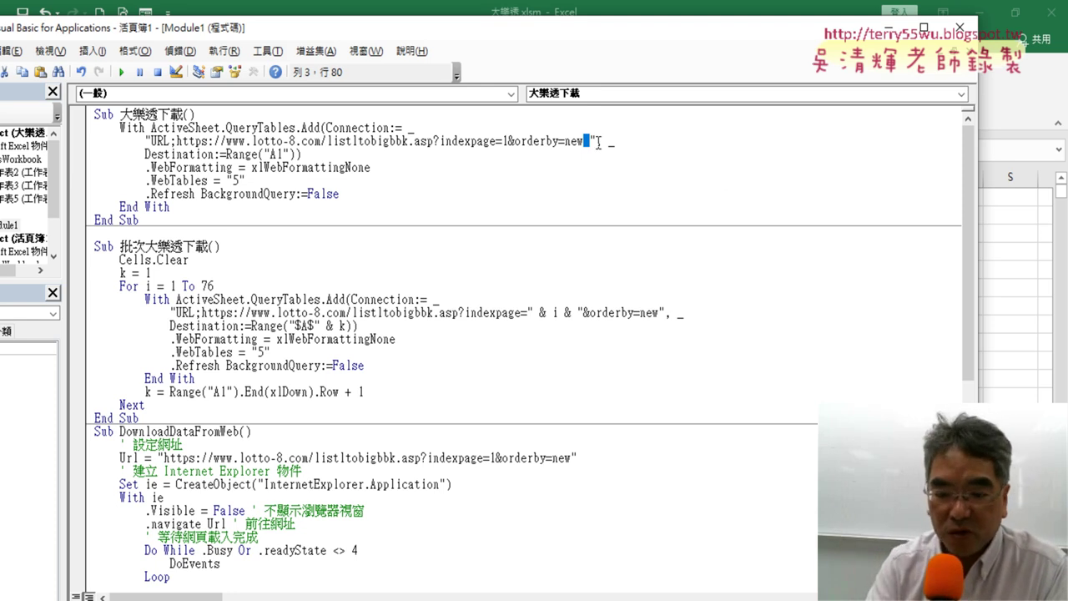
key(Delete)
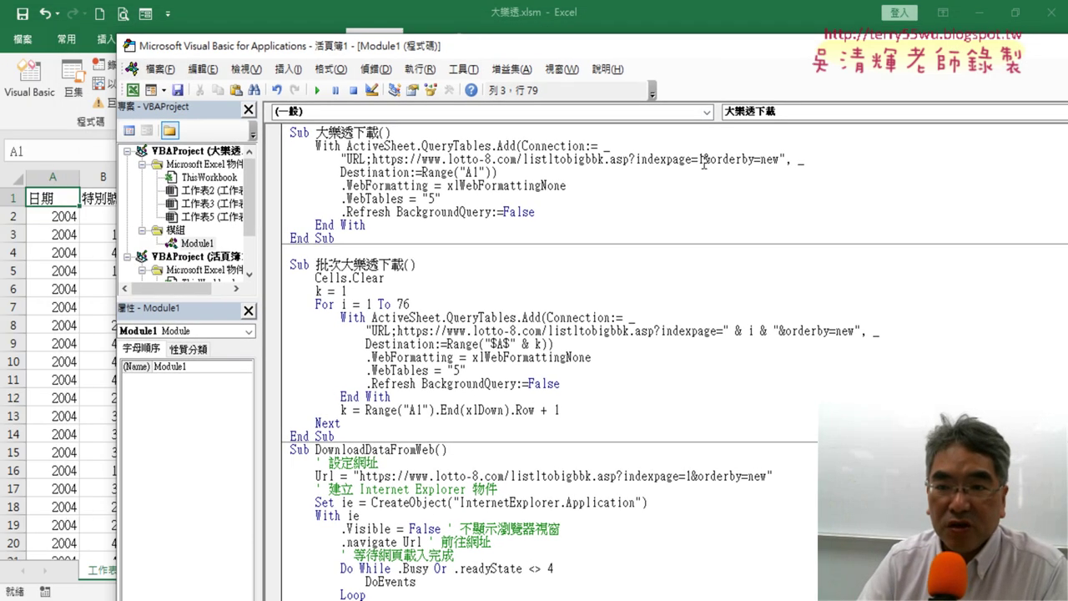
drag(704, 161, 652, 159)
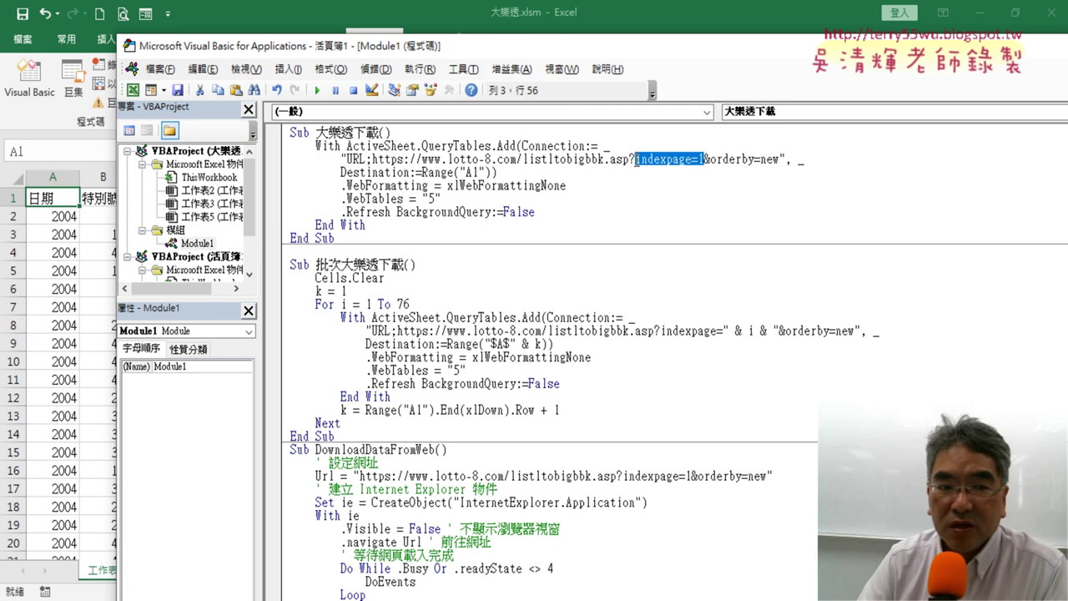
- Clear all contents of sheet 工作表2, confirming removal of its linked web query
click(101, 578)
click(163, 574)
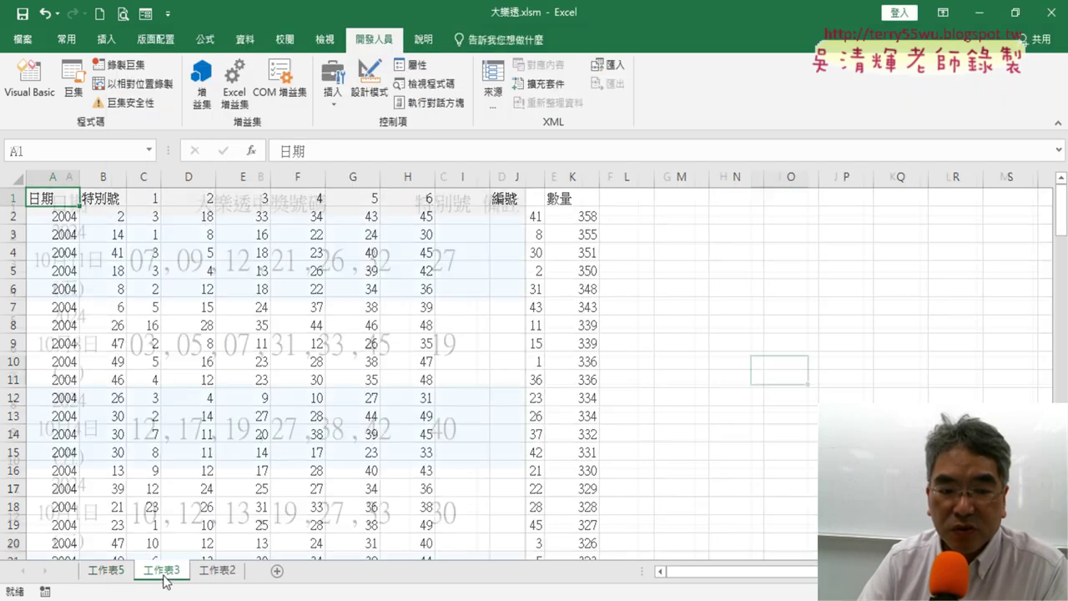
click(215, 571)
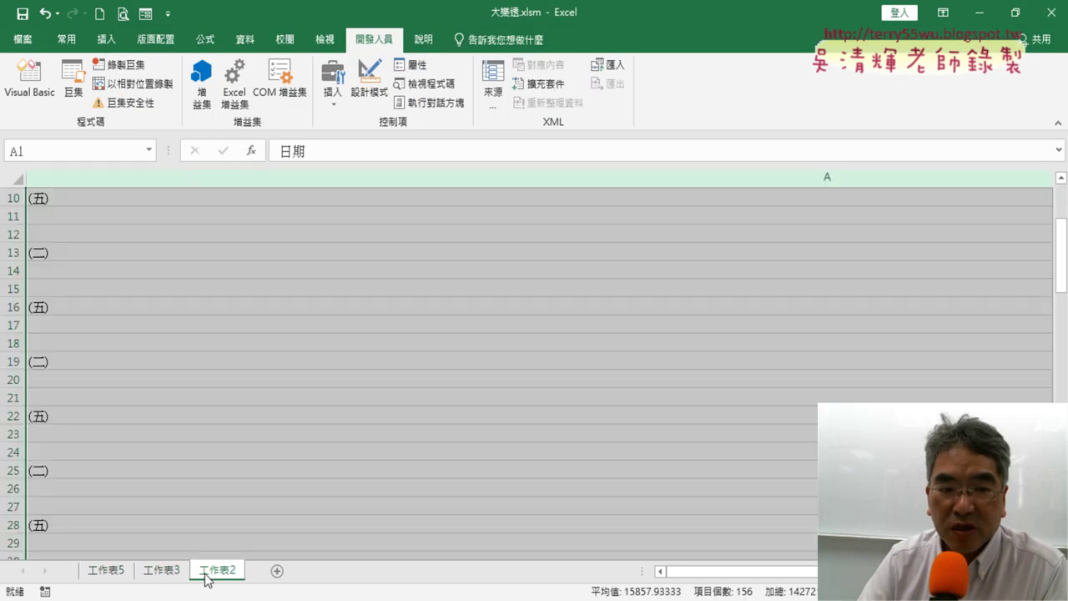
click(7, 179)
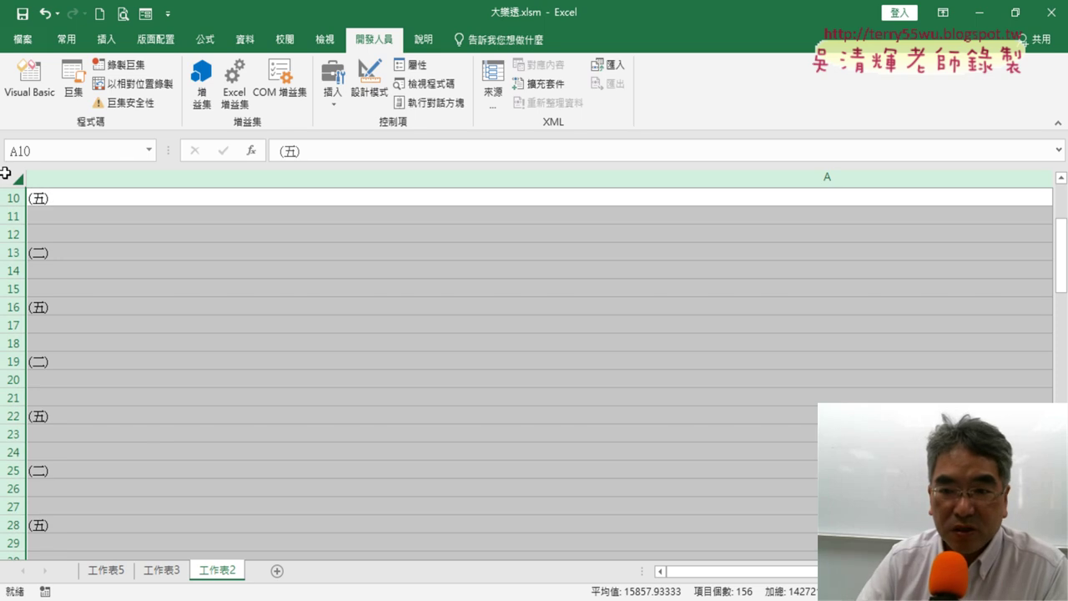
key(Delete)
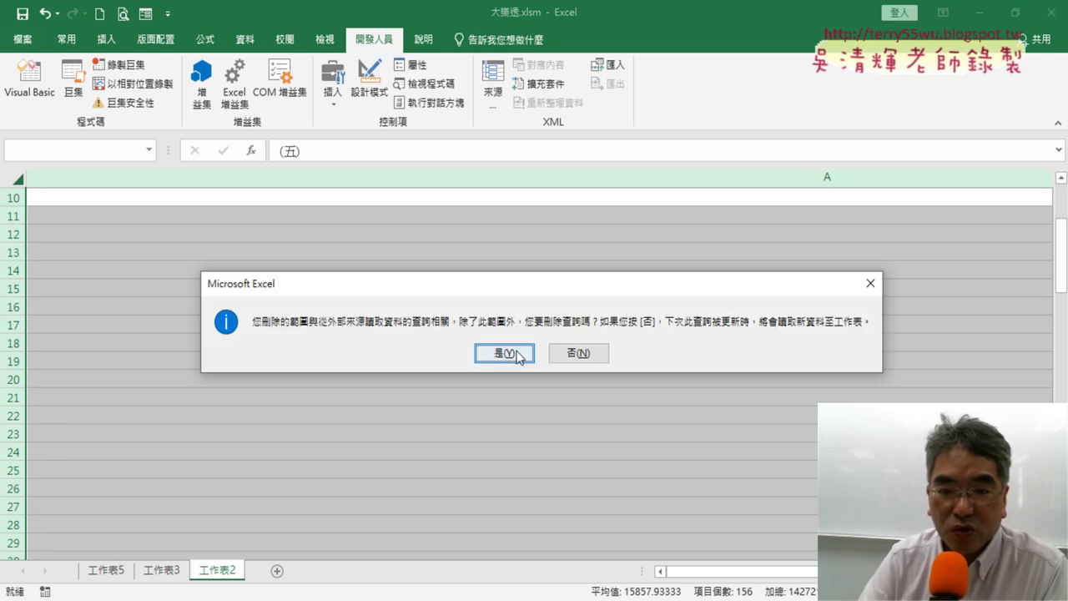
click(505, 353)
- Delete sheet 工作表2, switch to the blank 工作表1, and reopen the VBA editor
right_click(223, 568)
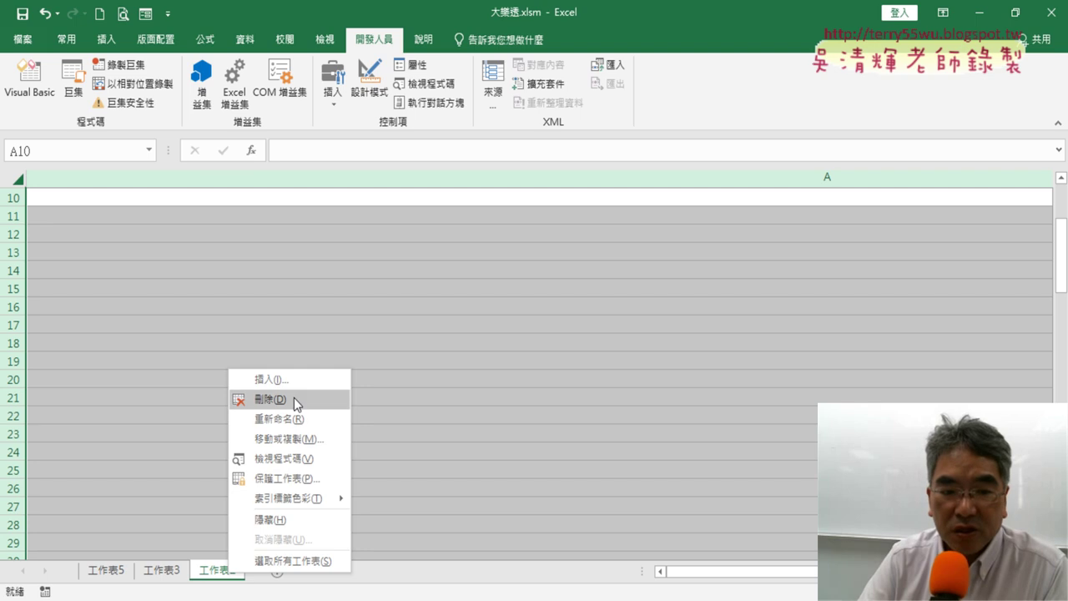
click(294, 398)
click(484, 358)
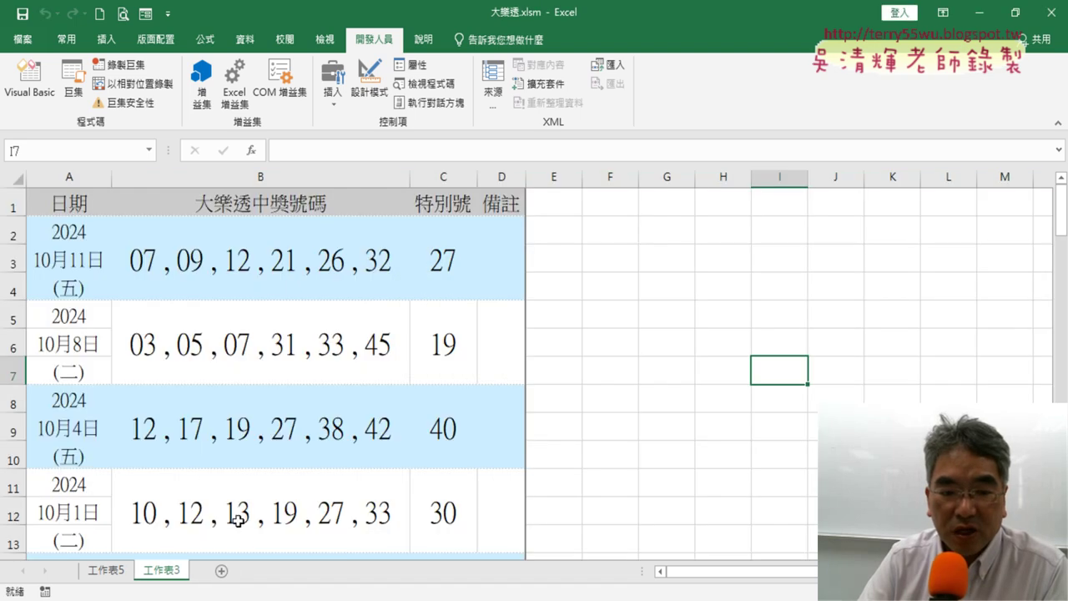
click(221, 575)
click(34, 87)
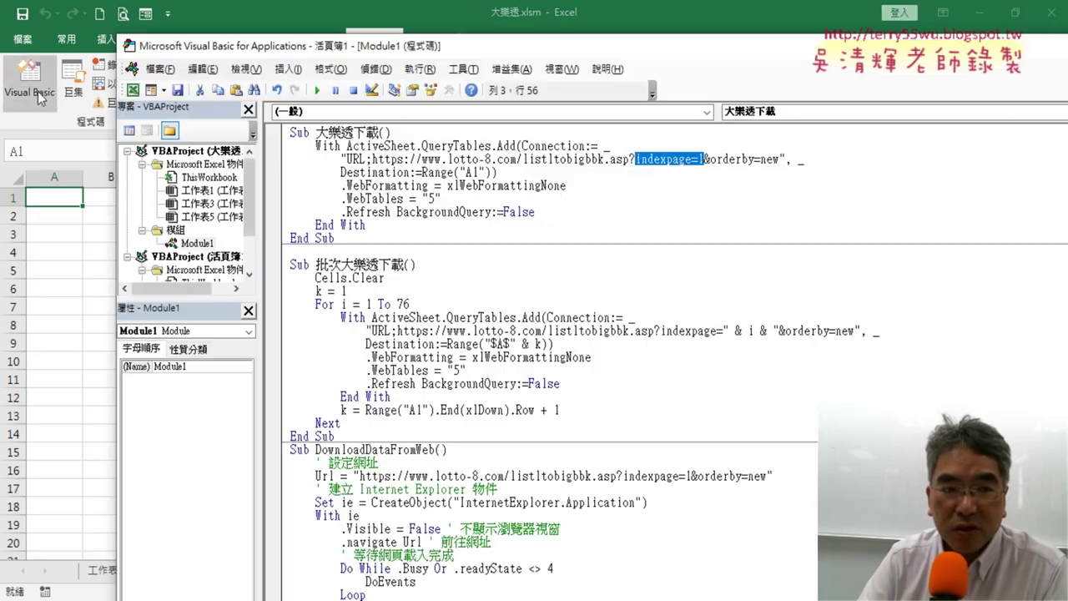
- Run the download macro, then change indexpage in its address from 1 to 2
click(317, 90)
drag(451, 50, 721, 52)
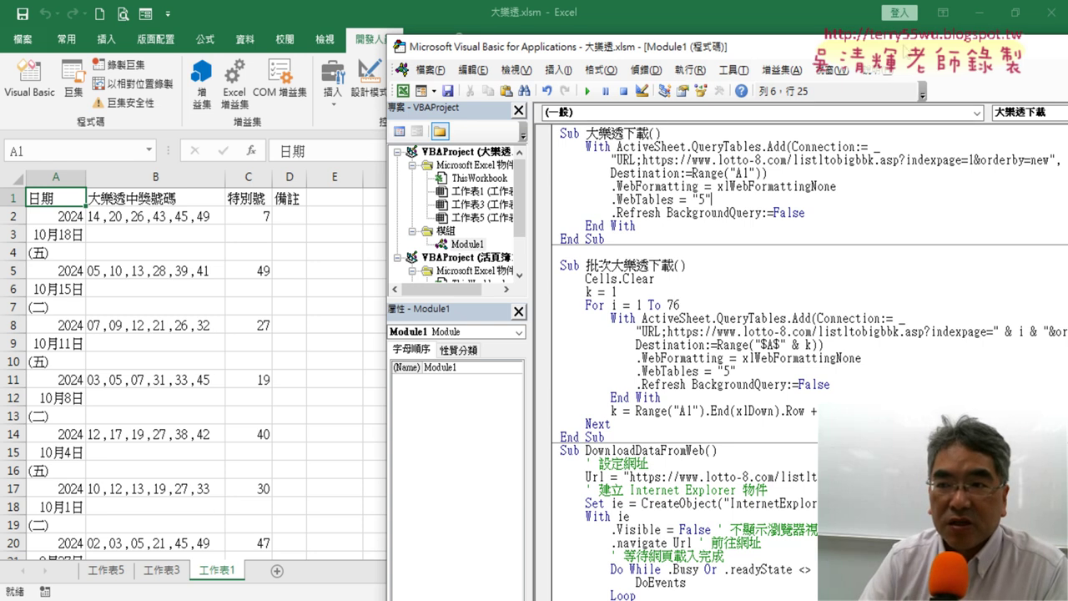
drag(904, 50, 748, 39)
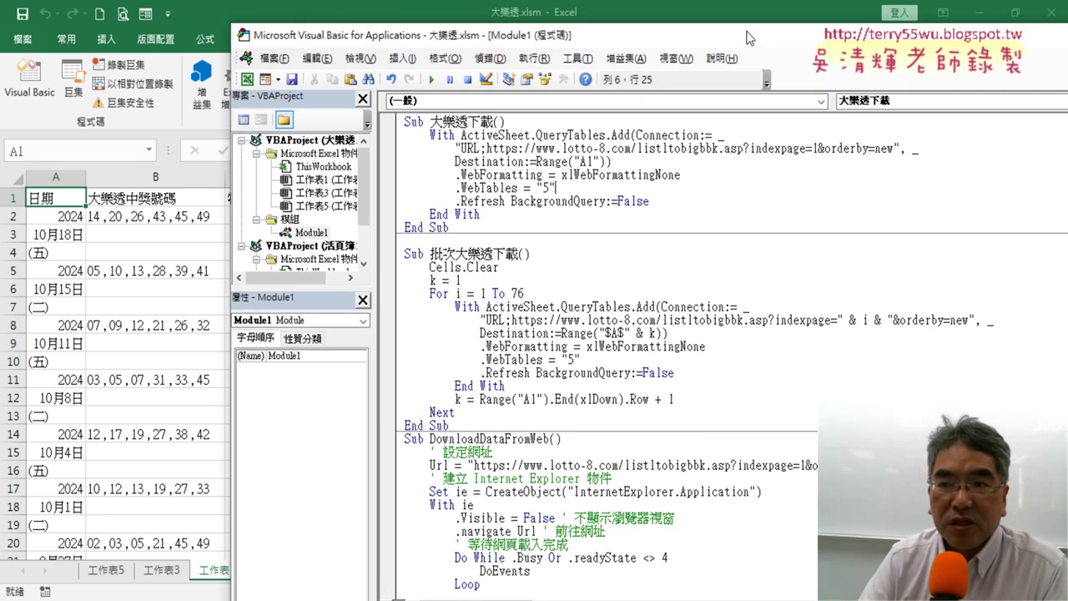
double_click(816, 148)
text(2)
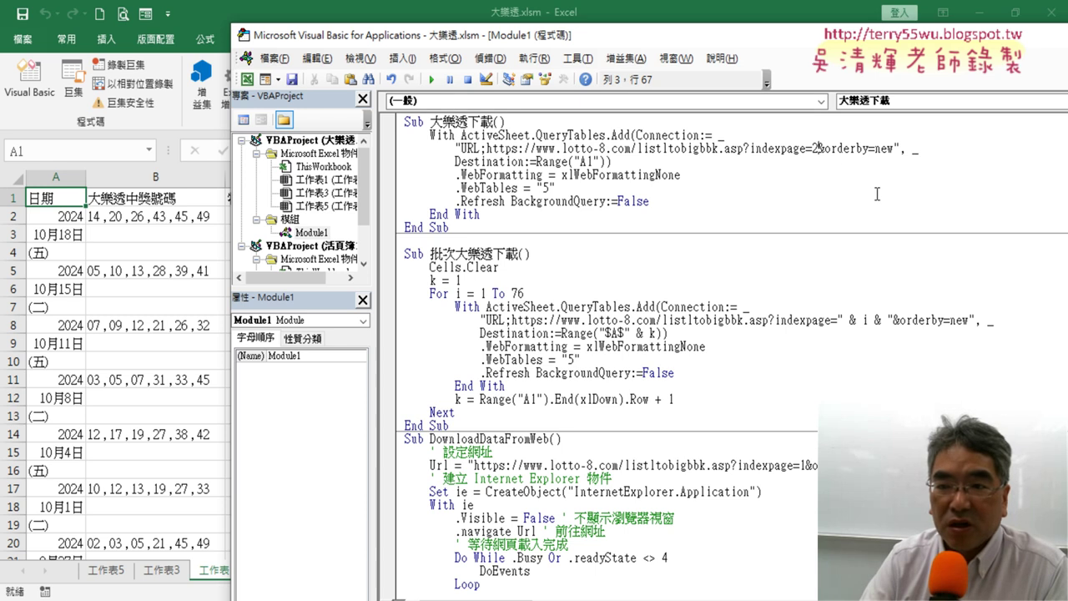
drag(820, 149, 813, 149)
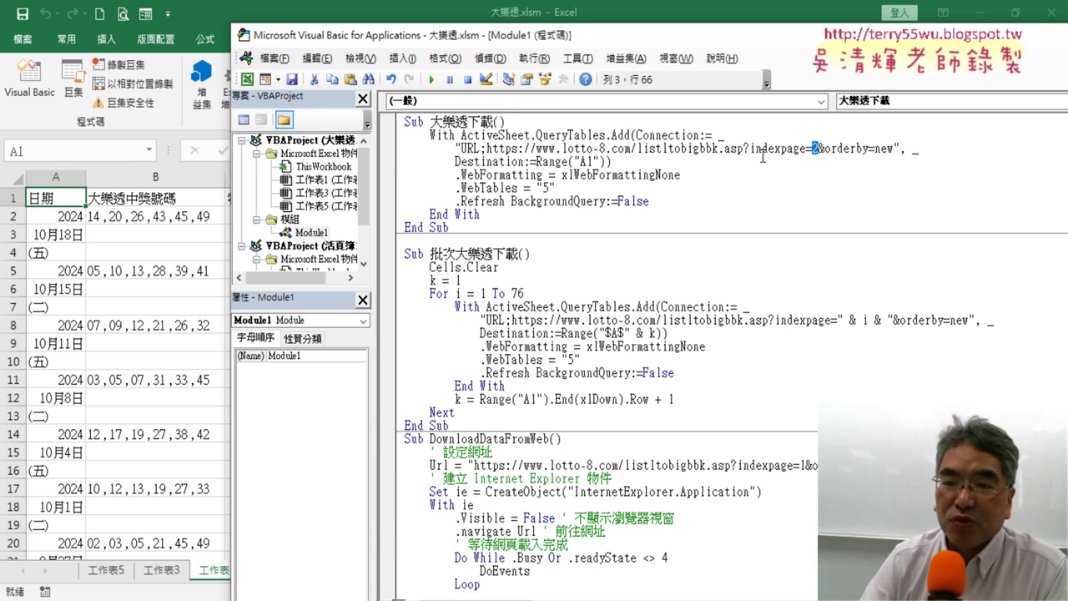
drag(594, 161, 582, 162)
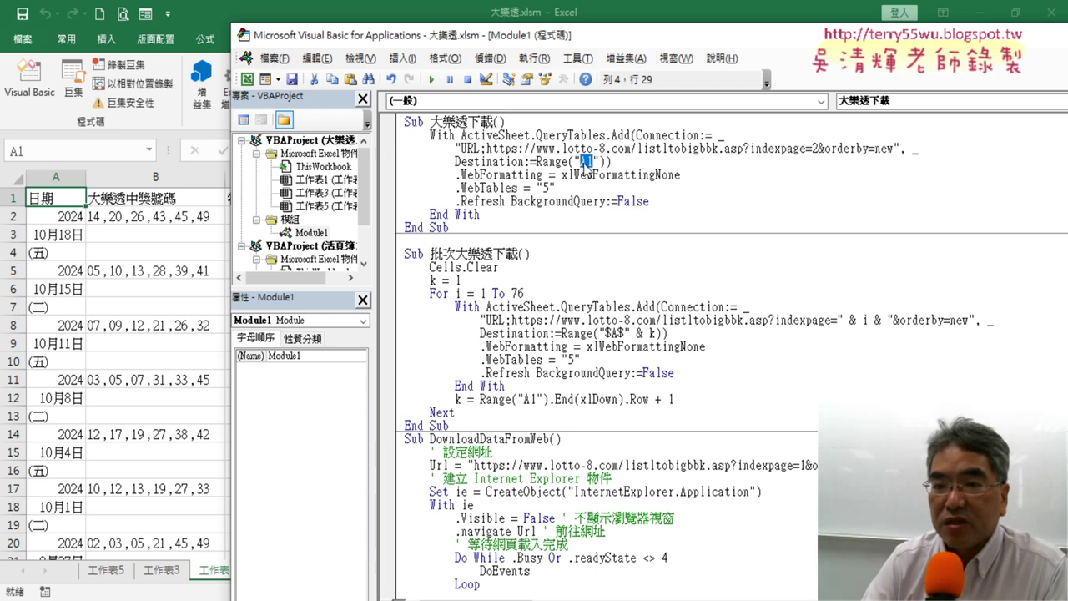
- Scroll the sheet to confirm the downloaded draws end at row 91
click(56, 202)
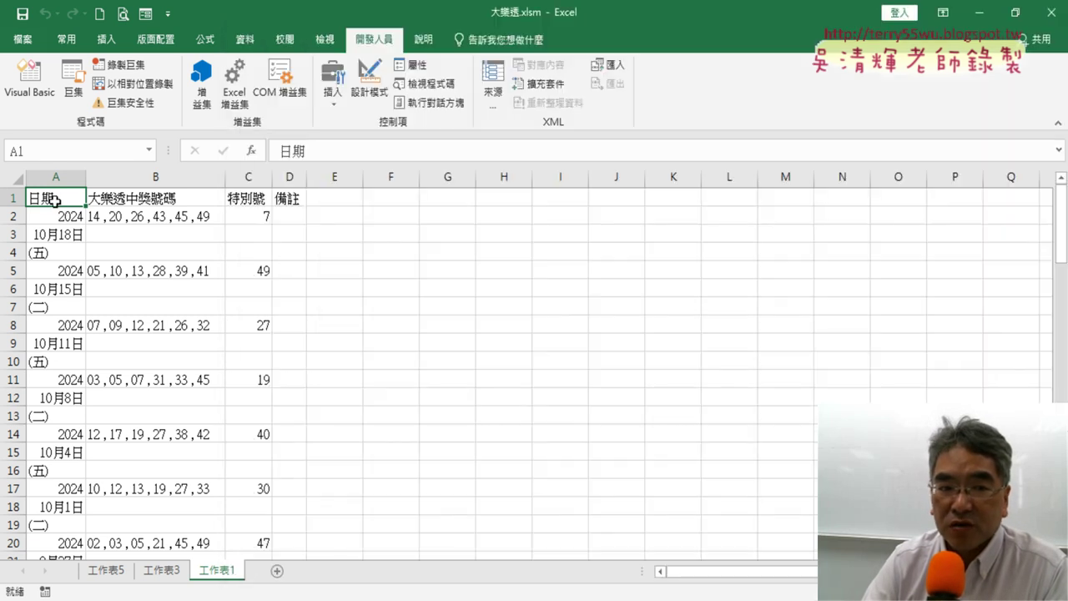
scroll(55, 234, down, 4)
scroll(55, 250, down, 9)
scroll(56, 267, down, 8)
scroll(57, 267, down, 4)
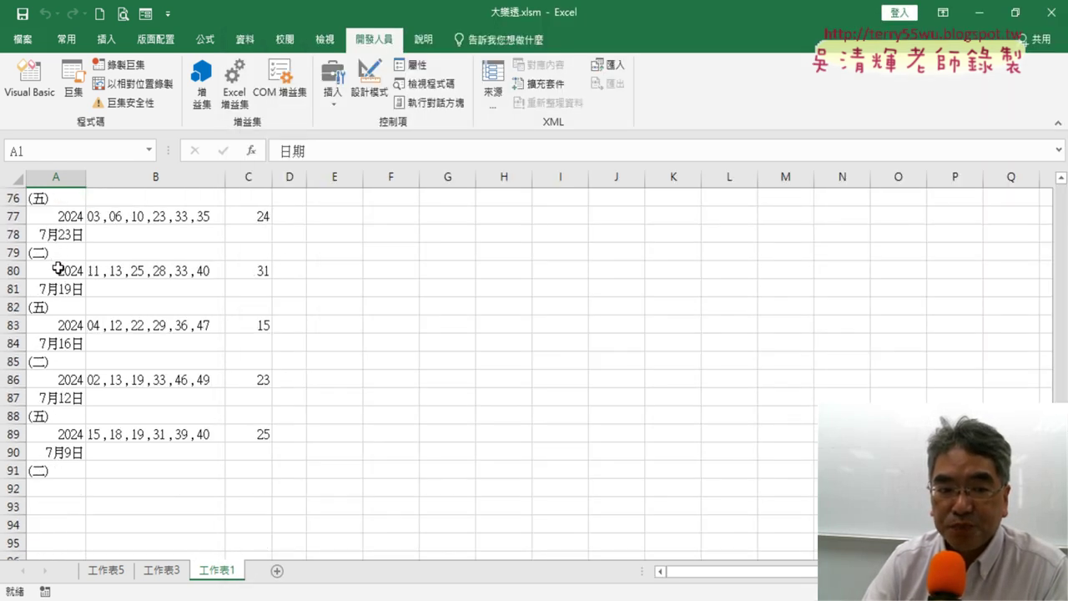
scroll(66, 284, down, 4)
click(56, 251)
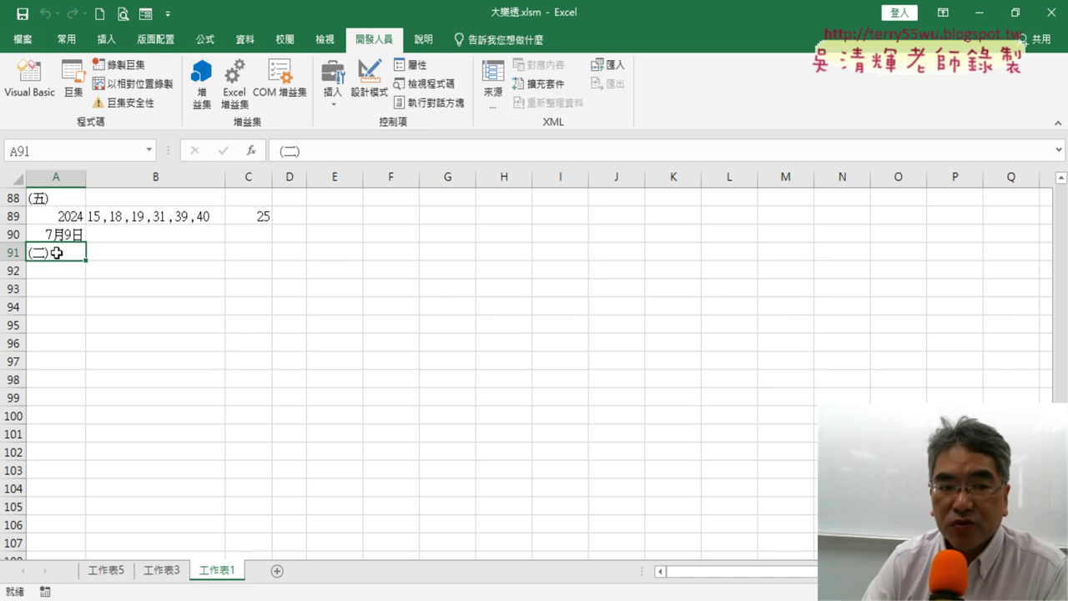
click(53, 271)
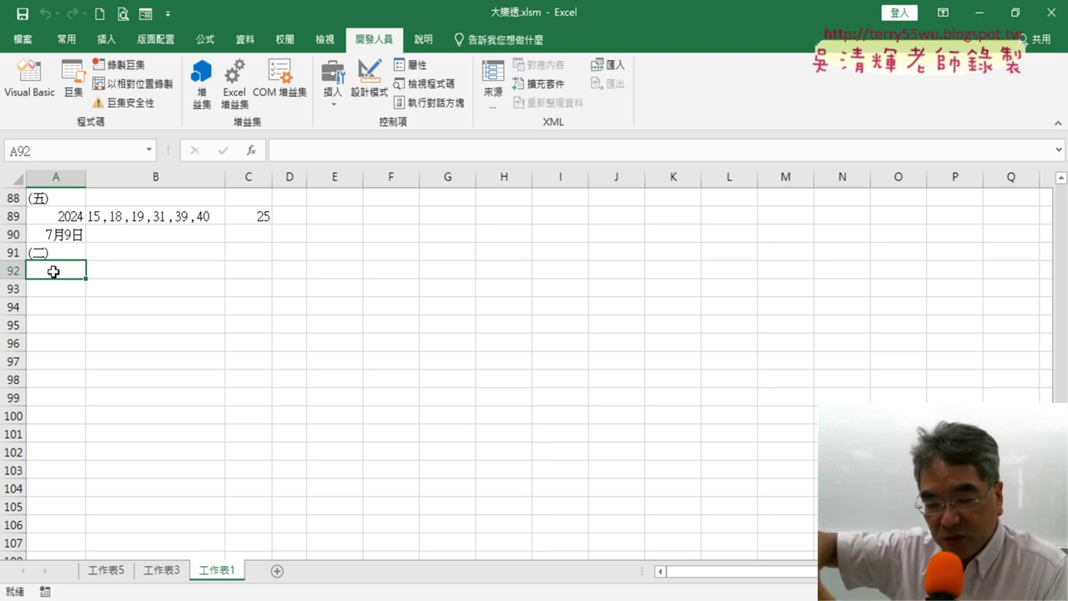
- Review the batch macro's For i = 1 To 76 loop and its page-number concatenation
click(43, 80)
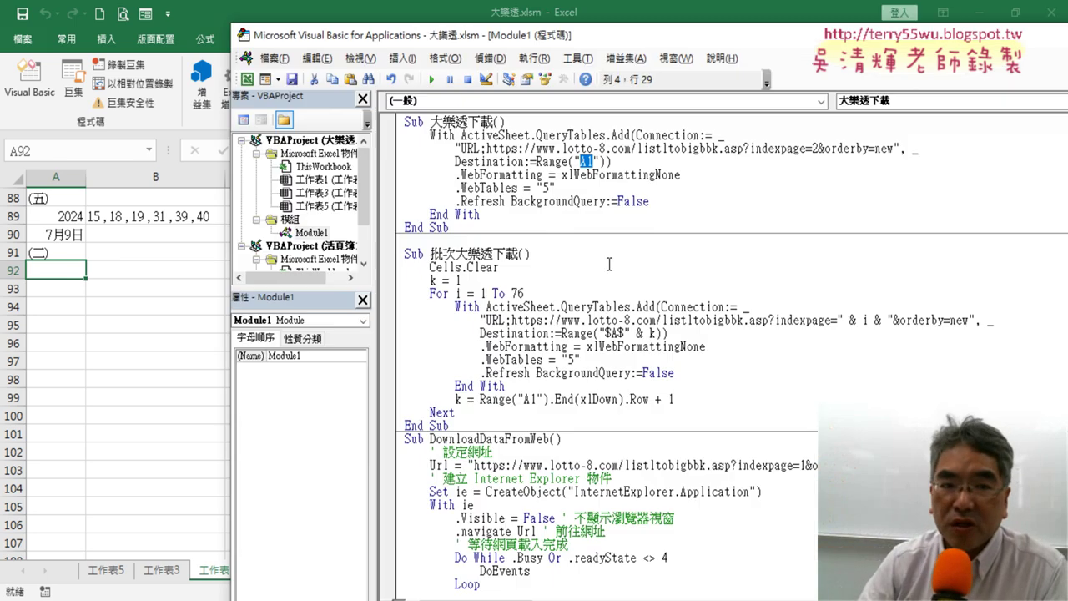
scroll(625, 323, down, 1)
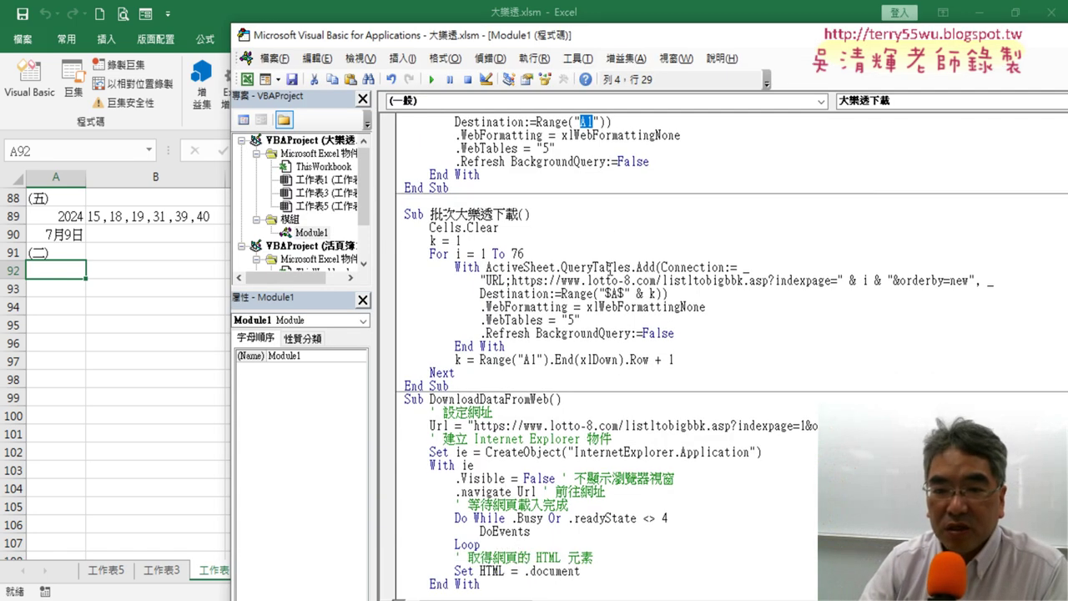
drag(541, 252, 432, 255)
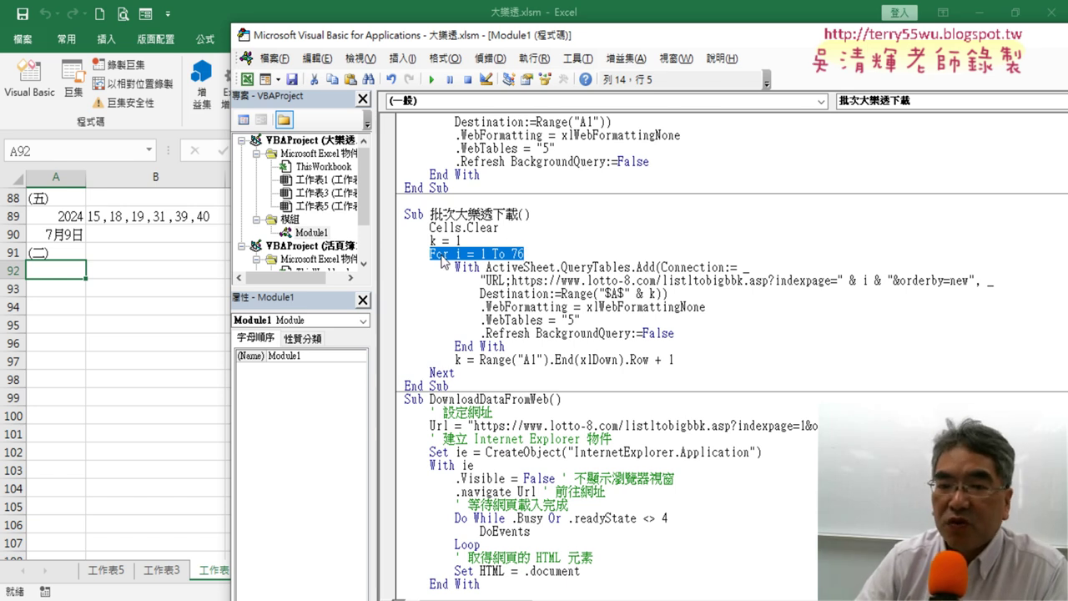
click(481, 254)
drag(481, 254, 526, 255)
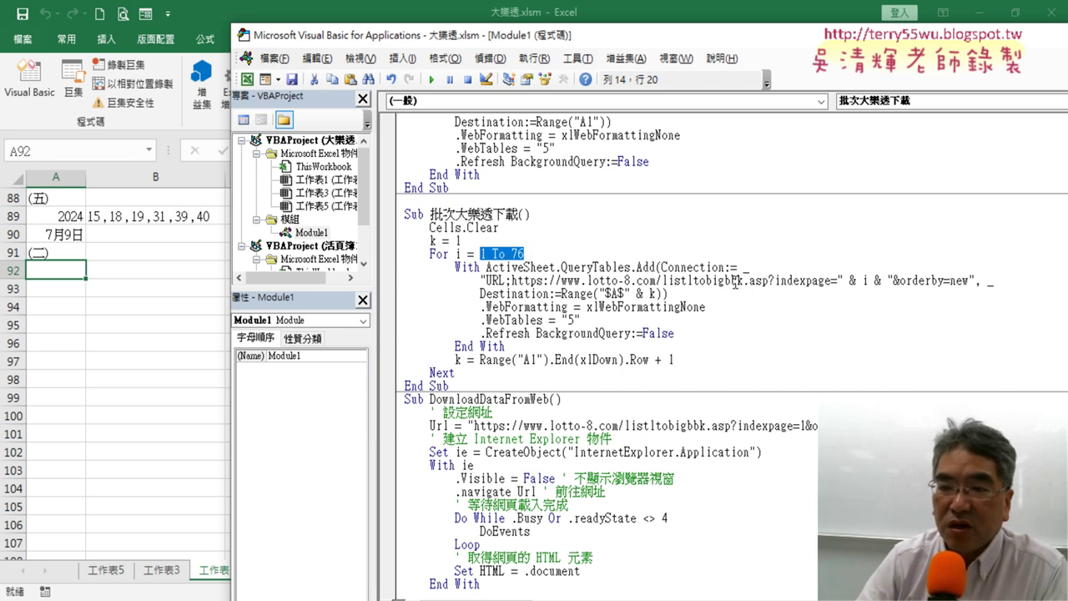
drag(838, 282, 881, 281)
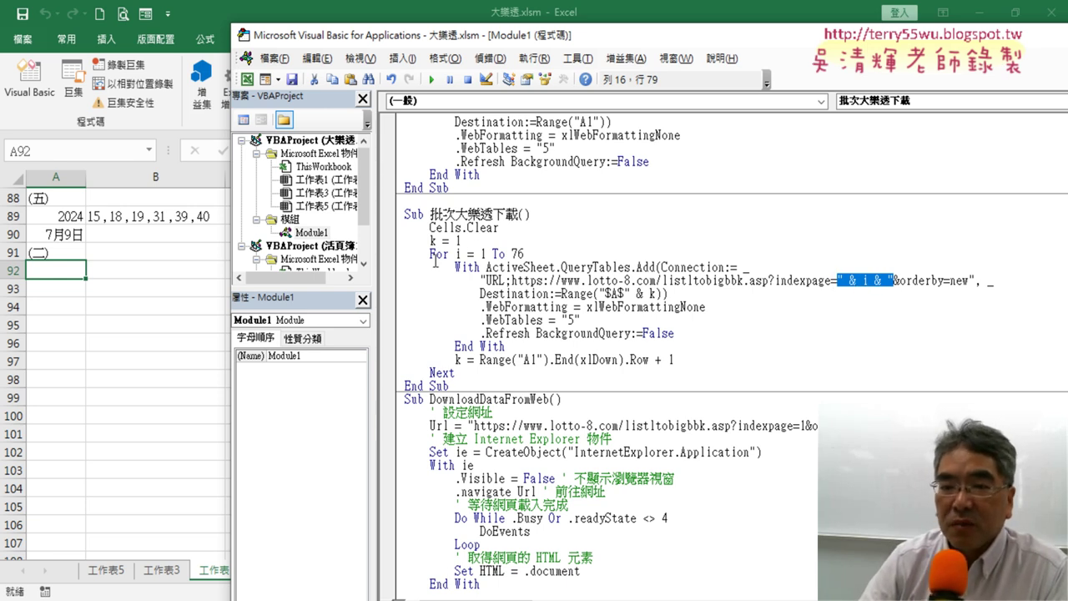
double_click(518, 253)
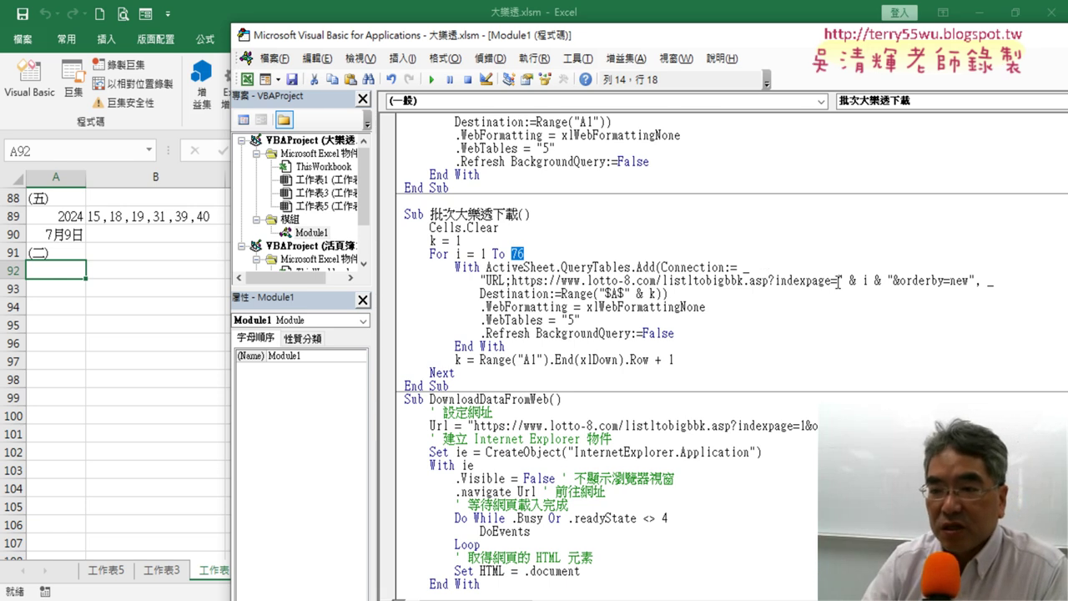
drag(837, 282, 895, 283)
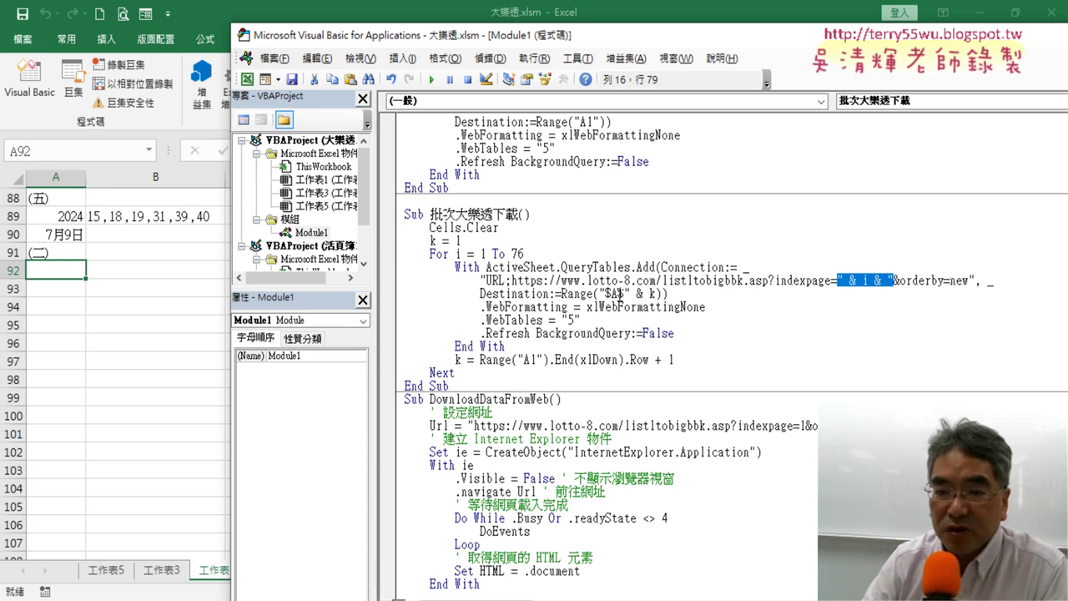
- Delete the $ signs so the destination reads Range("A" & k), then review the k line
double_click(608, 294)
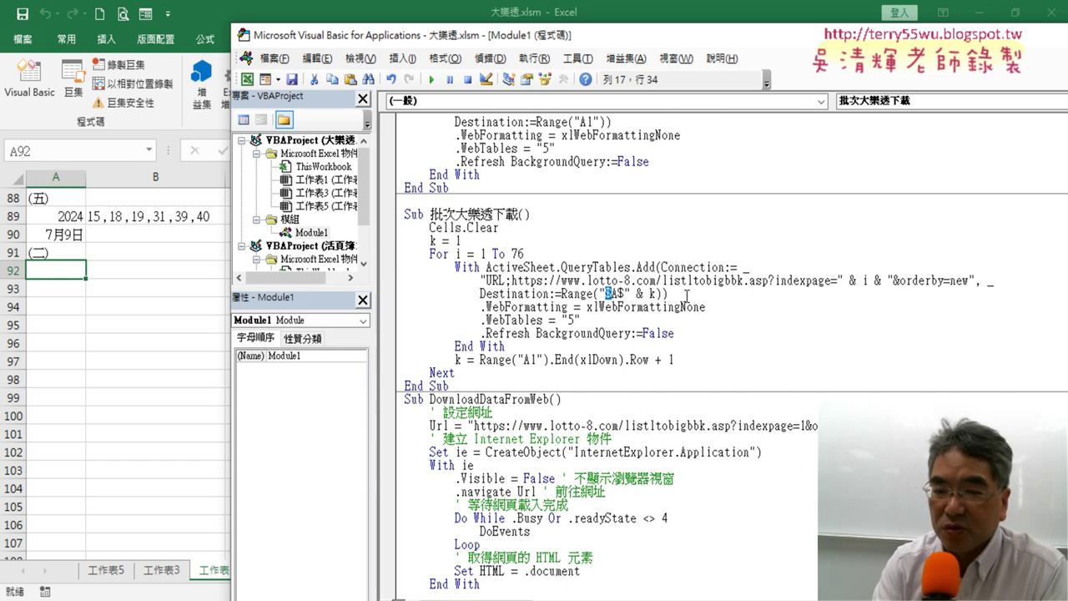
key(Delete)
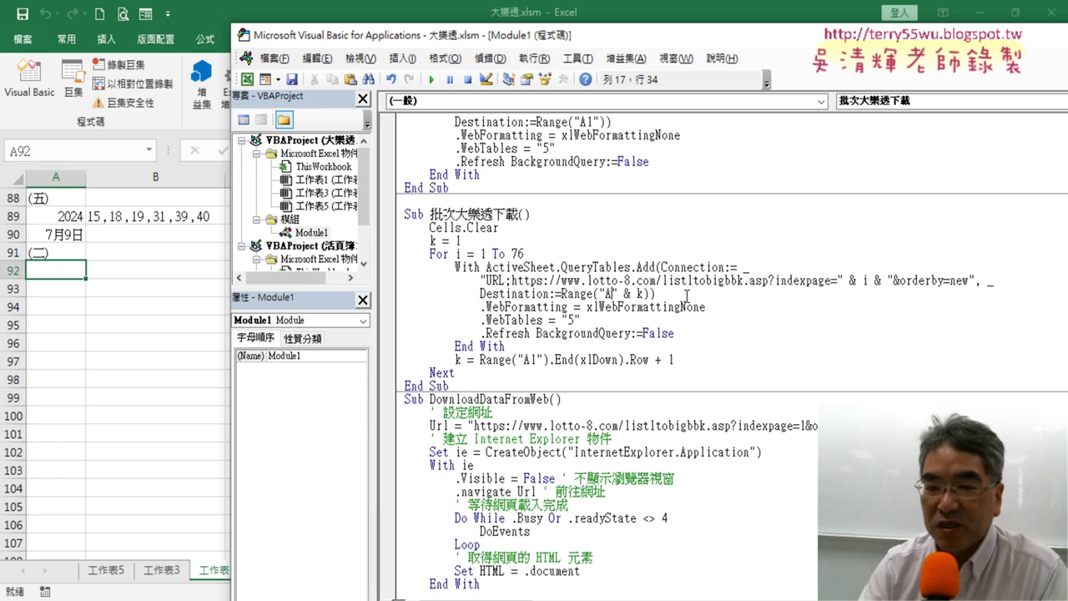
drag(618, 294, 638, 294)
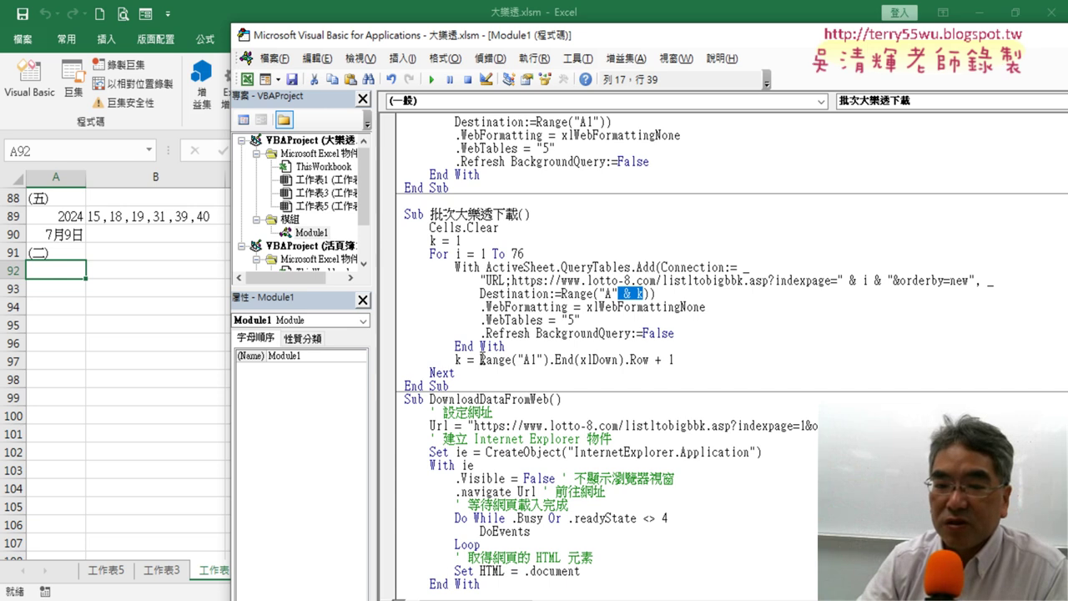
drag(480, 358, 650, 359)
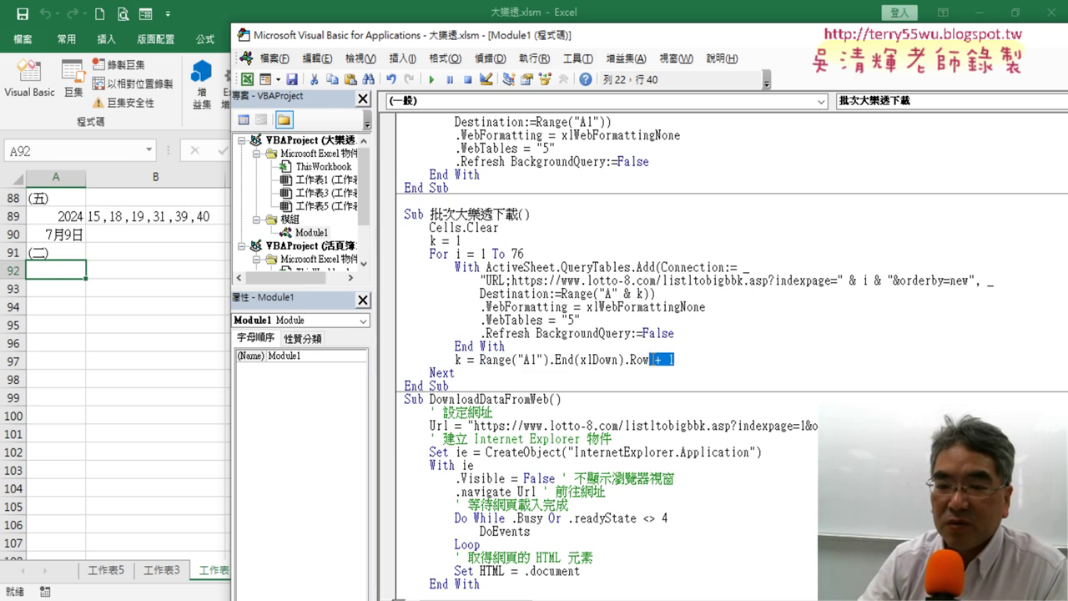
drag(481, 360, 547, 360)
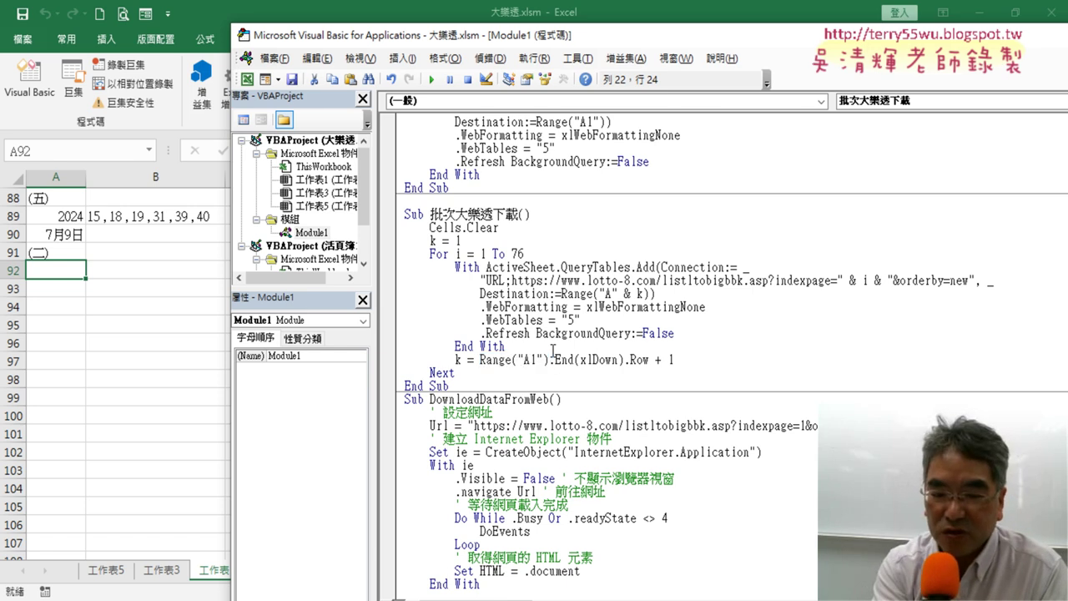
mouse_move(481, 360)
mouse_down()
mouse_move(548, 360)
mouse_move(489, 383)
mouse_move(506, 369)
mouse_move(548, 368)
mouse_up()
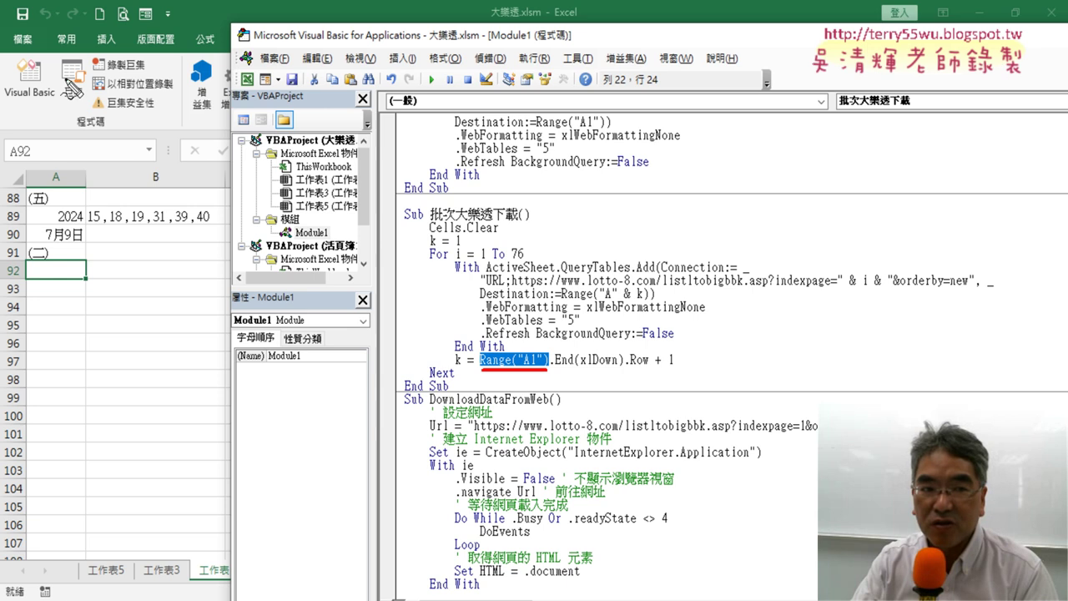
mouse_move(25, 79)
mouse_down()
mouse_move(57, 200)
mouse_move(83, 209)
mouse_up()
drag(5, 260, 98, 258)
drag(624, 365, 645, 365)
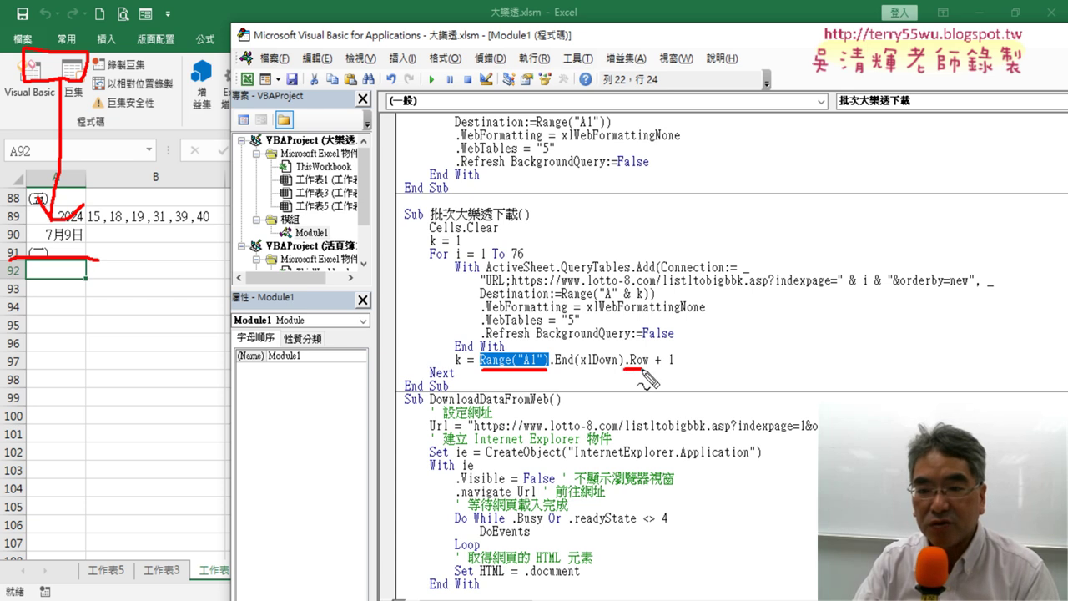
drag(18, 276, 23, 251)
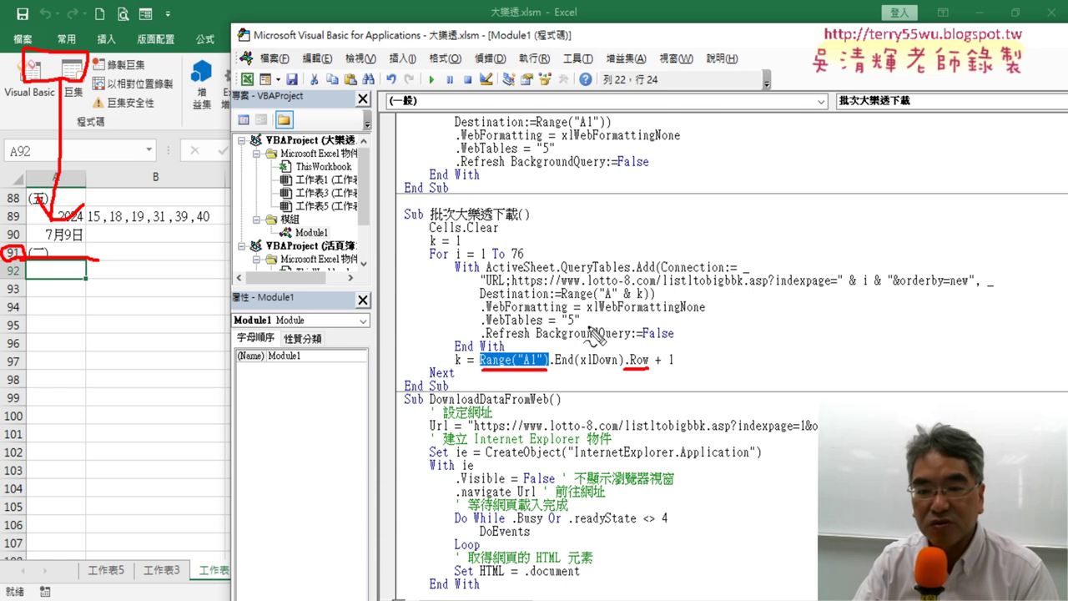
mouse_move(583, 321)
mouse_down()
mouse_move(575, 365)
mouse_move(622, 368)
mouse_up()
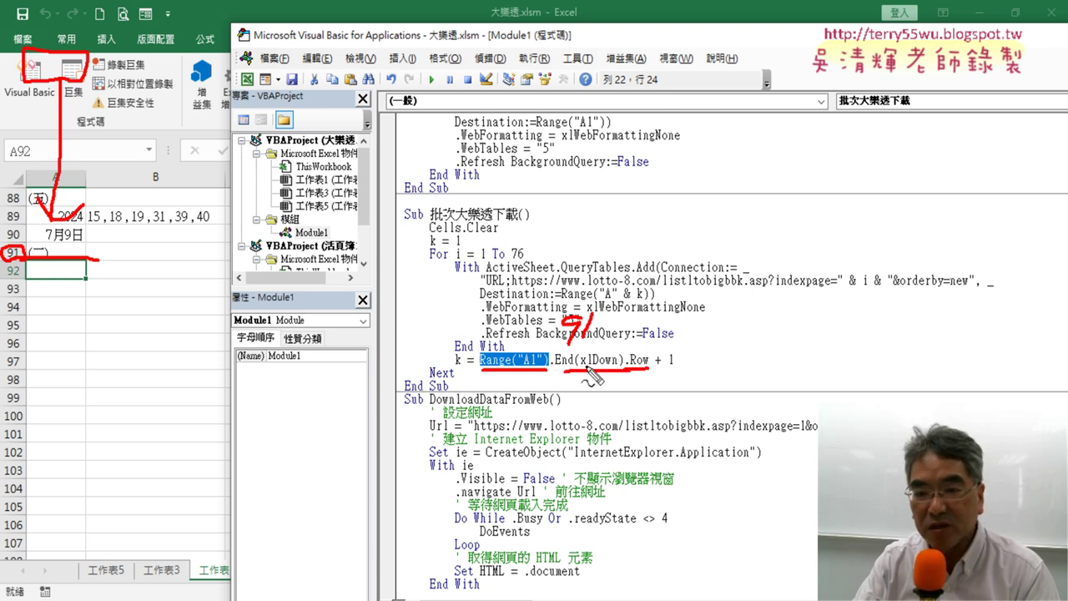
drag(584, 358, 588, 372)
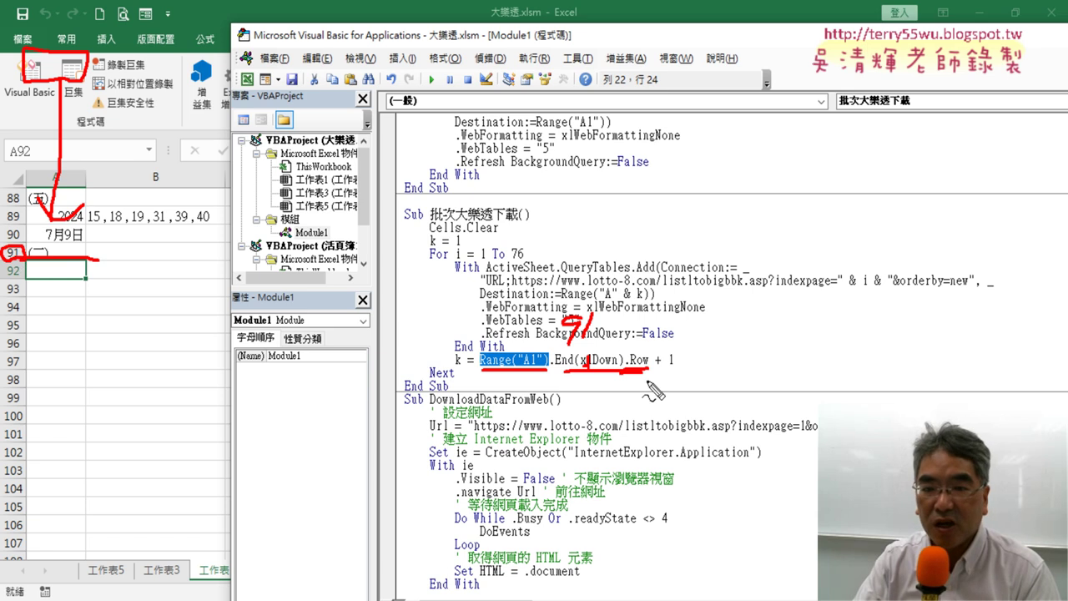
drag(658, 365, 686, 365)
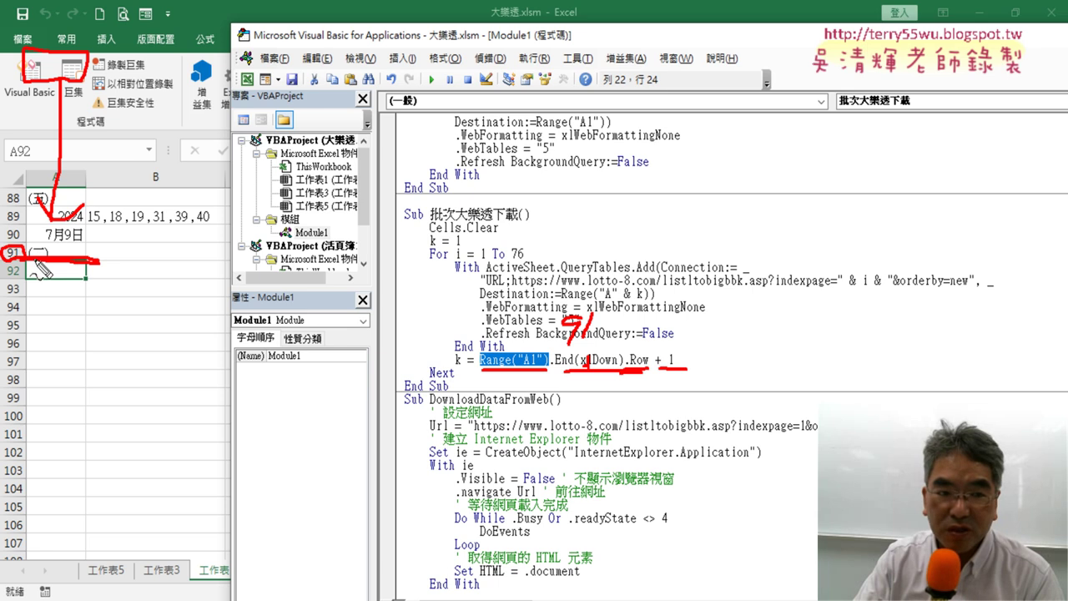
drag(33, 247, 52, 266)
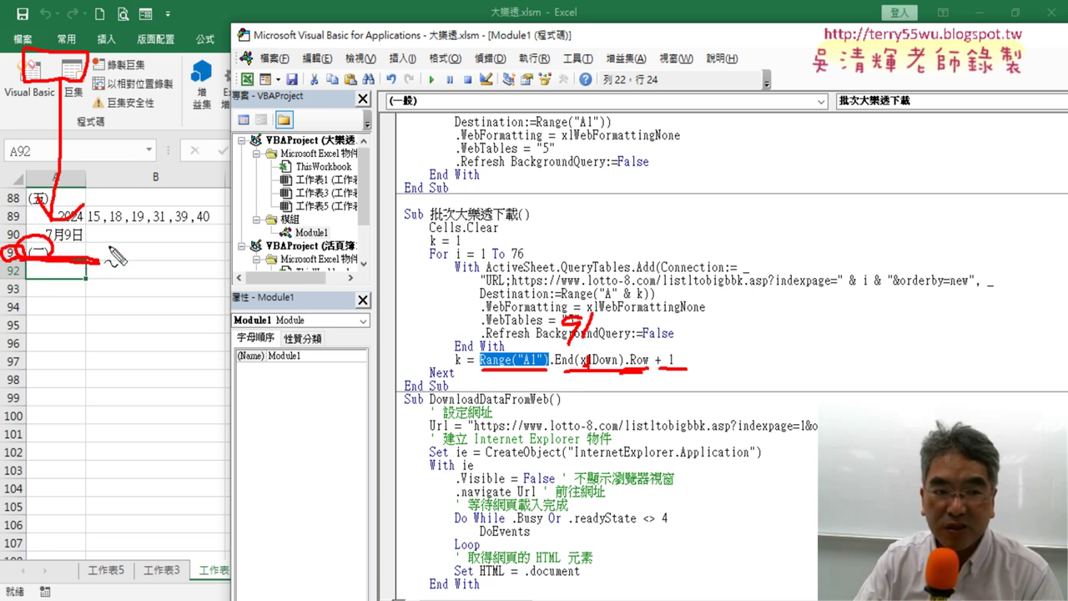
mouse_move(113, 243)
mouse_down()
mouse_move(114, 262)
mouse_move(125, 255)
mouse_up()
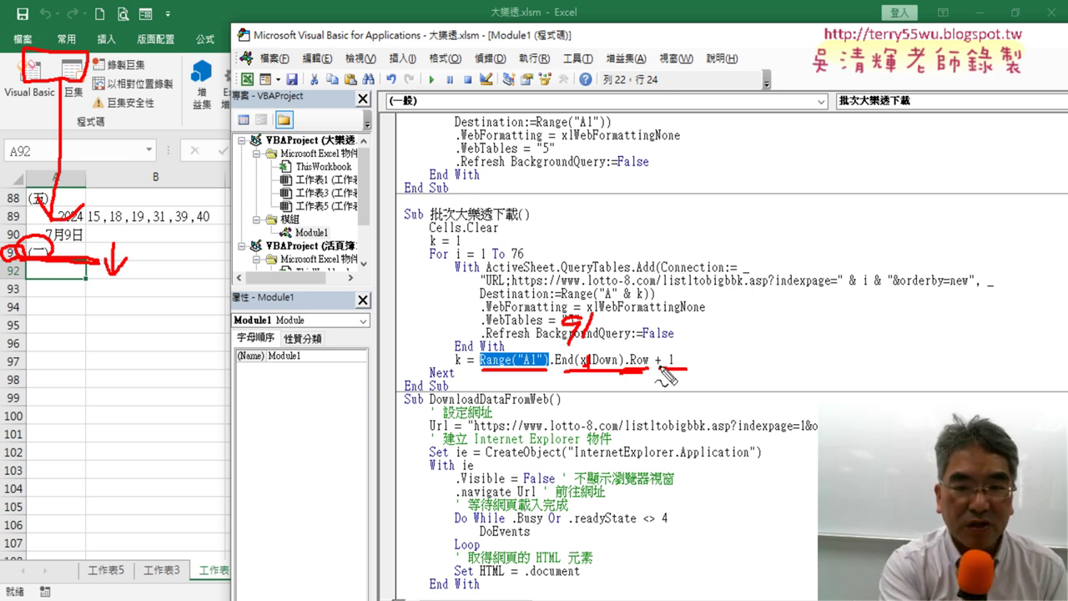
key(Escape)
scroll(661, 365, up, 1)
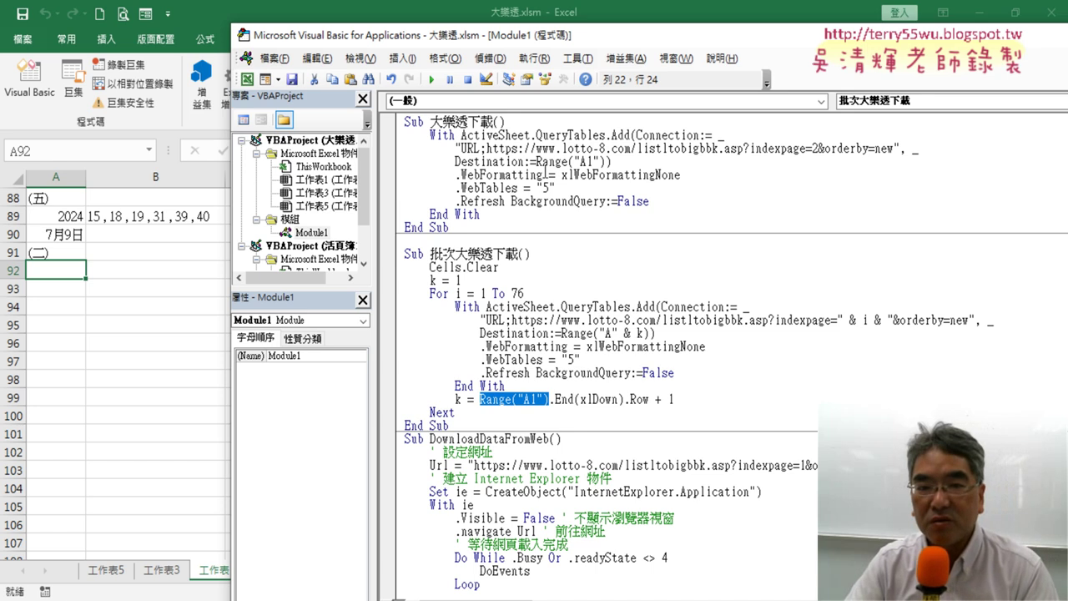
drag(431, 122, 482, 121)
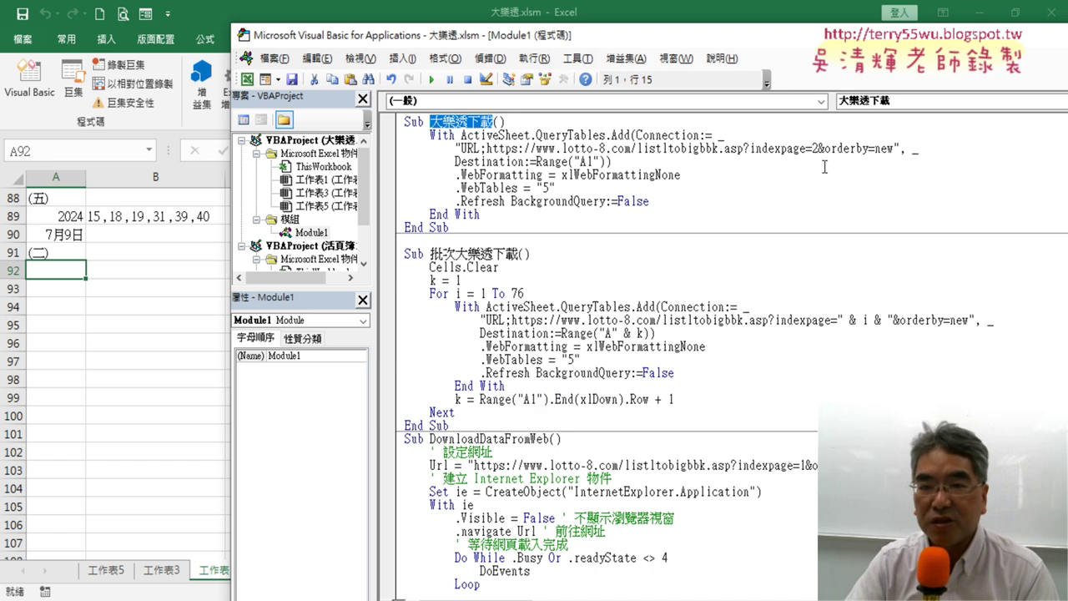
scroll(639, 334, down, 1)
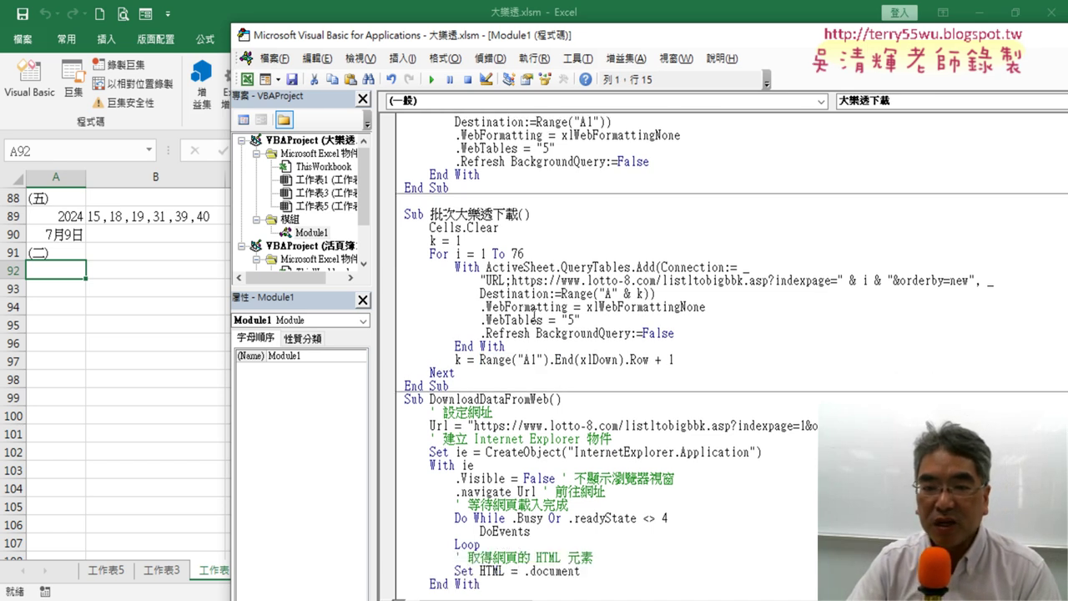
click(524, 318)
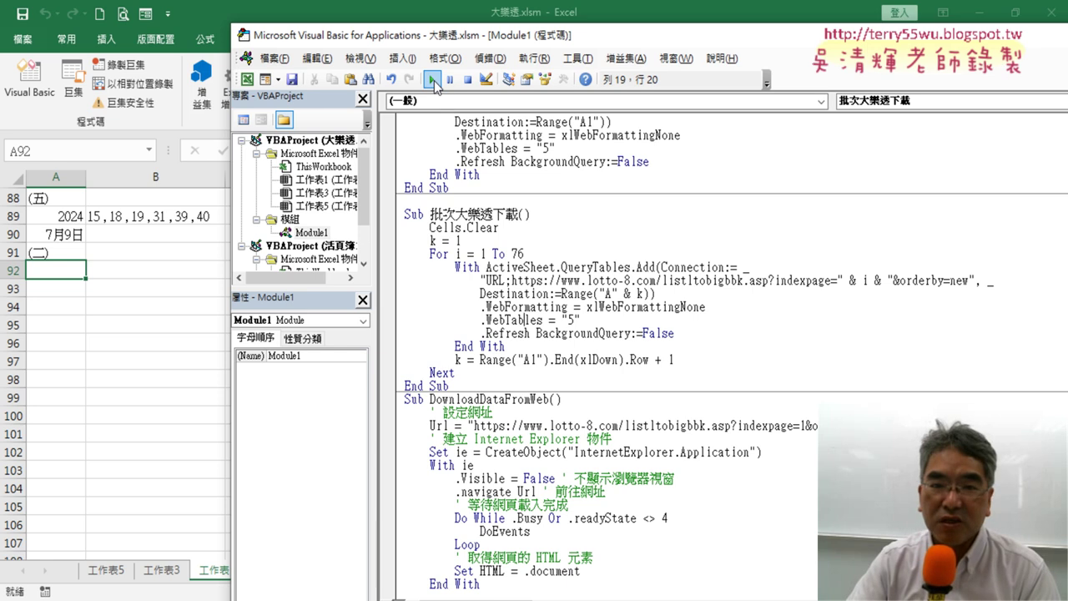
- Rerun the batch download macro and inspect the appended page around rows 87 and 92
click(433, 81)
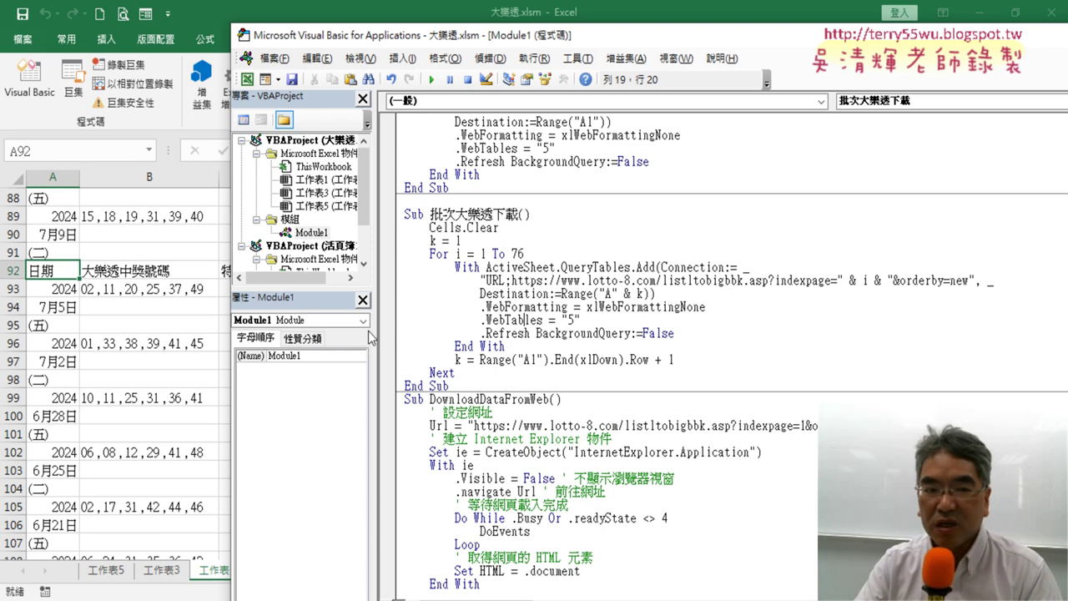
click(138, 252)
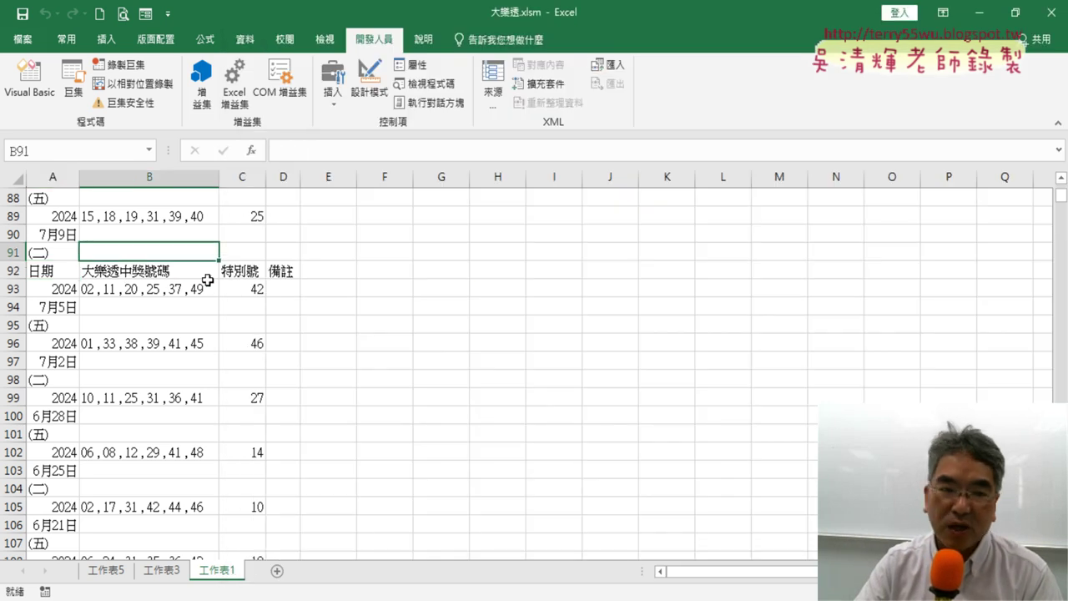
click(14, 271)
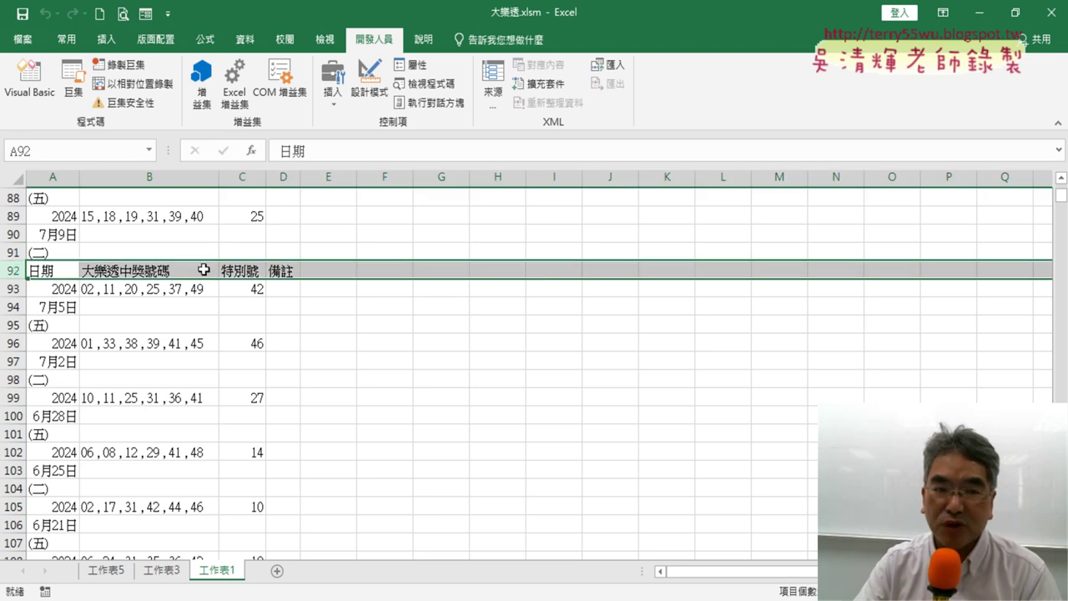
scroll(199, 282, up, 2)
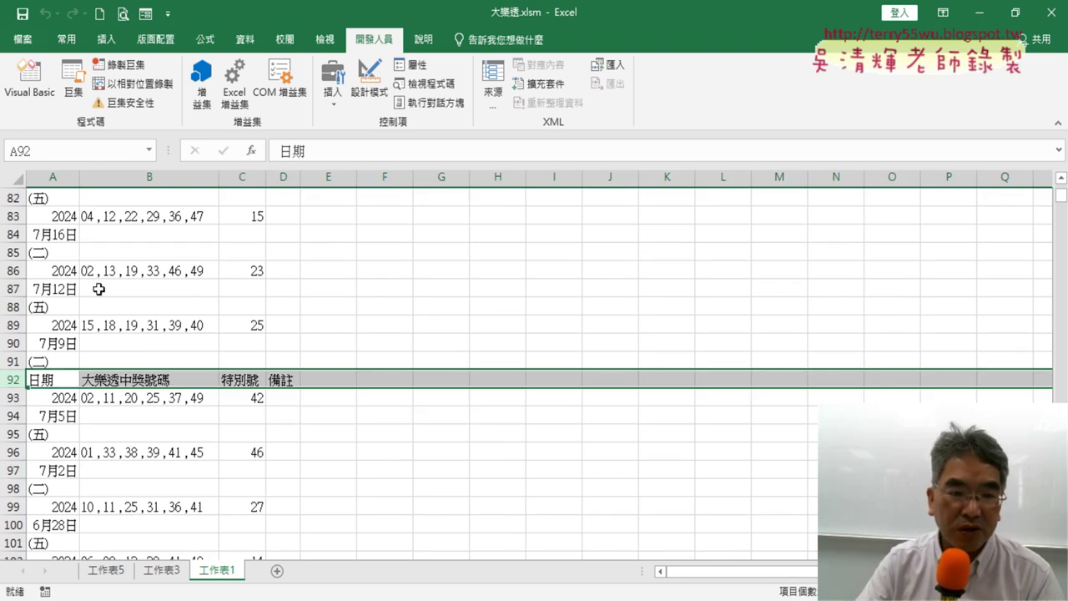
click(14, 289)
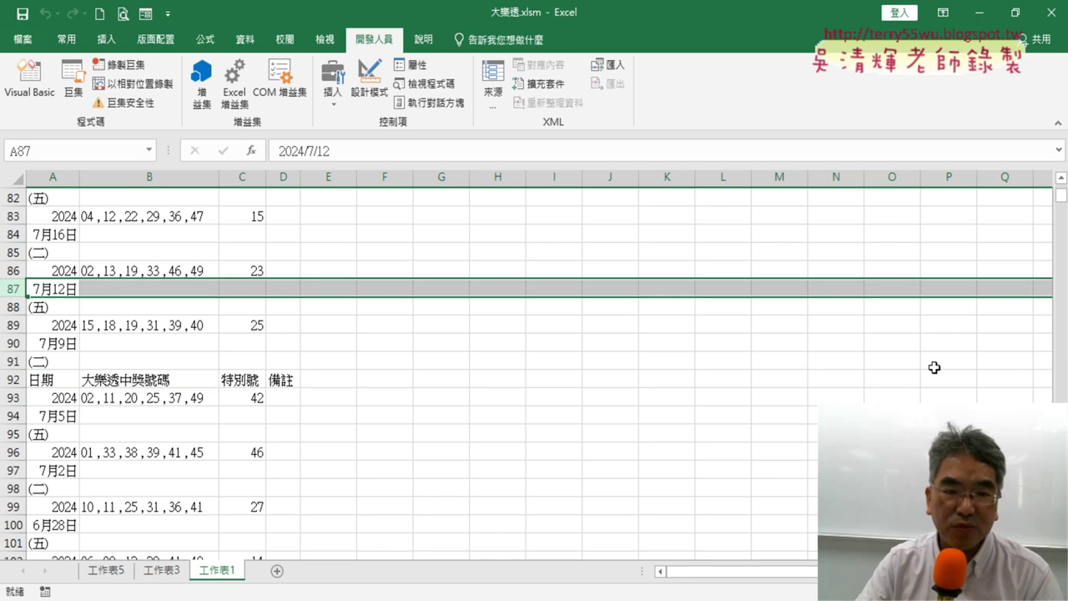
drag(1061, 197, 1062, 189)
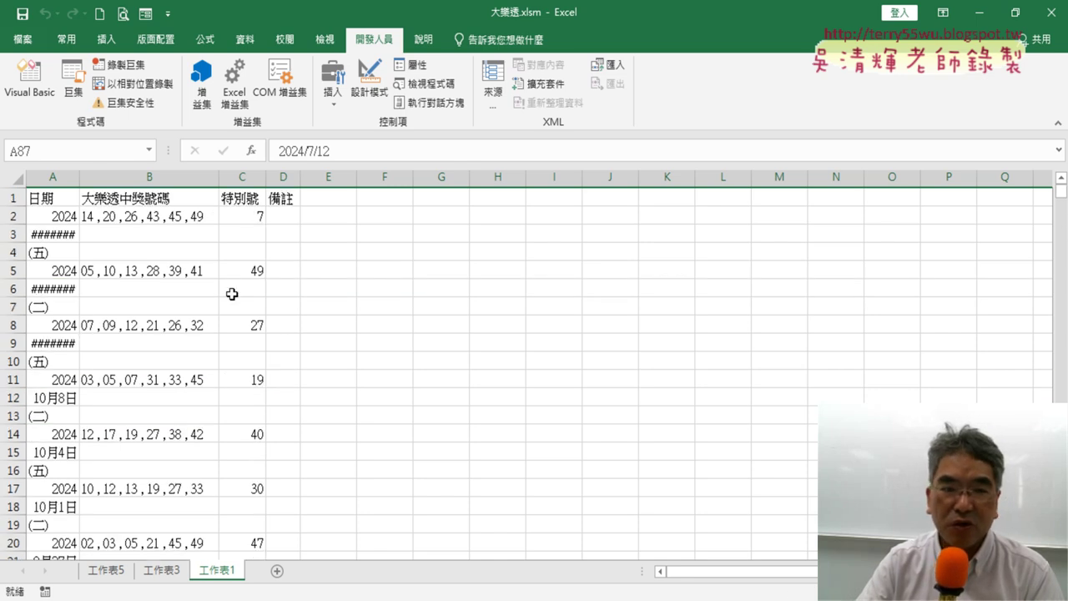
- Scroll the Google Docs notes to the 需解決 list and select its three to-do items
mouse_move(211, 597)
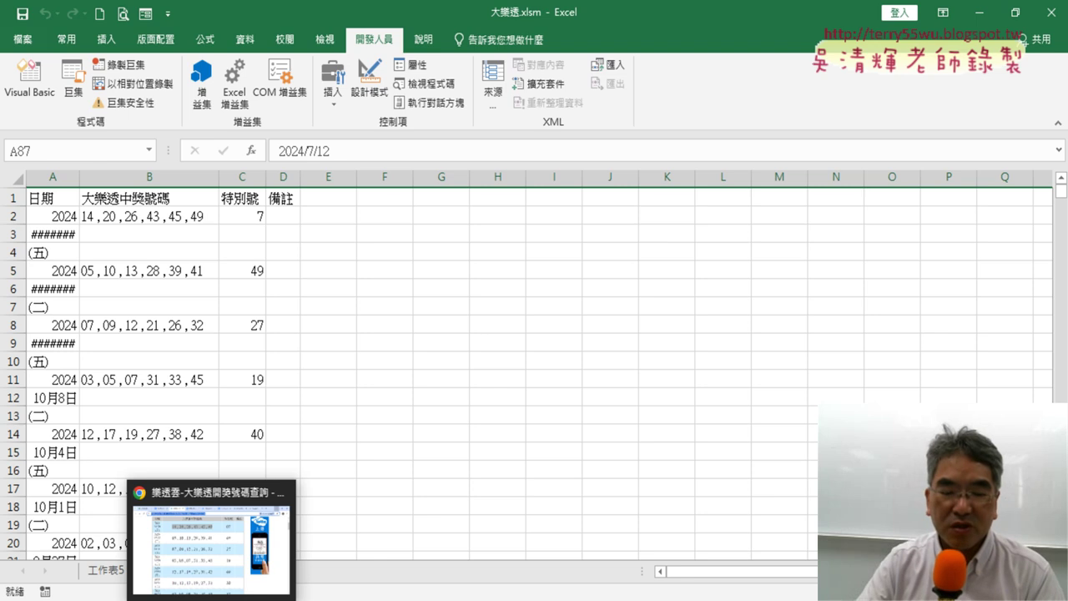
click(211, 535)
click(193, 25)
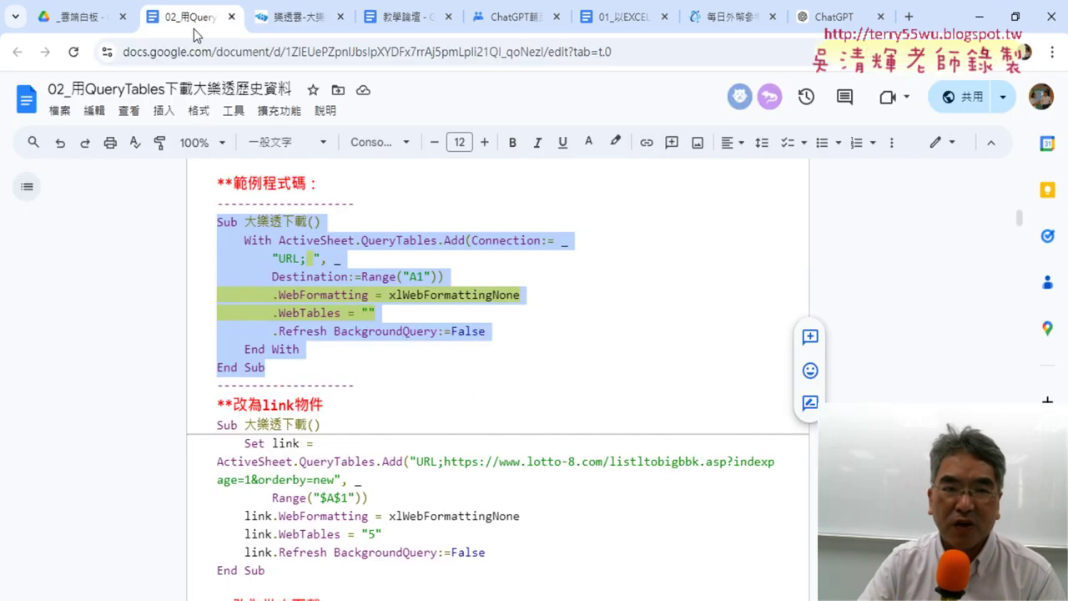
scroll(508, 333, down, 1)
scroll(507, 334, down, 3)
scroll(507, 334, down, 4)
scroll(506, 330, down, 3)
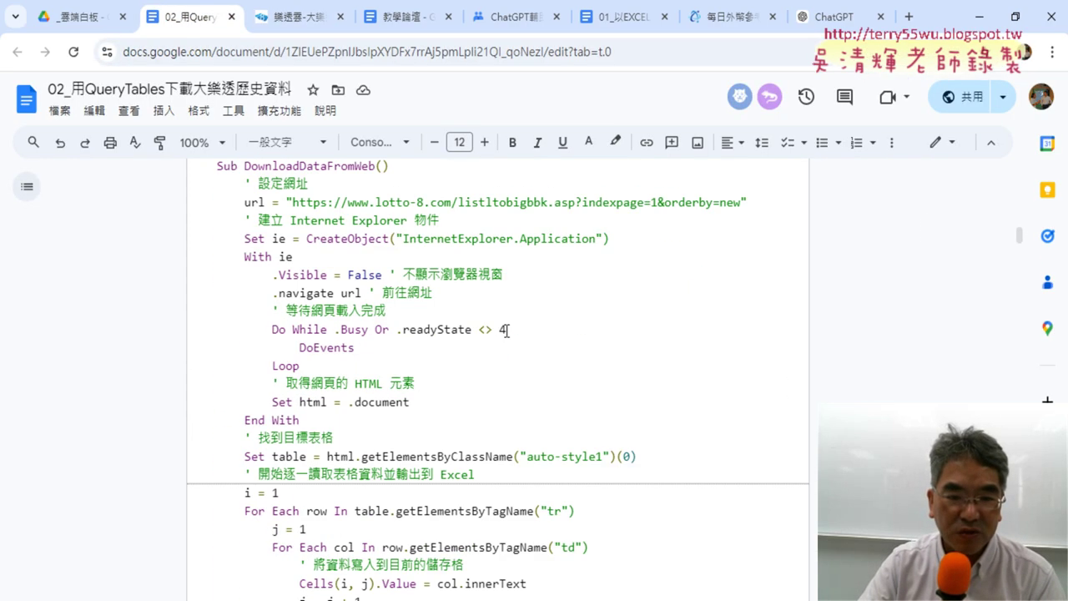
scroll(506, 330, down, 4)
scroll(505, 329, down, 3)
scroll(506, 329, down, 3)
scroll(505, 327, down, 2)
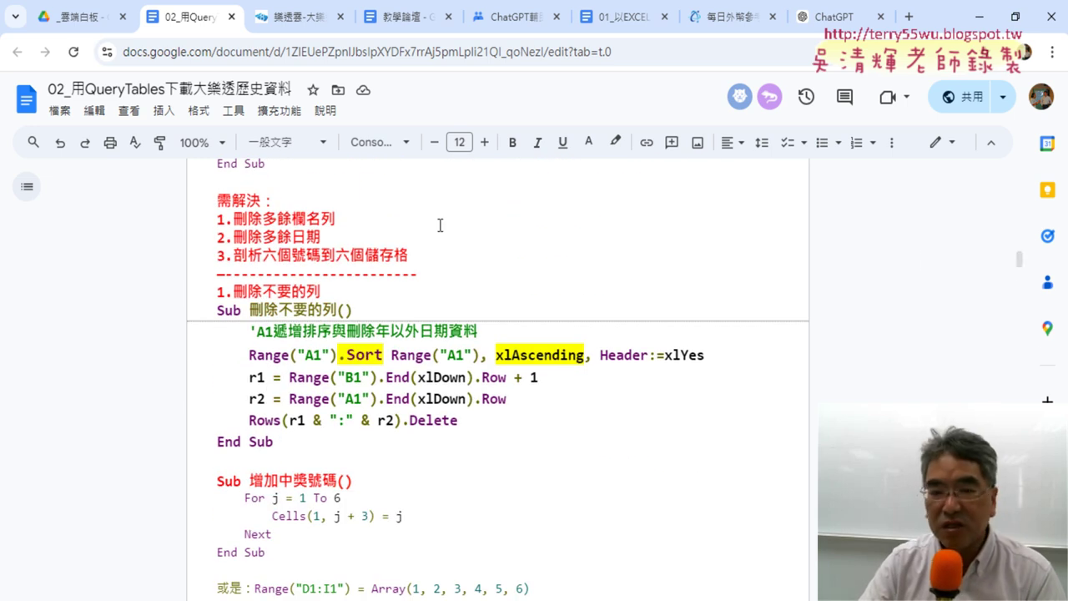
drag(215, 219, 412, 254)
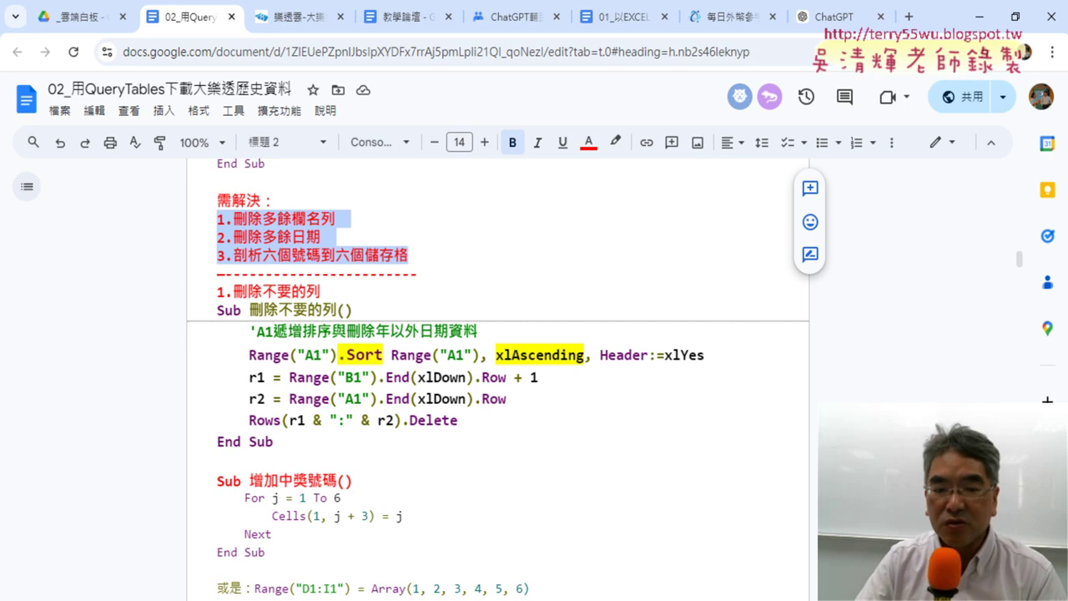
- Check the first draw's numbers in cell B2, then highlight the 刪除多餘欄名列 to-do item
mouse_move(288, 600)
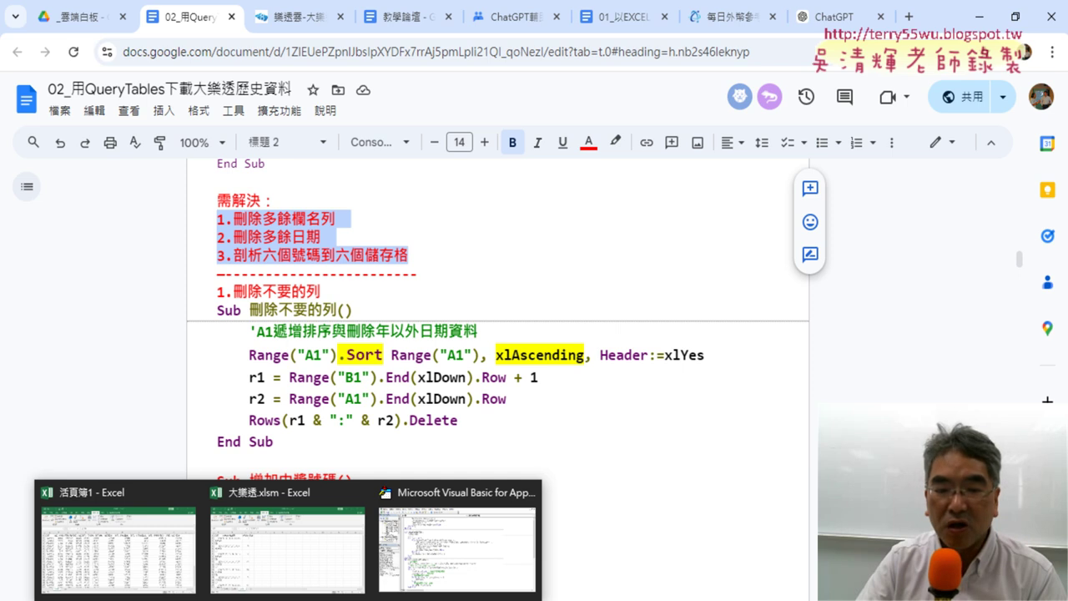
click(286, 557)
click(146, 218)
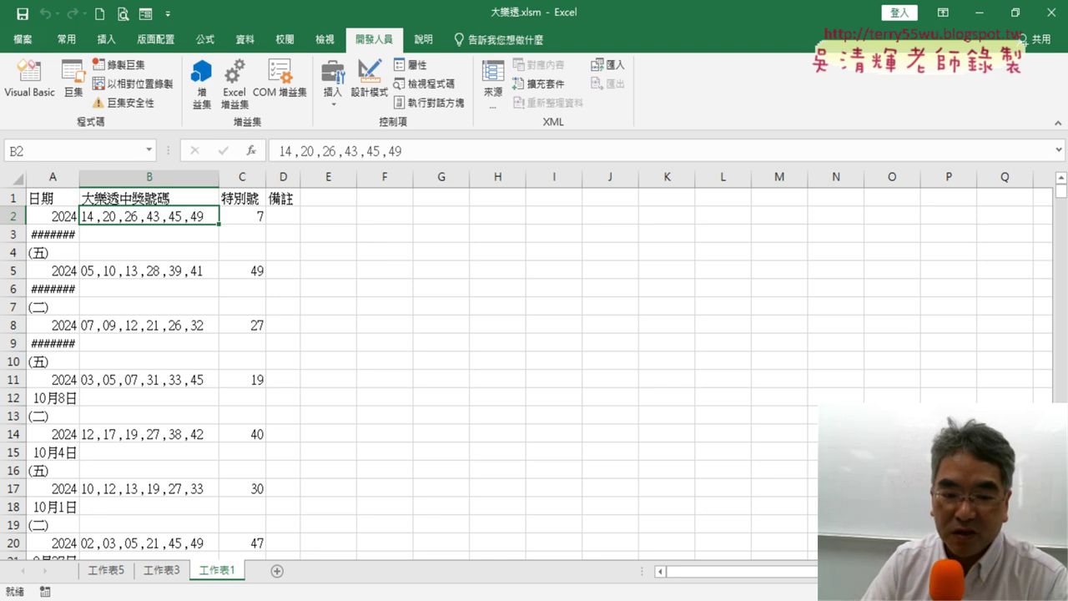
key(alt+Tab)
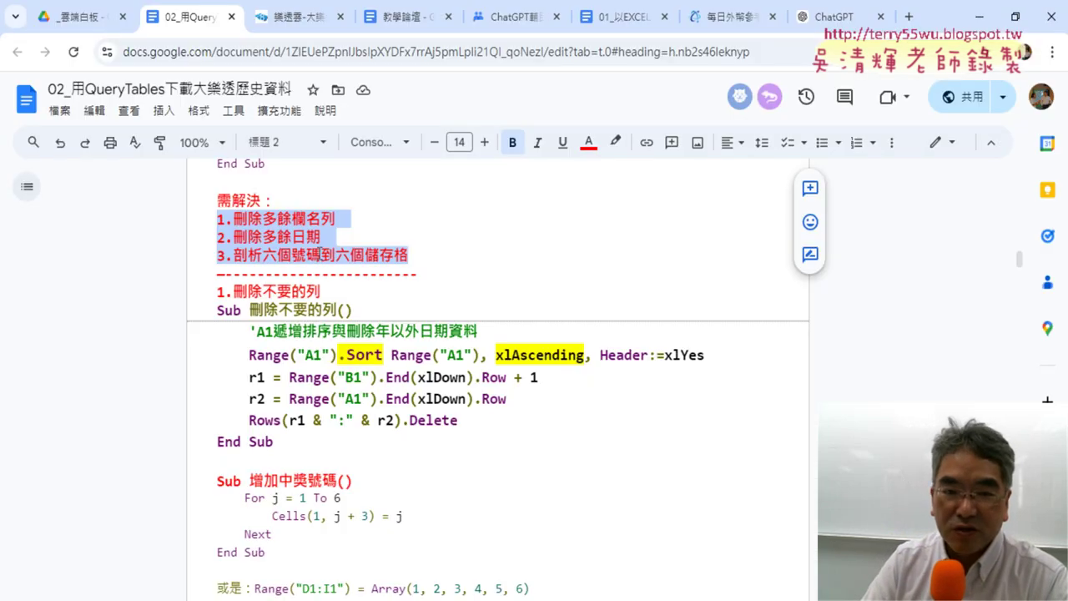
drag(342, 218, 277, 219)
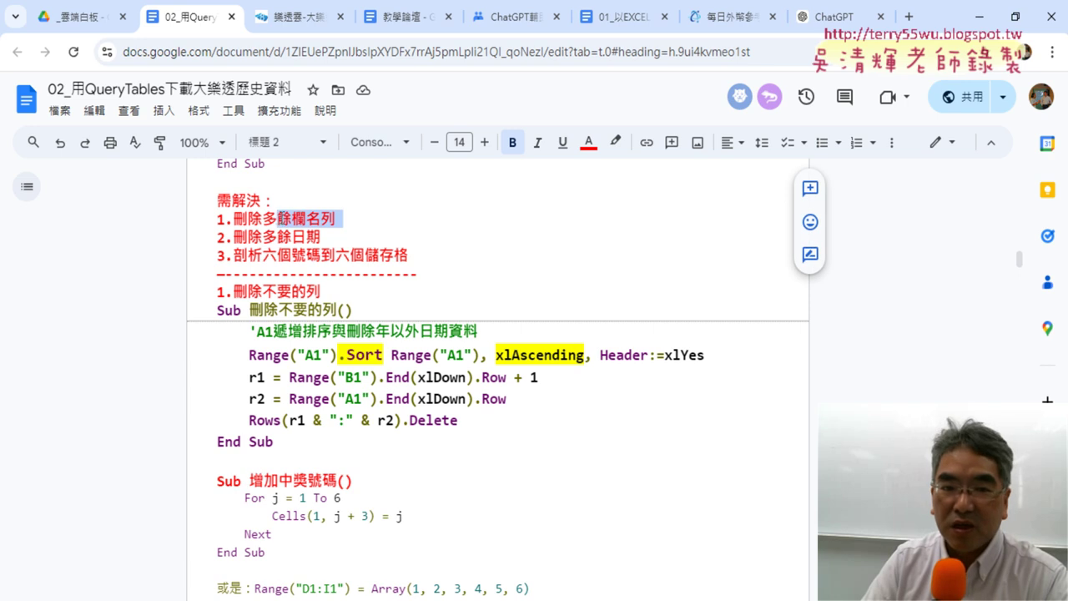
click(980, 17)
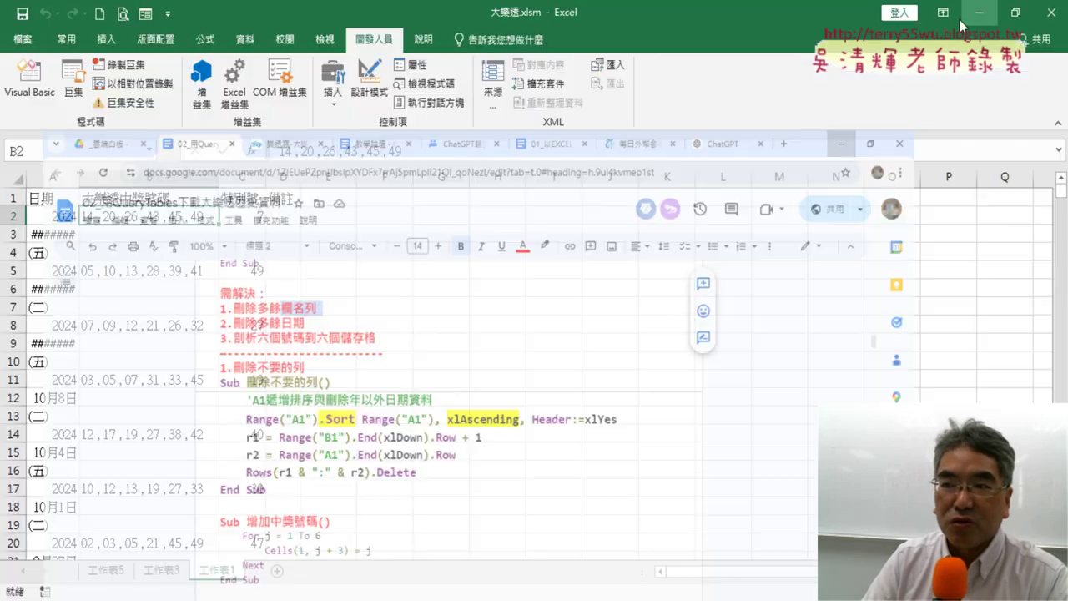
click(13, 197)
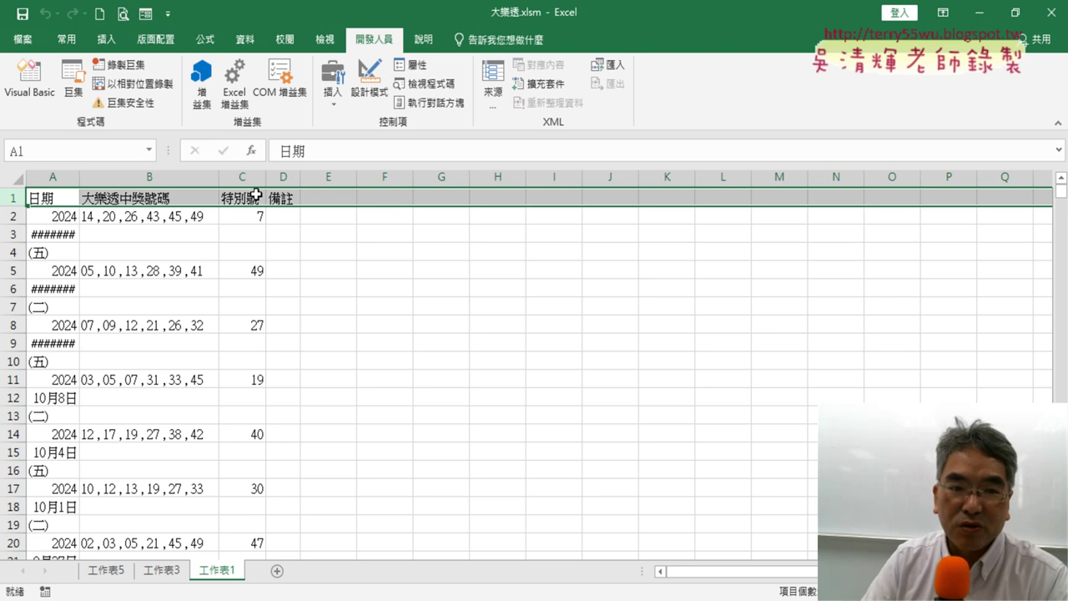
drag(289, 197, 52, 200)
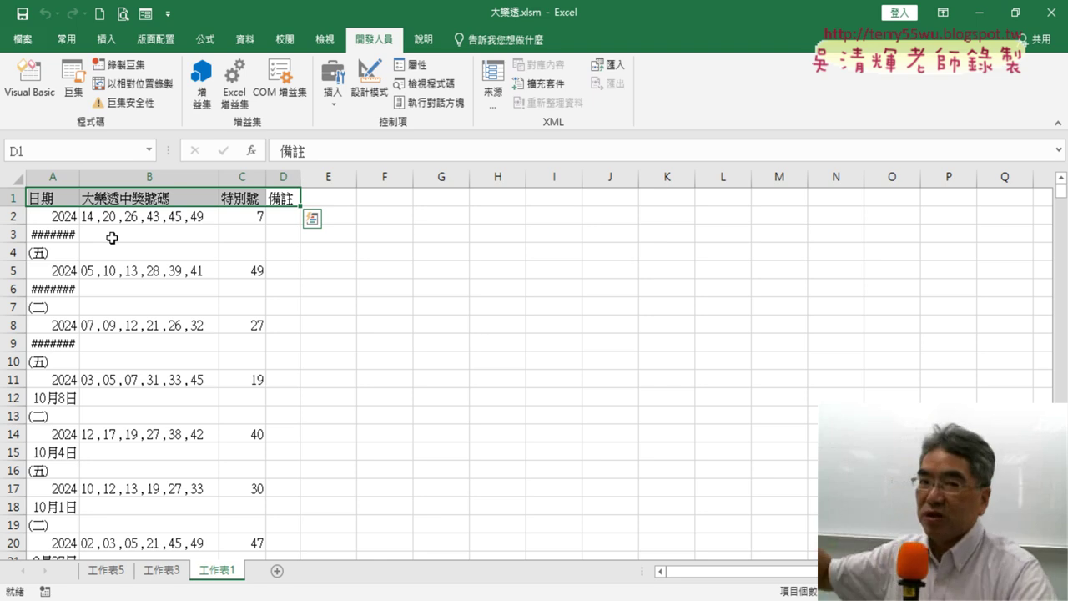
click(10, 234)
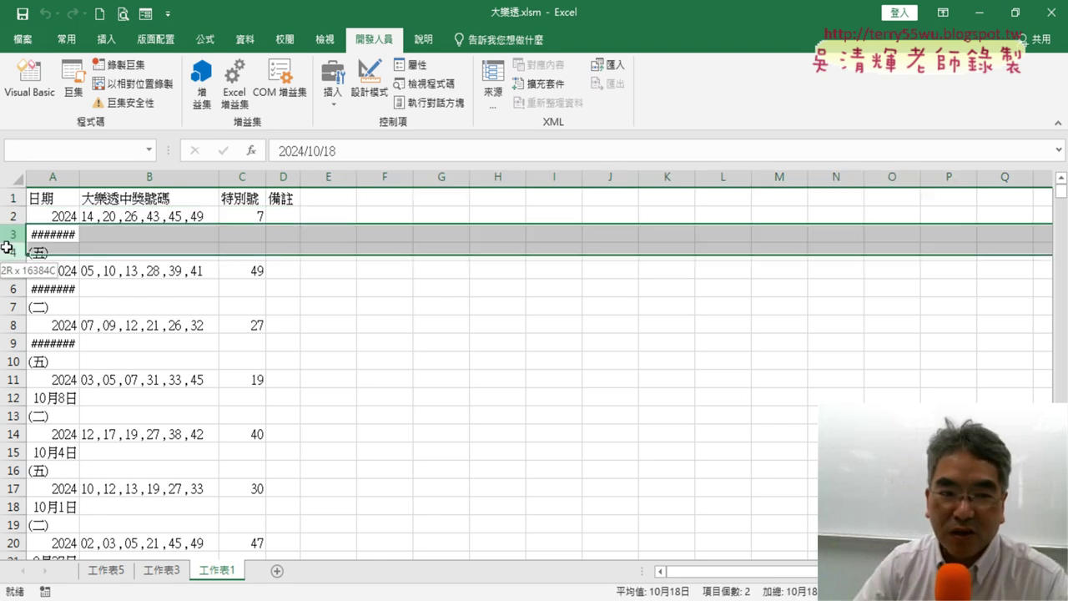
click(50, 216)
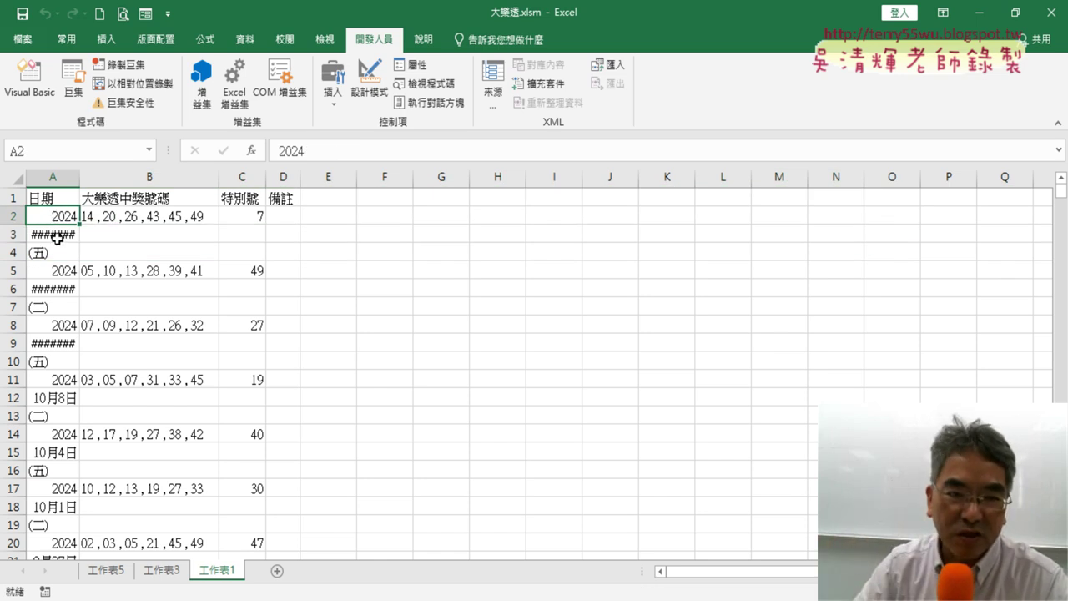
click(74, 235)
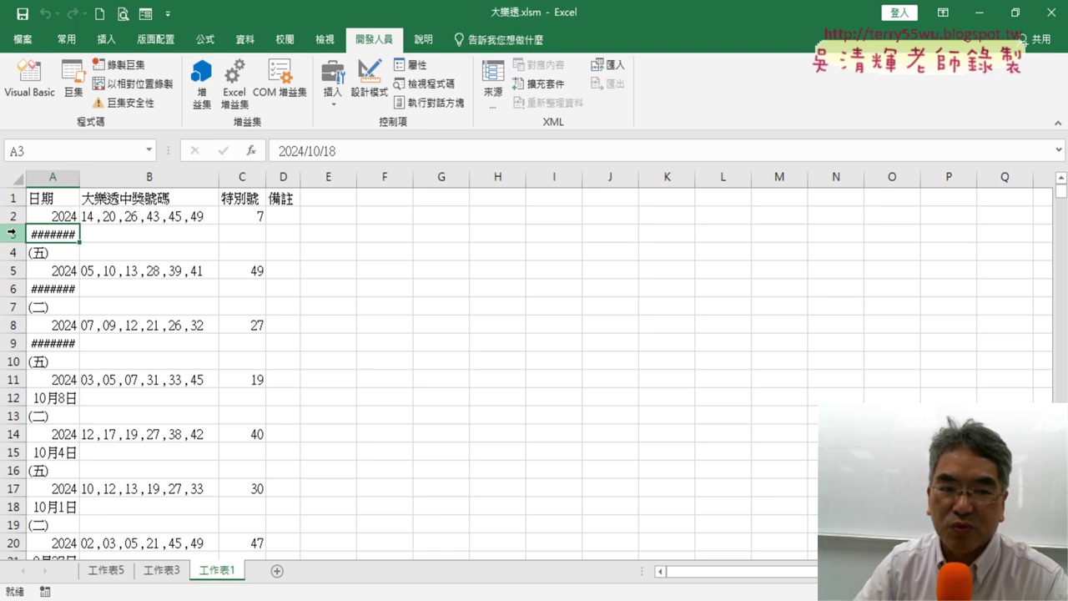
drag(14, 234, 13, 252)
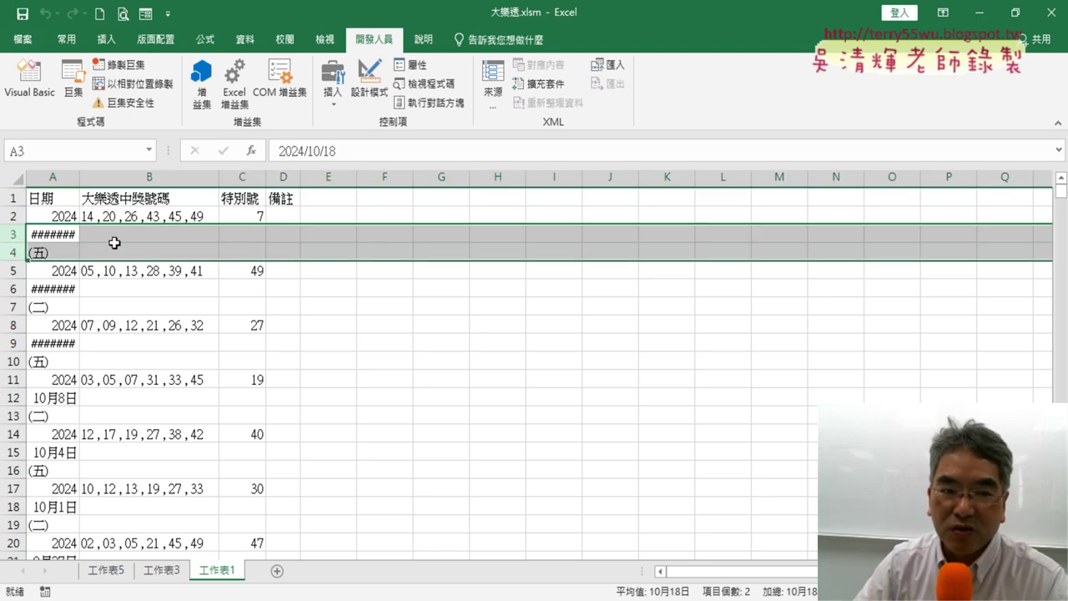
drag(159, 235, 236, 254)
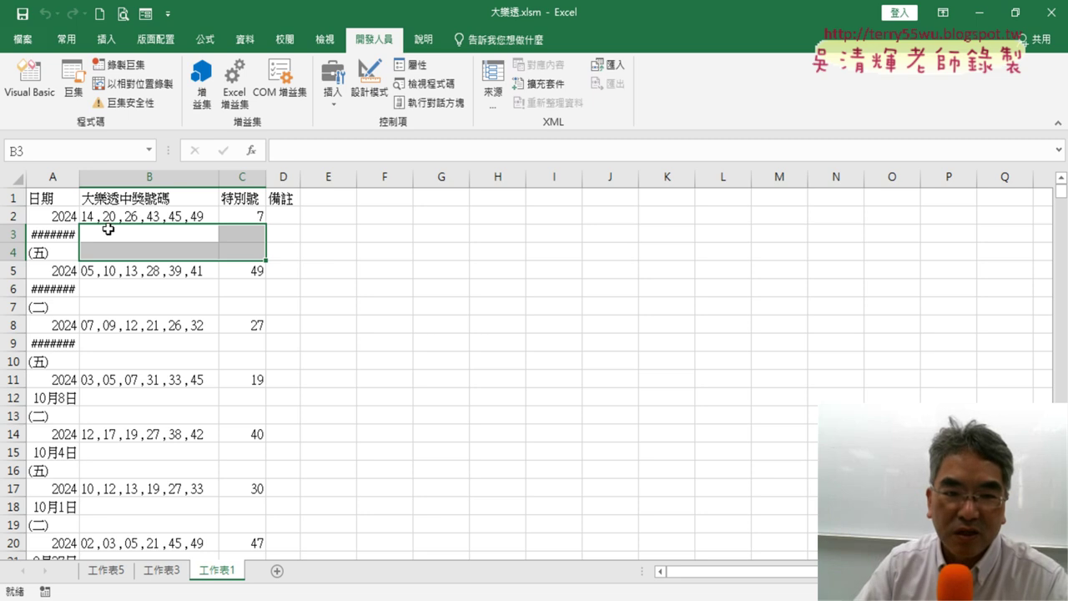
mouse_move(13, 234)
mouse_down()
mouse_move(18, 246)
mouse_move(98, 247)
mouse_up()
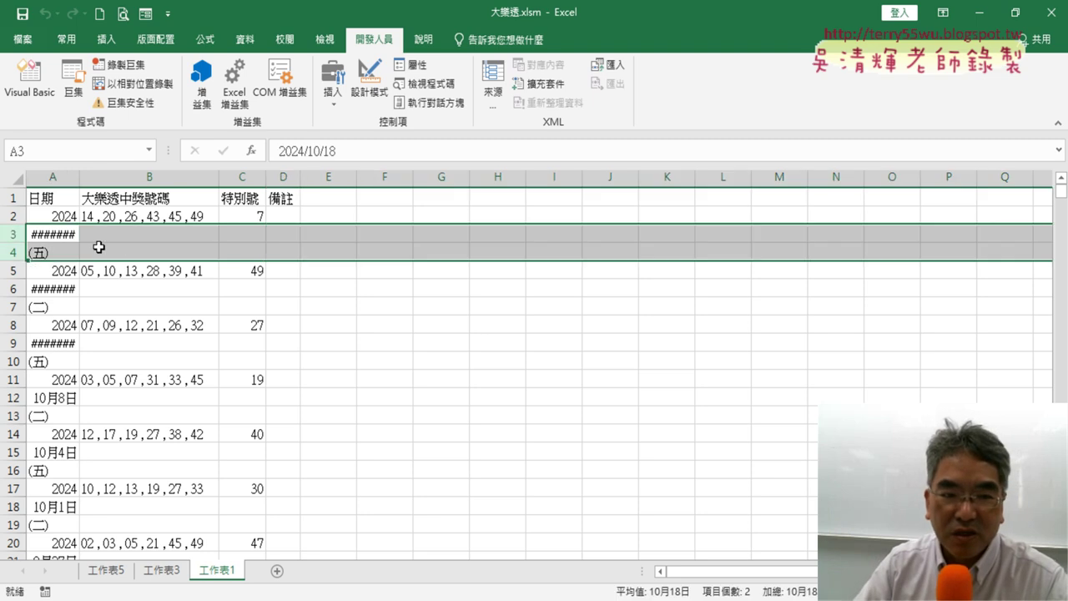
right_click(173, 244)
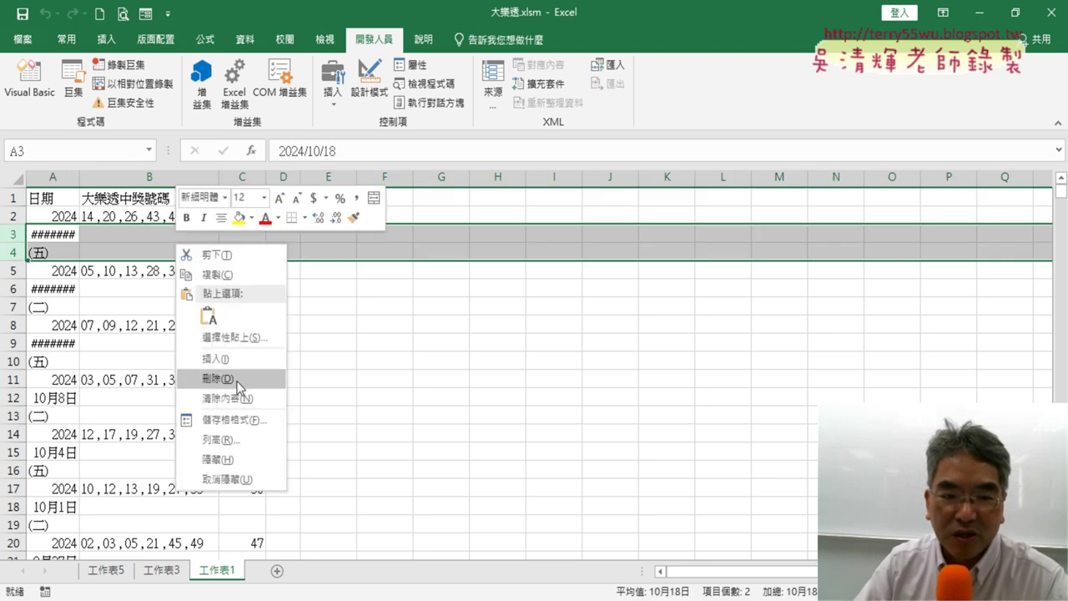
click(219, 378)
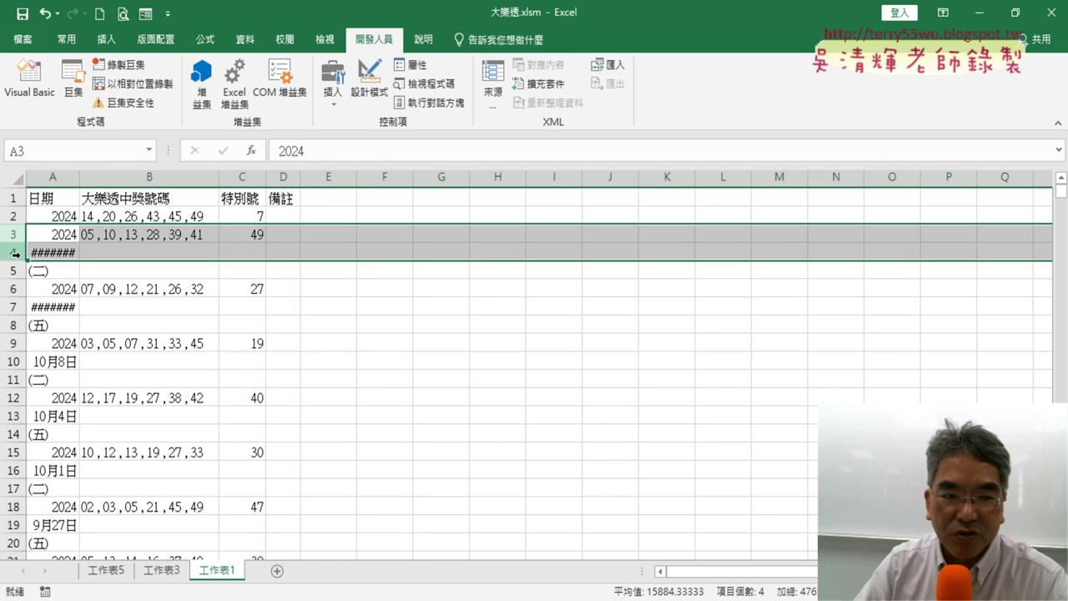
drag(17, 252, 17, 270)
right_click(189, 261)
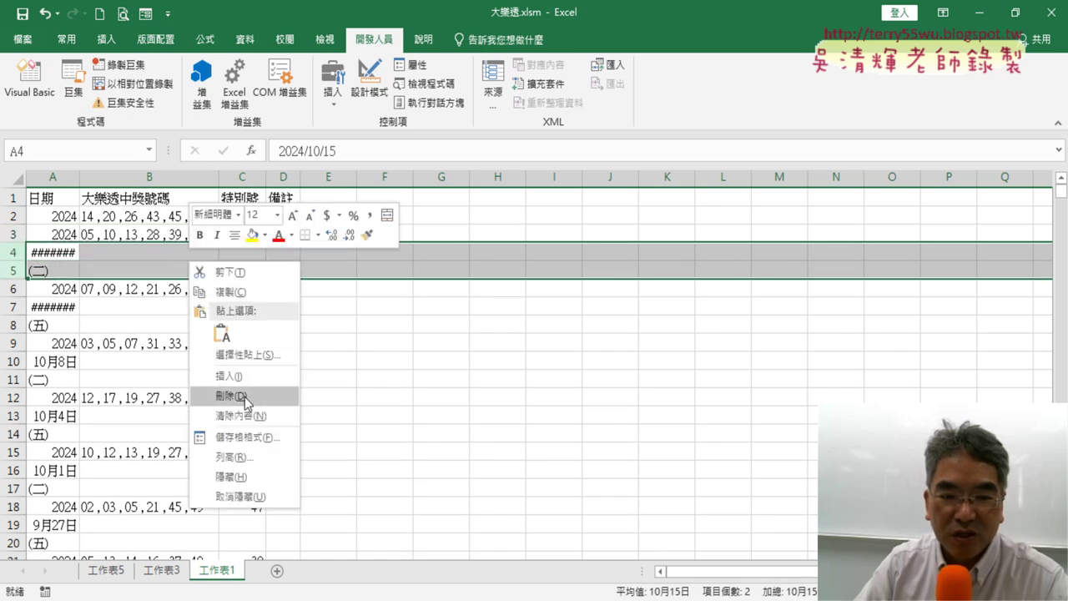
click(230, 396)
drag(16, 271, 16, 289)
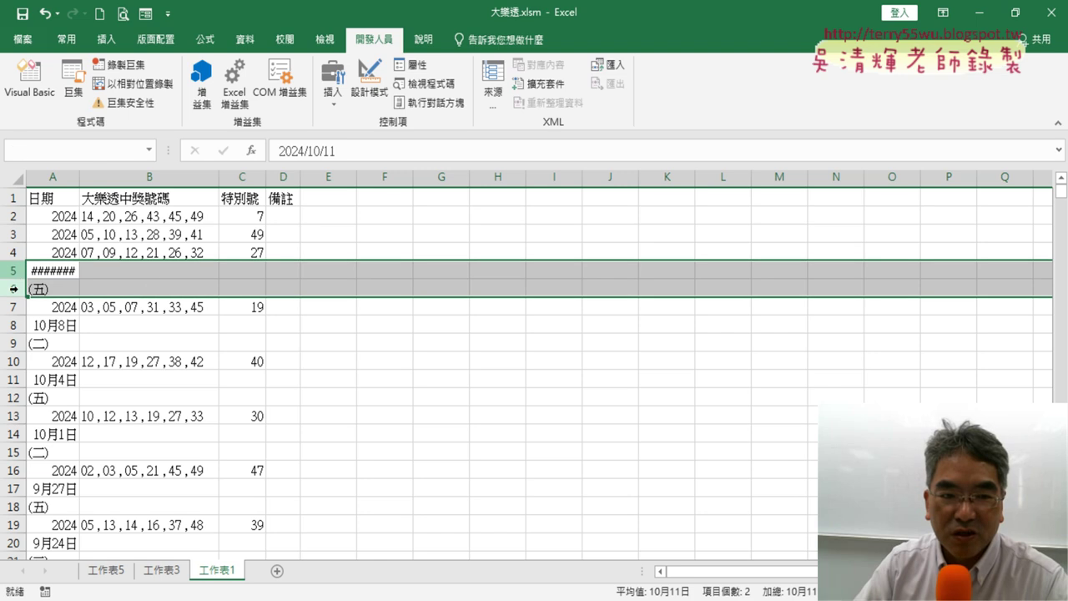
right_click(167, 284)
click(208, 411)
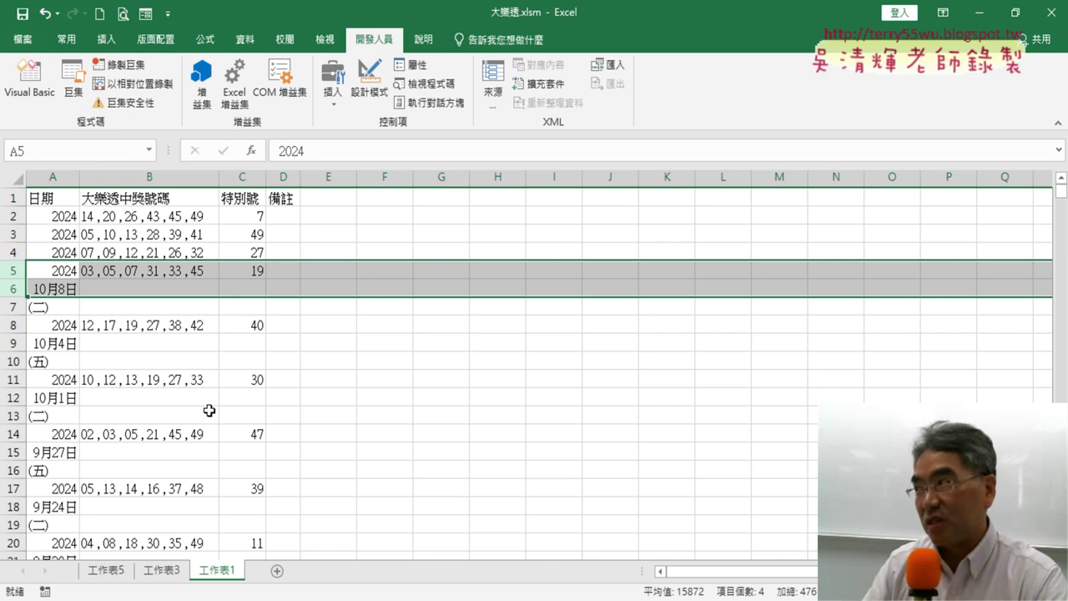
key(ctrl+q)
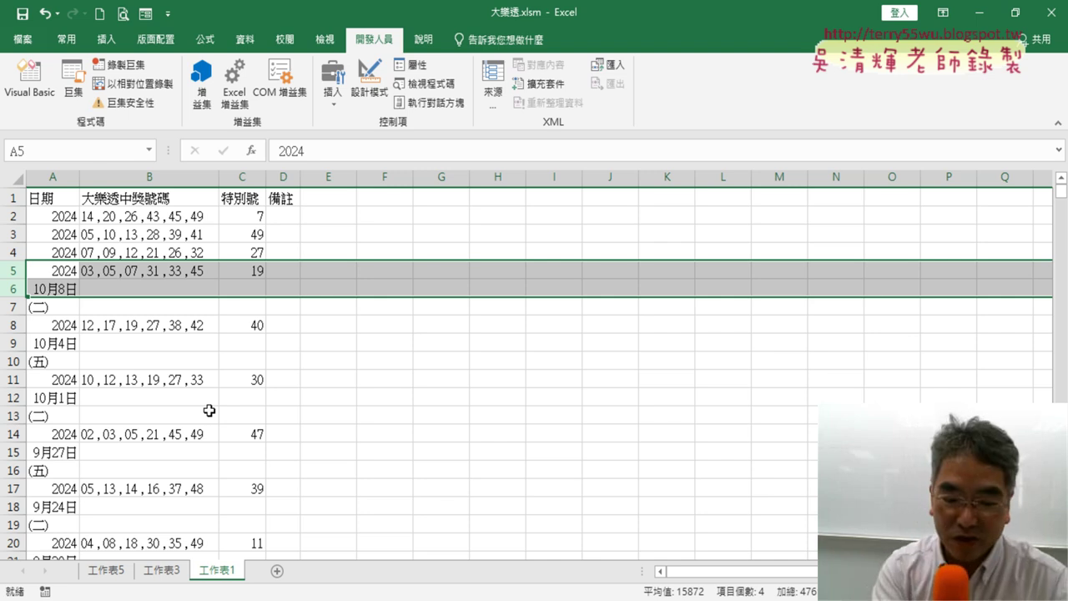
key(ctrl+q)
key(ctrl+q)
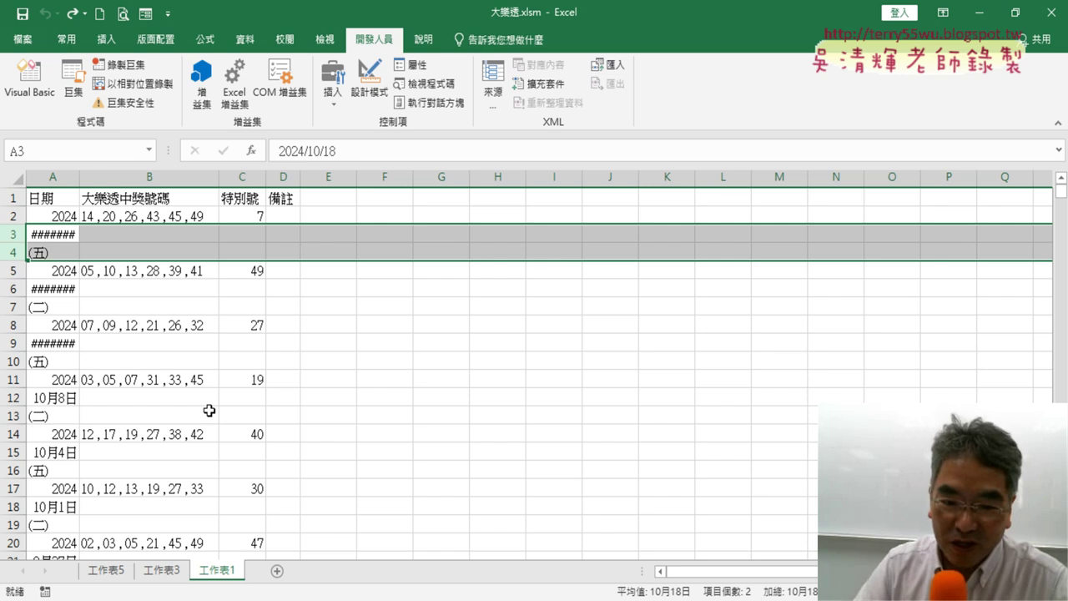
key(alt+Tab)
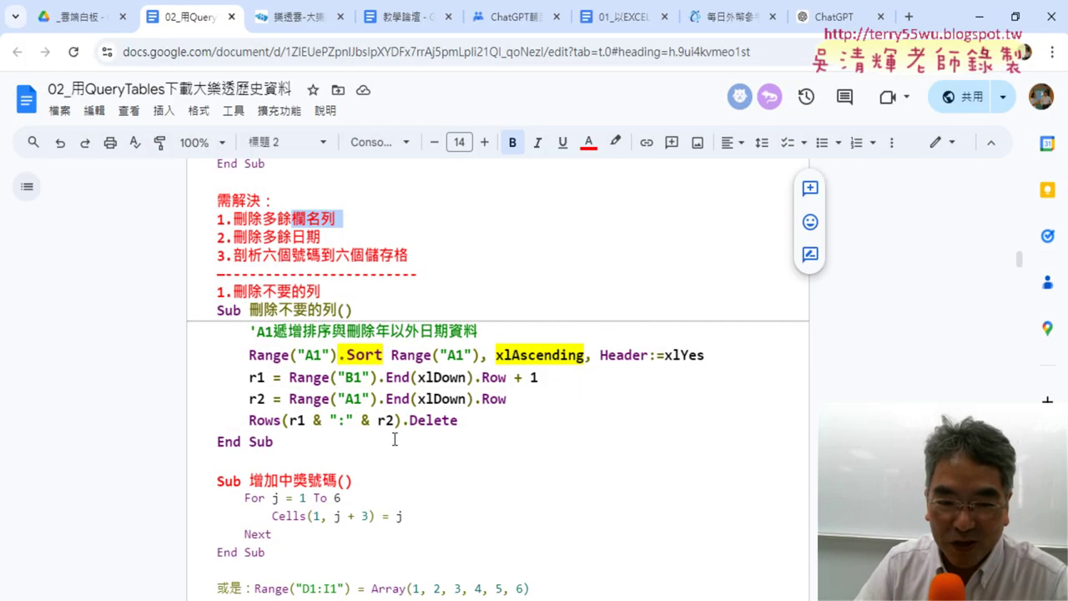
- Highlight the "A1" sort key and the xlAscending order in the macro's Range("A1").Sort line
click(315, 357)
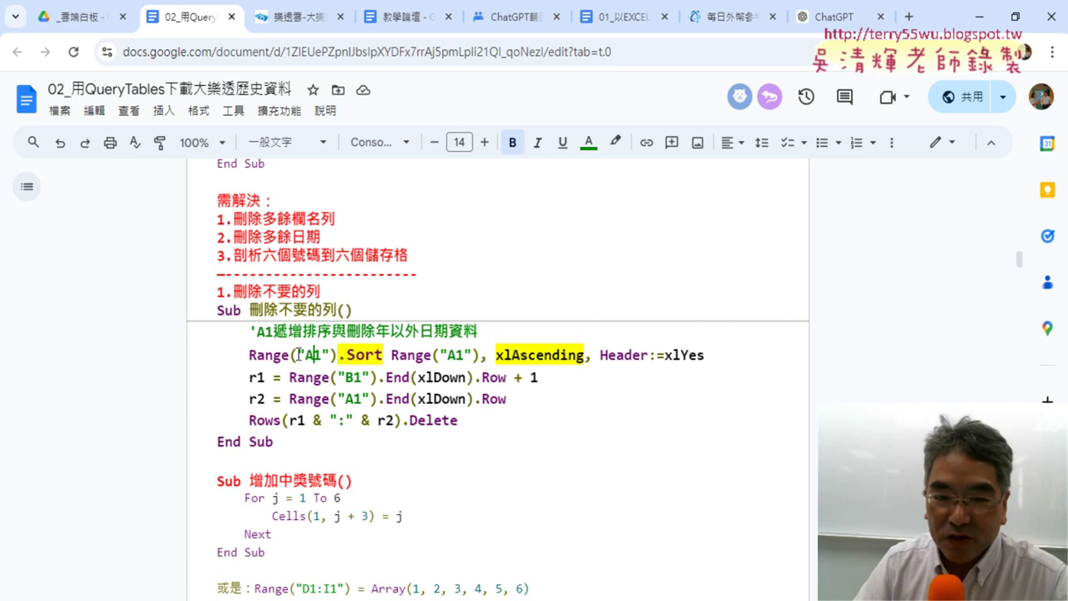
drag(298, 355, 329, 354)
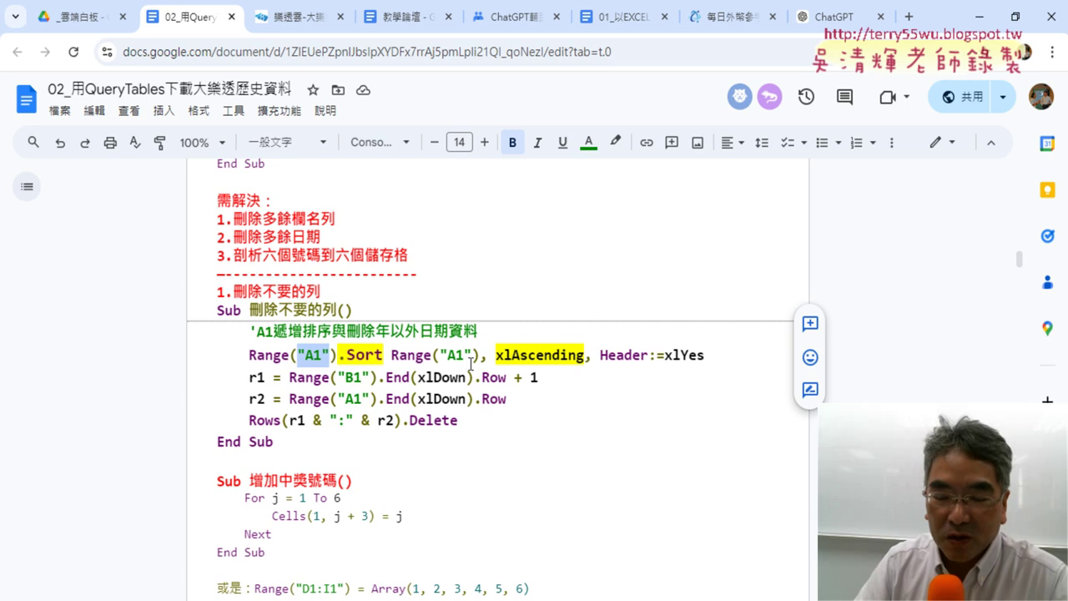
drag(497, 357, 581, 354)
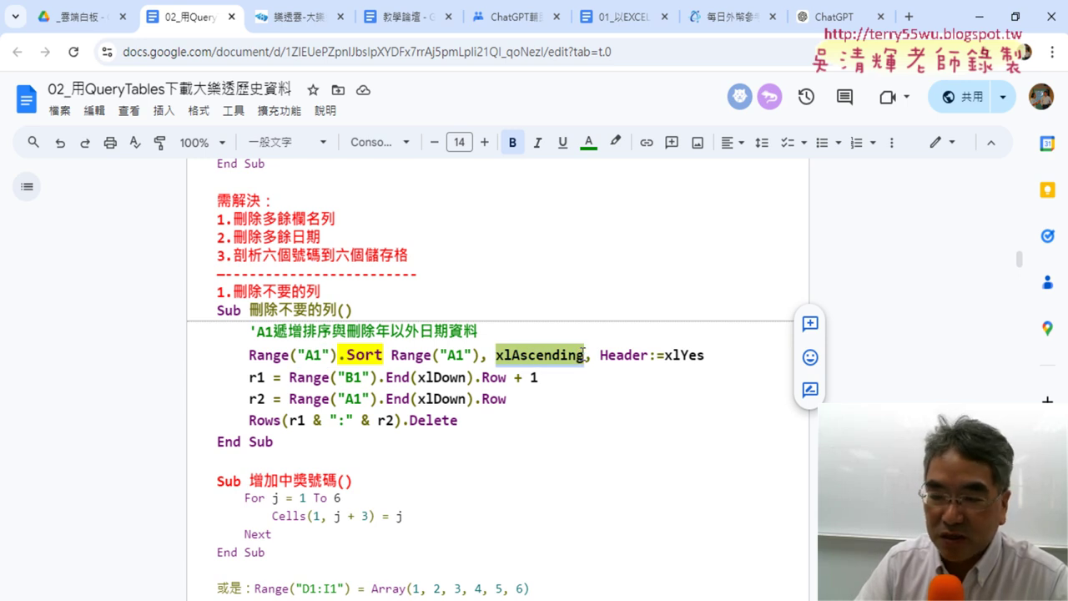
- Sort the table A→Z from the 日期 header in A1 and confirm the 2004 draws now lead
key(alt+Tab)
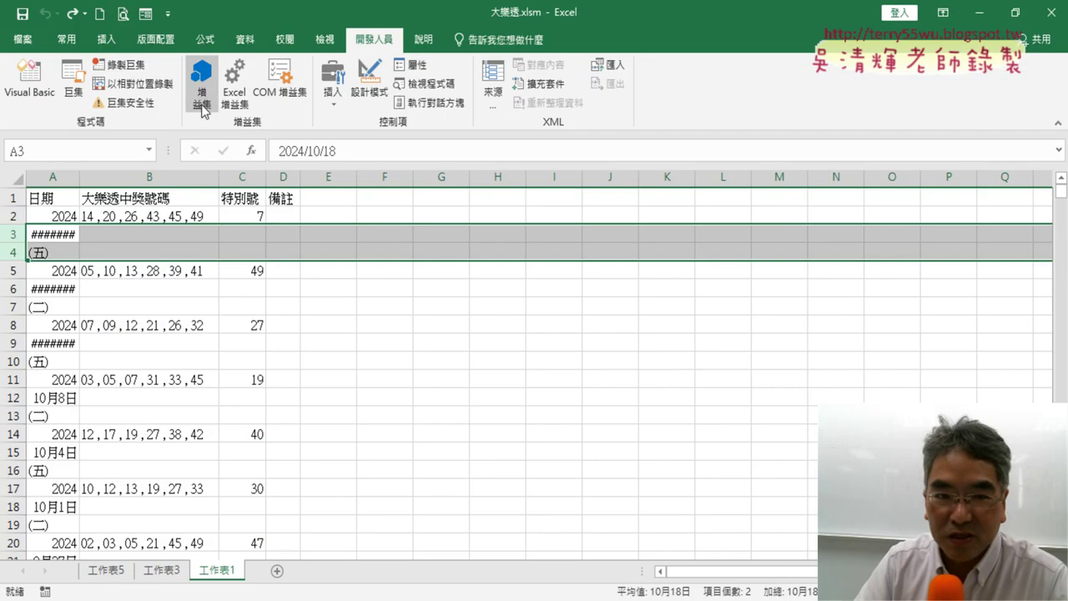
click(50, 199)
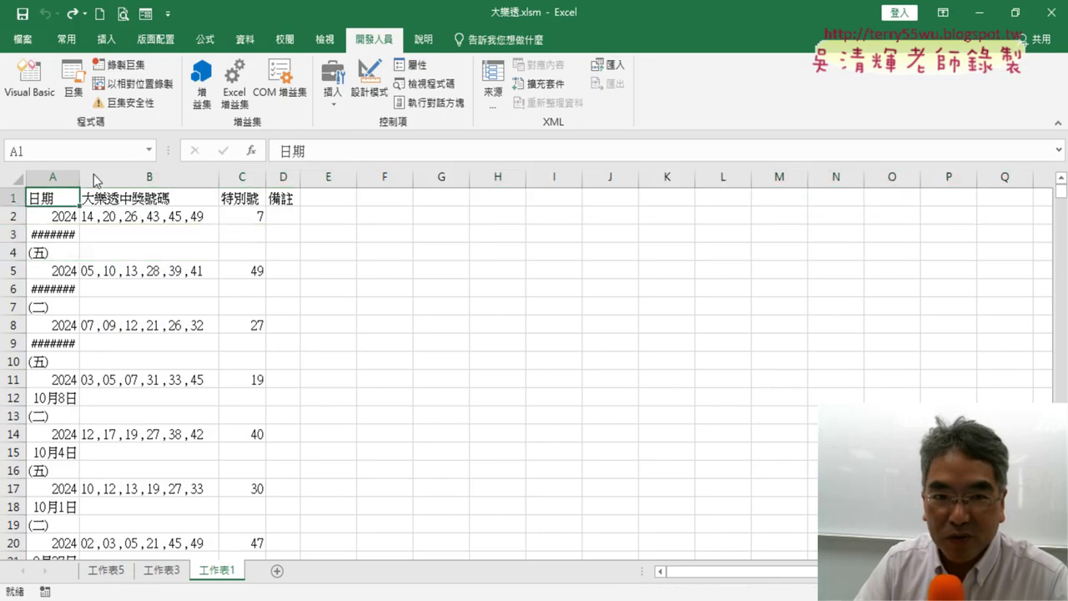
click(245, 39)
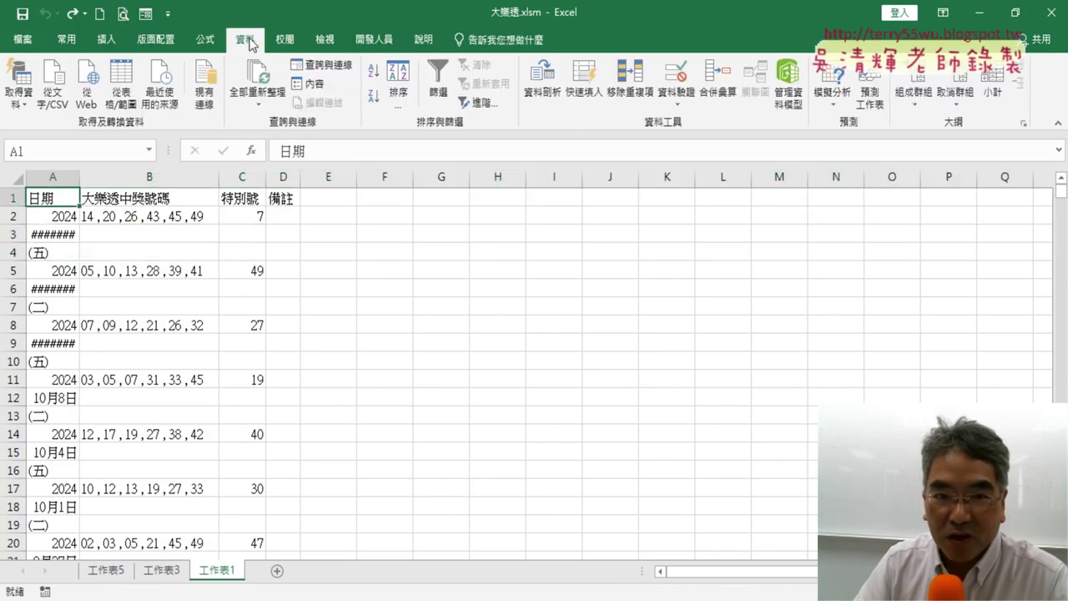
click(375, 73)
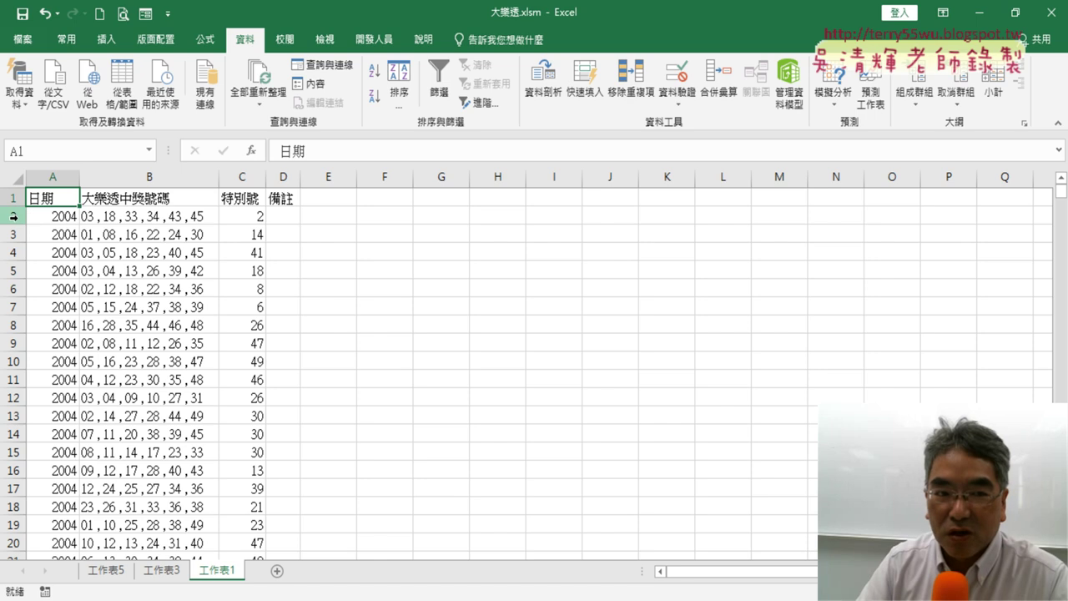
drag(11, 216, 16, 218)
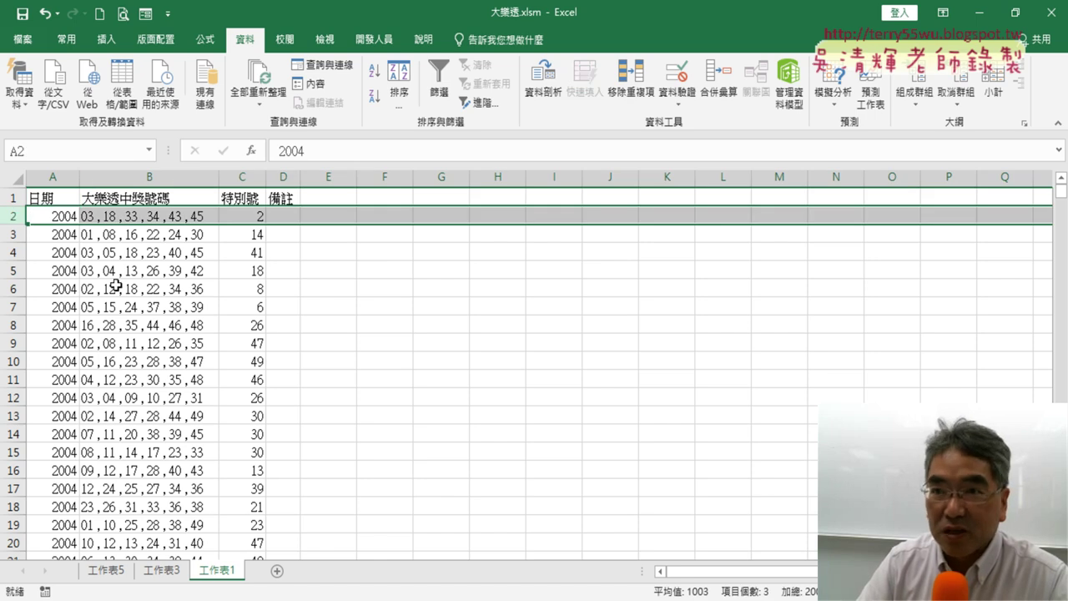
scroll(114, 386, down, 6)
scroll(125, 400, down, 8)
scroll(133, 405, down, 8)
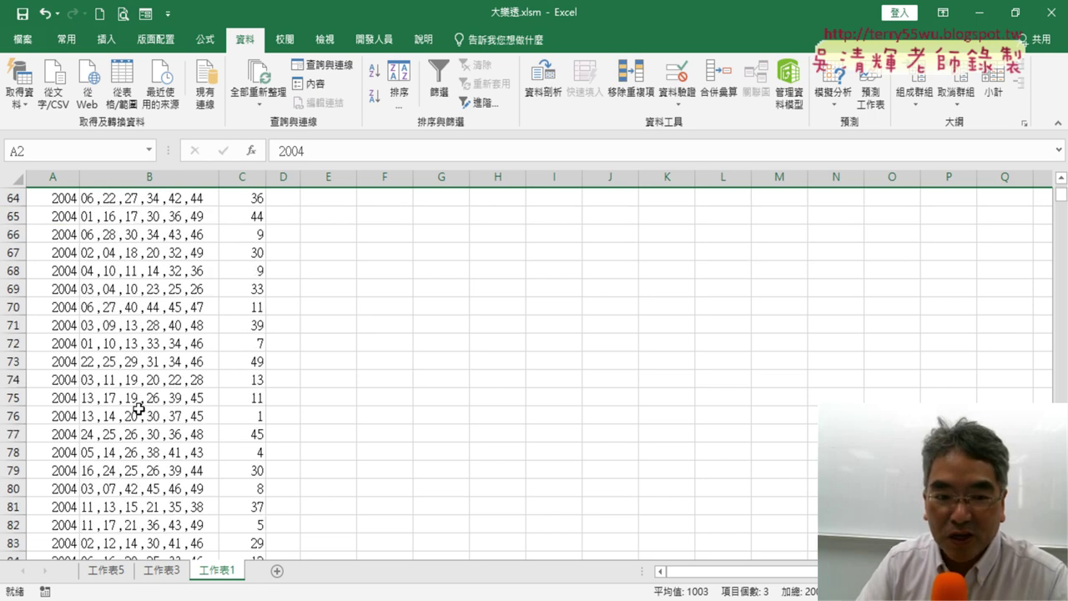
scroll(147, 401, down, 5)
scroll(159, 276, up, 11)
scroll(159, 300, up, 12)
scroll(159, 319, up, 3)
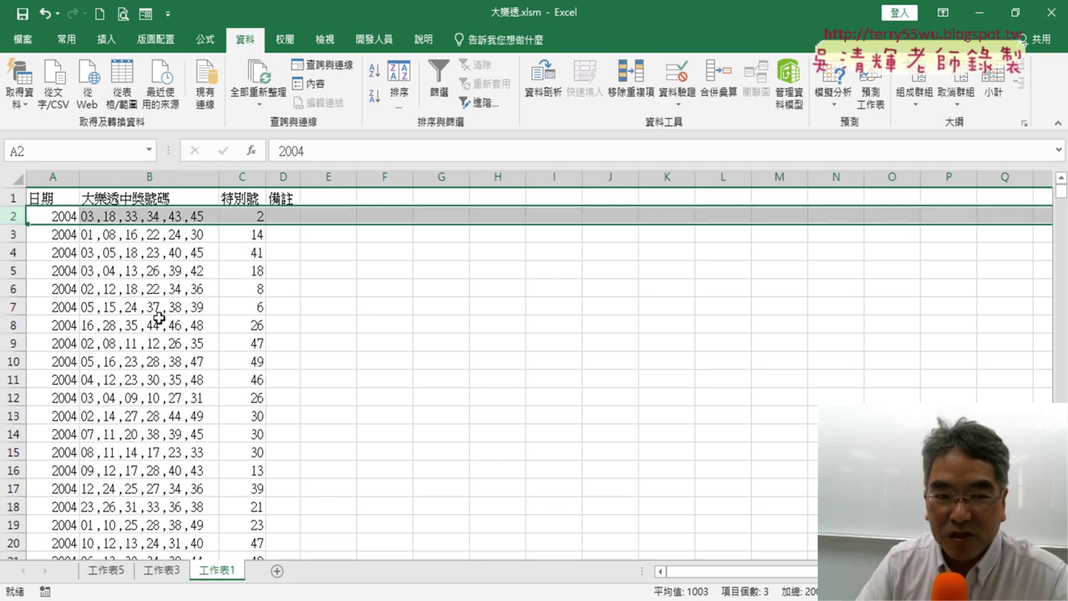
click(170, 198)
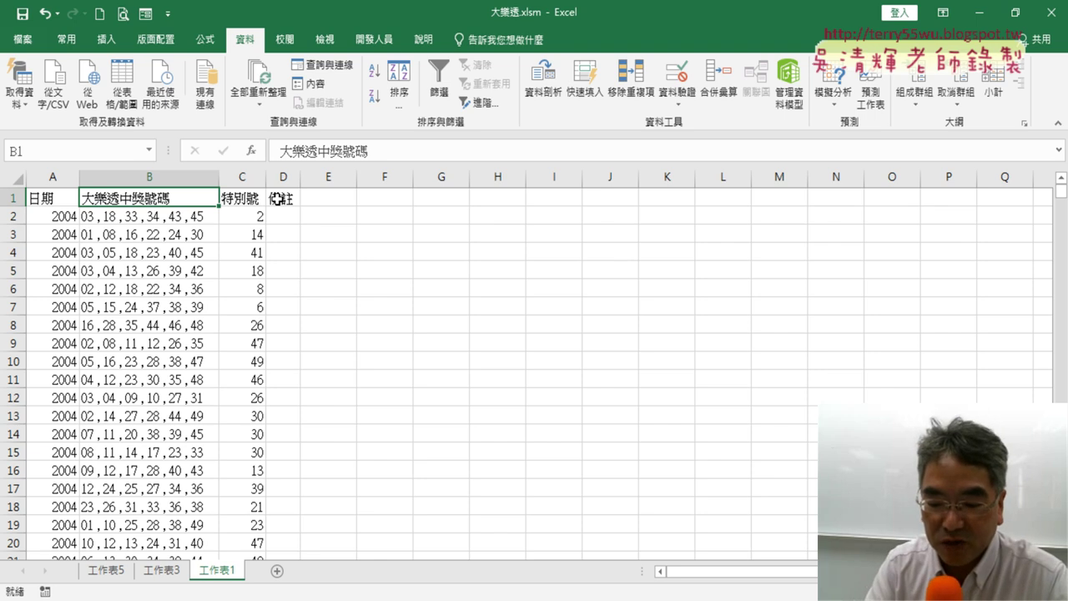
key(ctrl+Down)
key(Down)
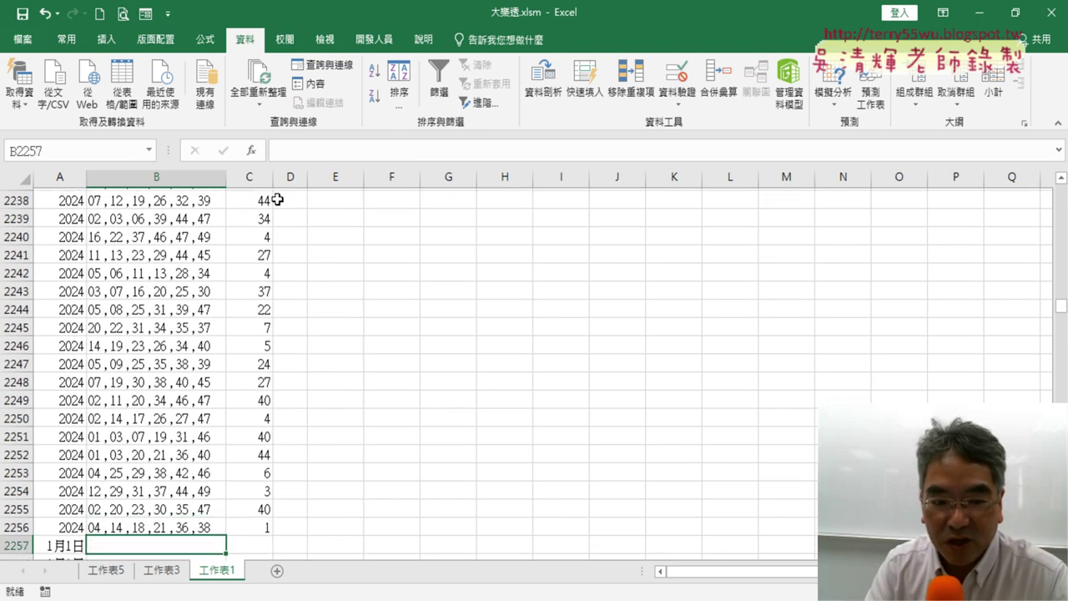
key(Down)
key(Down)
key(Down)
key(Down)
key(Up)
key(Up)
key(Up)
key(Up)
key(Up)
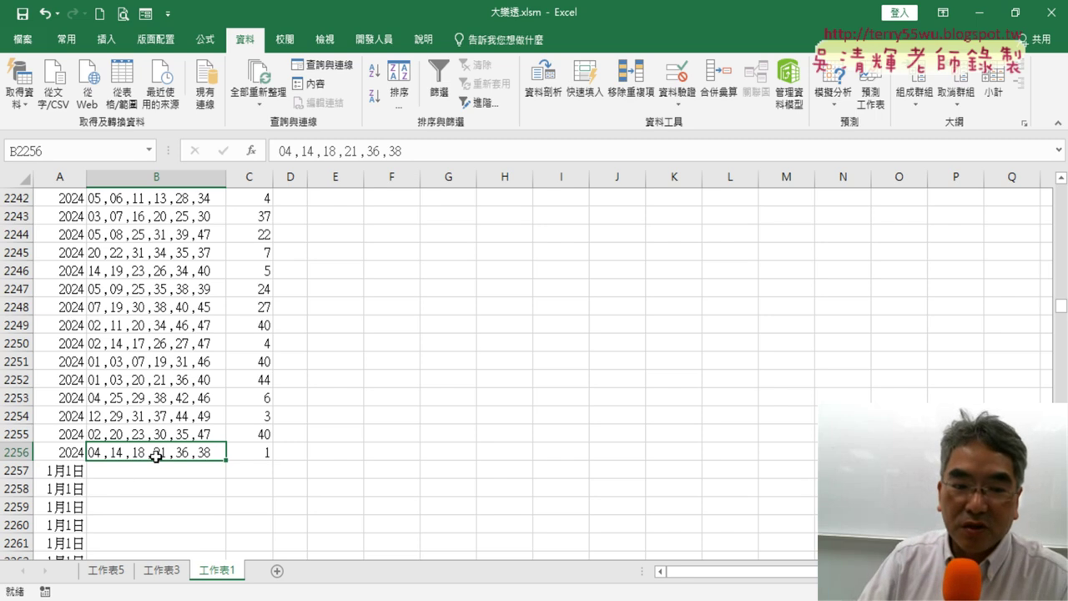
click(155, 473)
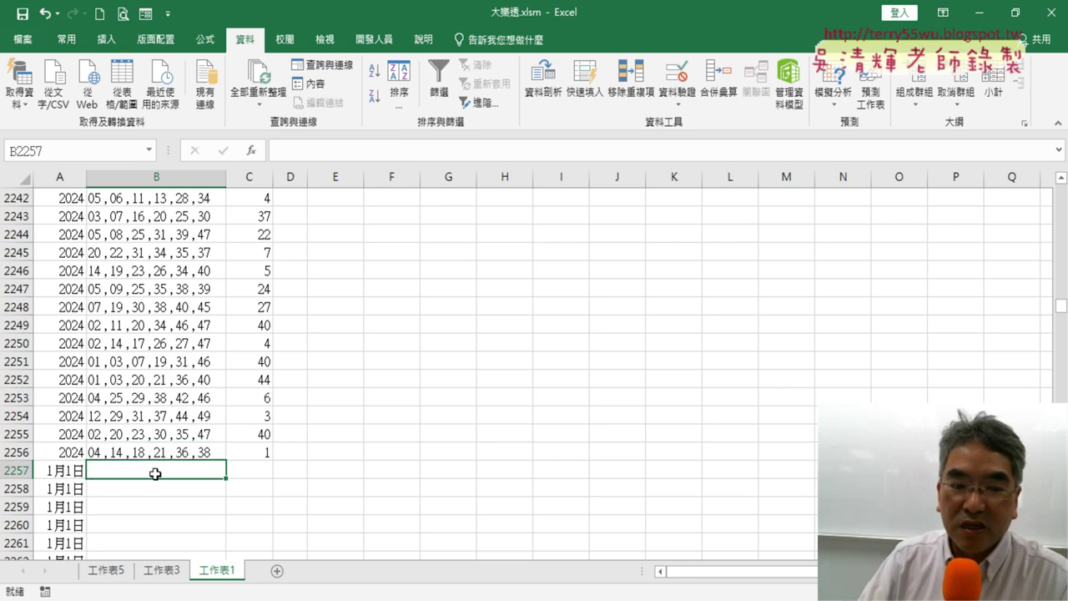
click(17, 470)
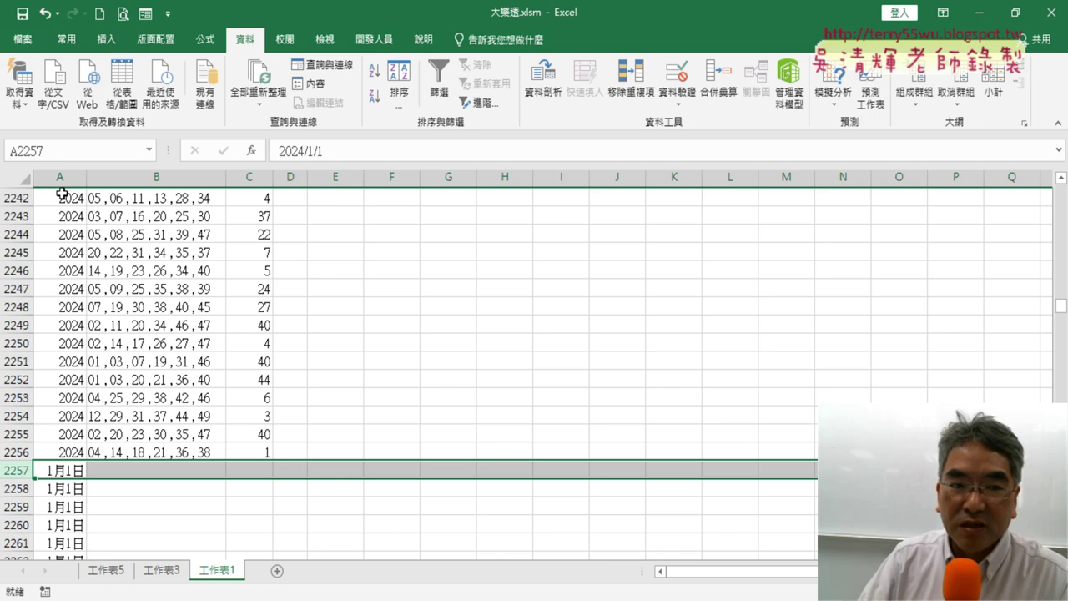
click(63, 469)
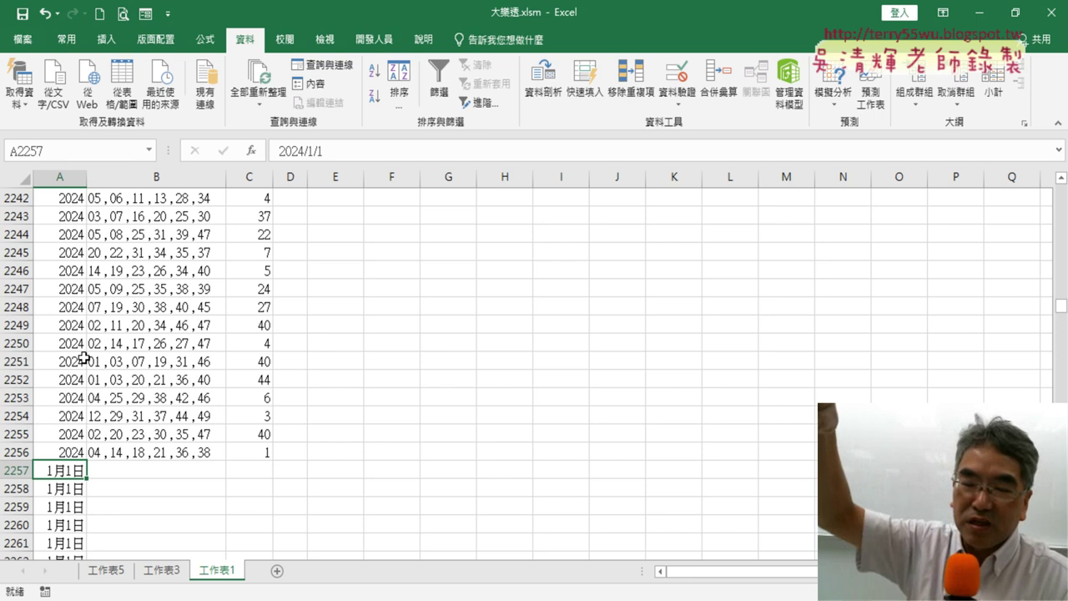
scroll(369, 365, down, 5)
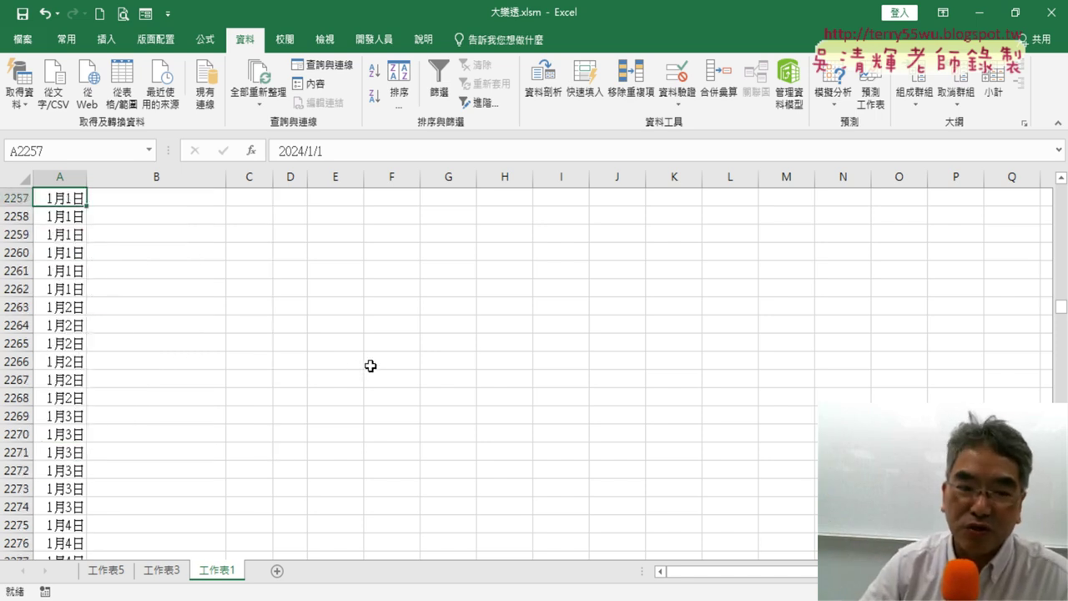
scroll(356, 362, down, 11)
scroll(348, 365, down, 8)
scroll(350, 359, up, 12)
scroll(349, 359, up, 8)
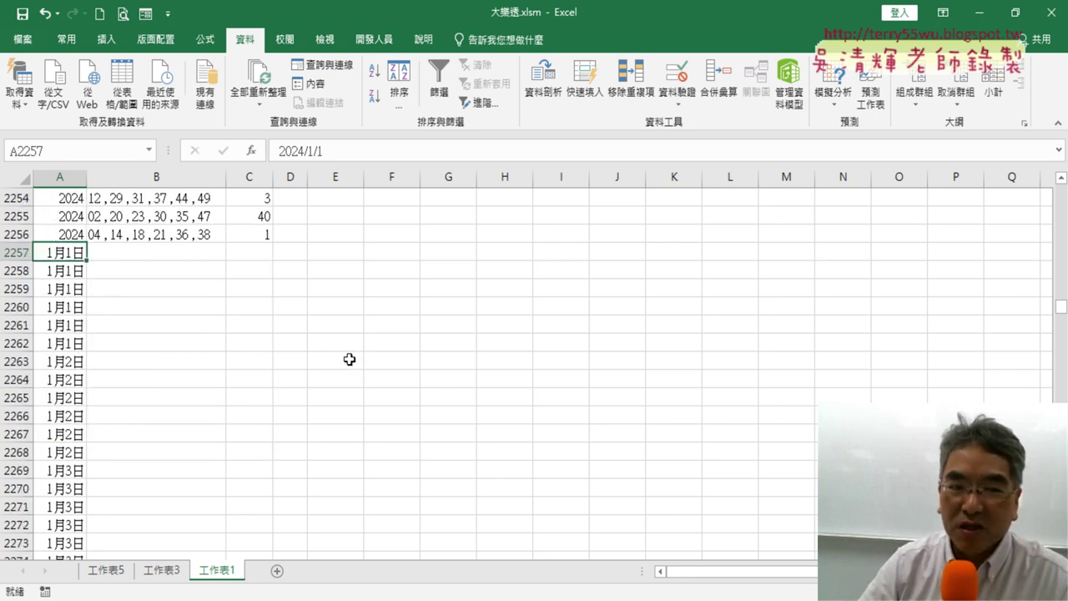
scroll(350, 359, up, 4)
scroll(349, 359, down, 1)
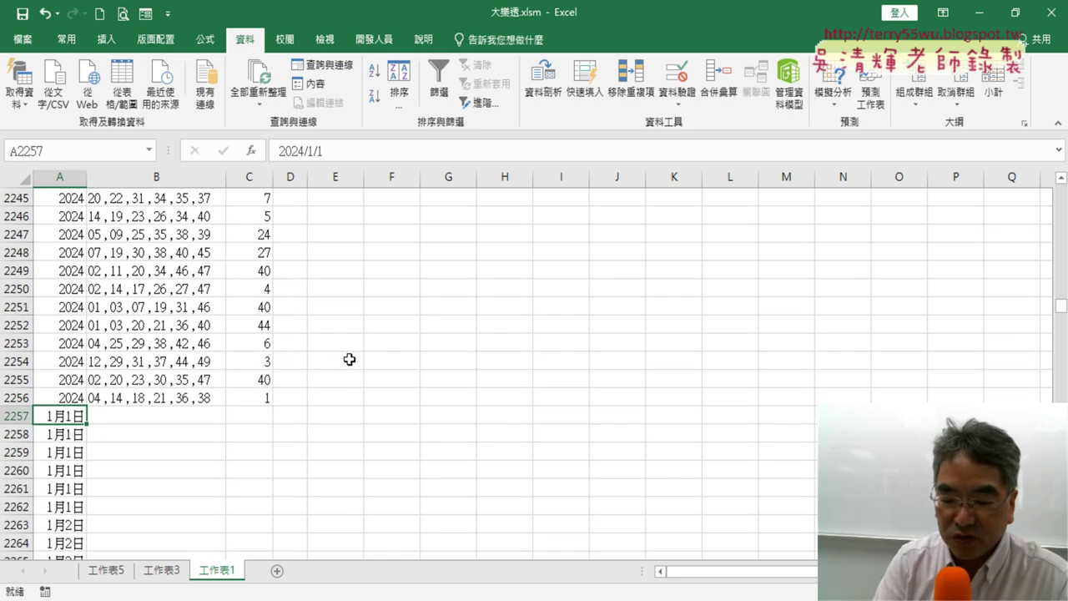
key(ctrl+Down)
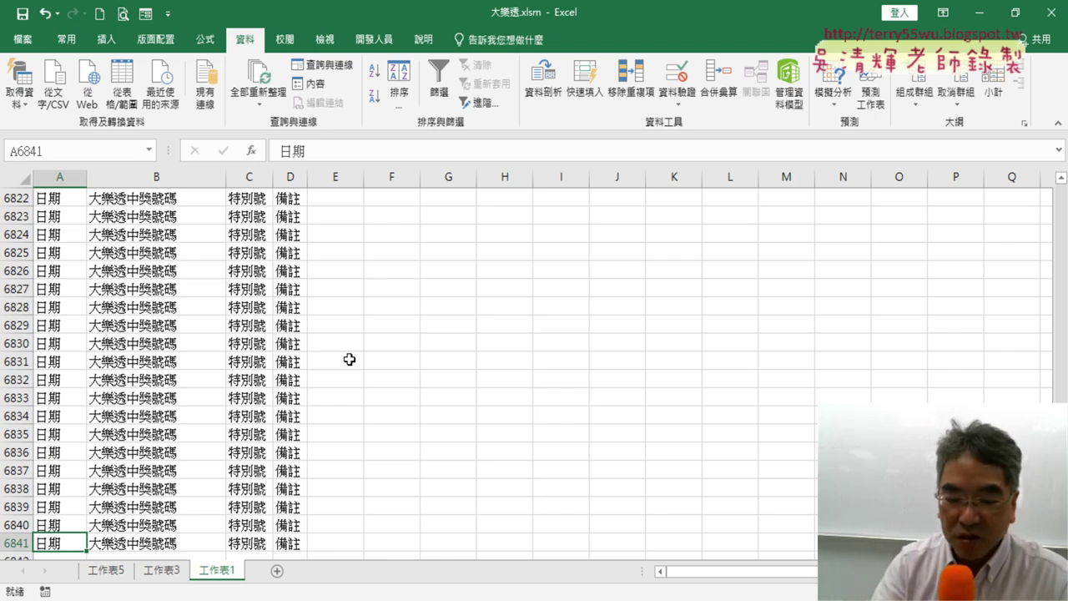
key(Right)
key(ctrl+Up)
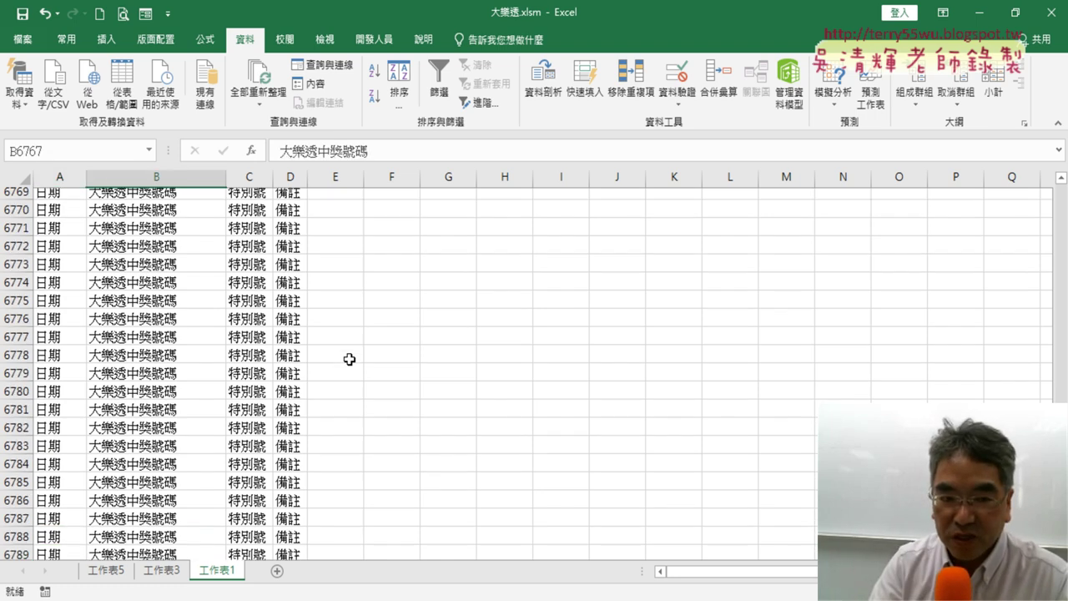
key(ctrl+Up)
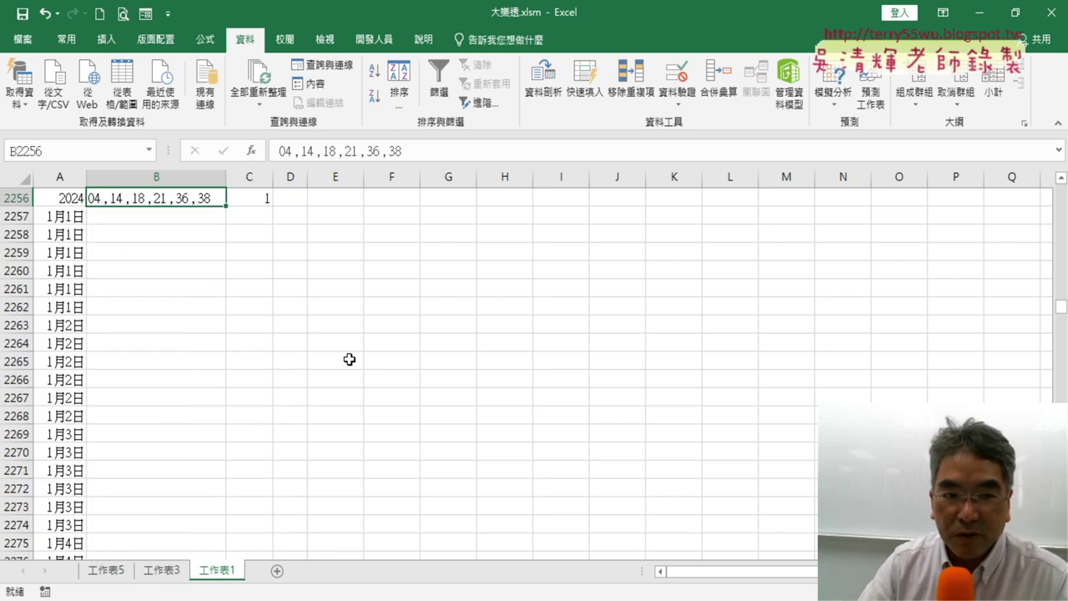
scroll(349, 359, up, 4)
key(ctrl+Up)
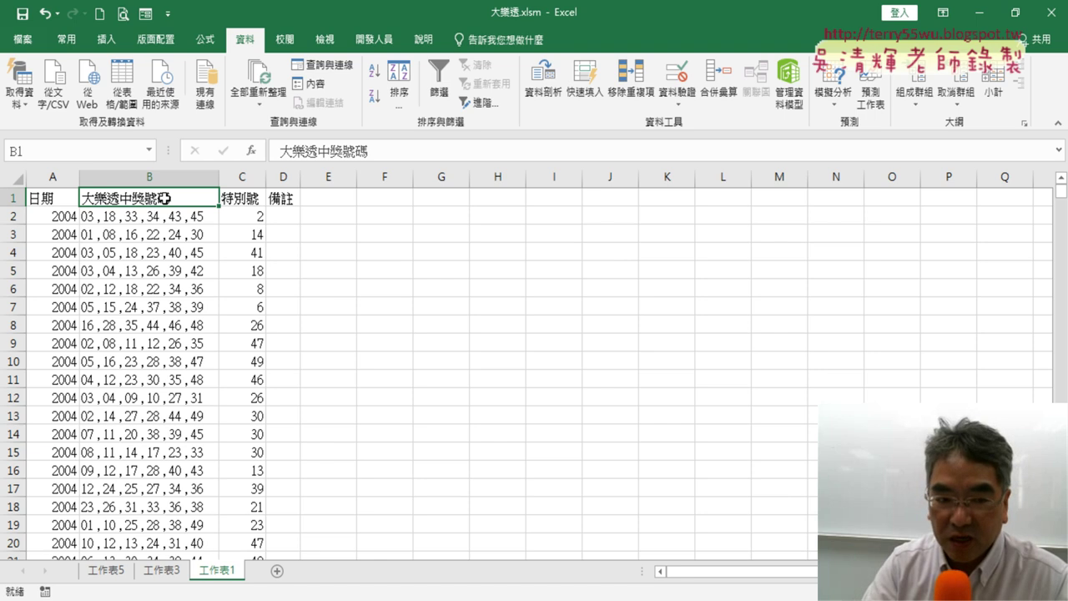
- Inspect the last draw rows near row 2257, undo the sort, and show the 開發人員 tab
key(ctrl+Down)
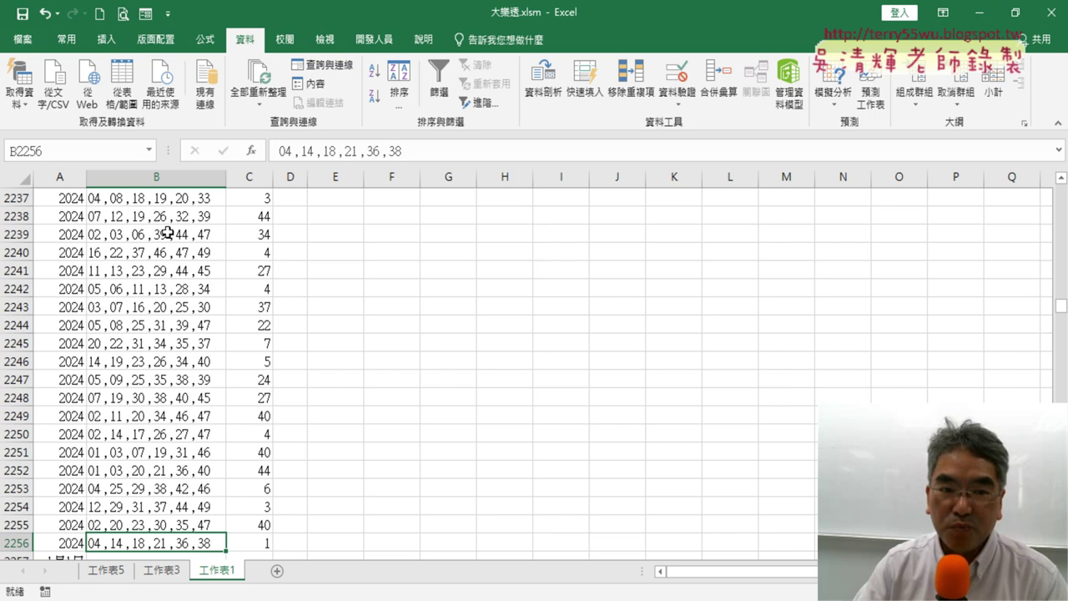
scroll(168, 233, down, 3)
click(171, 398)
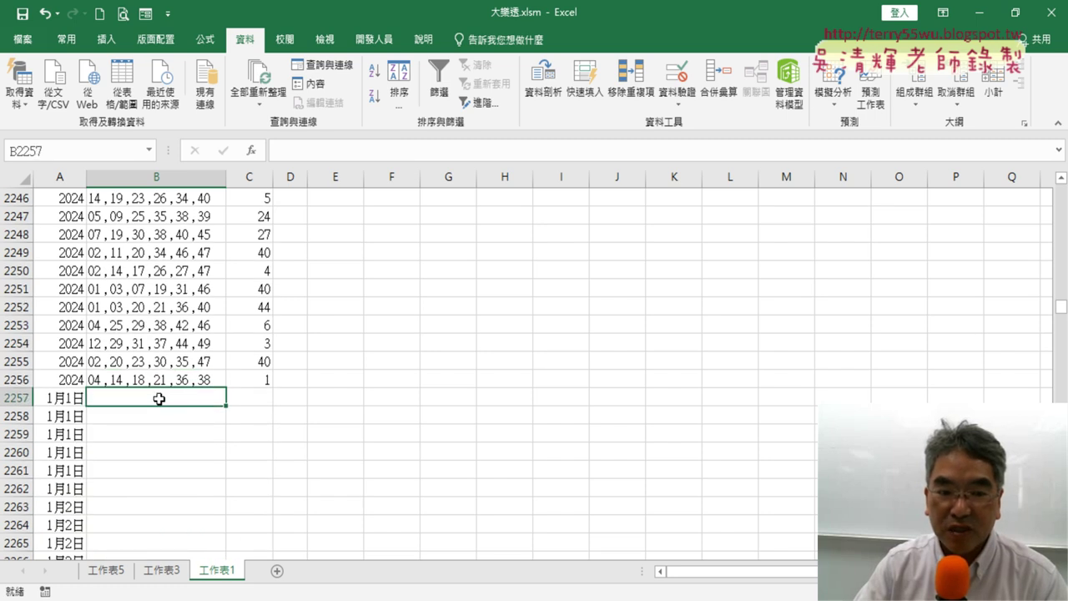
click(7, 398)
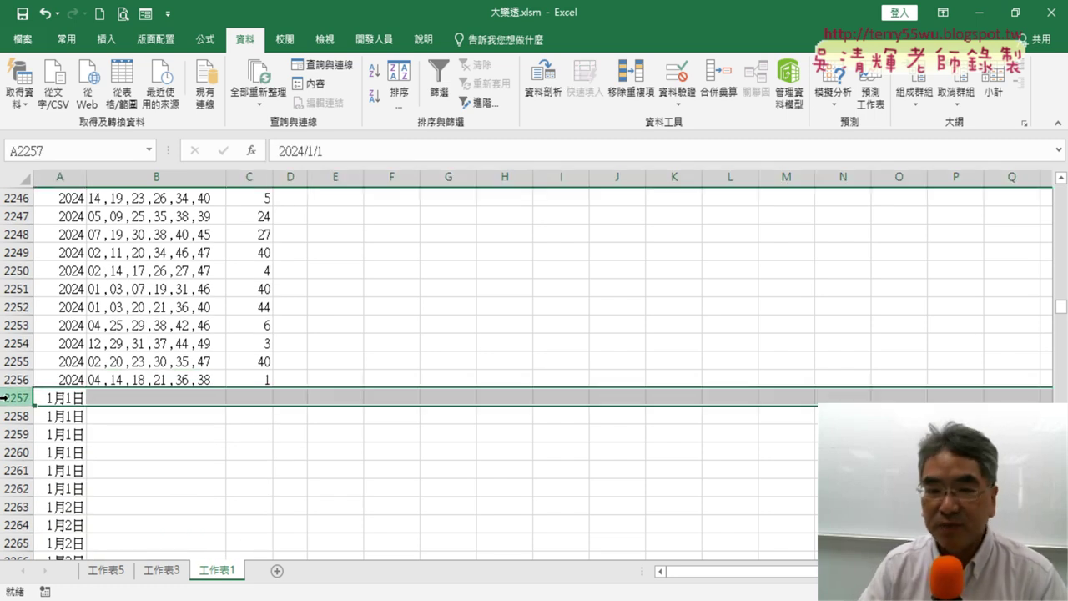
click(67, 200)
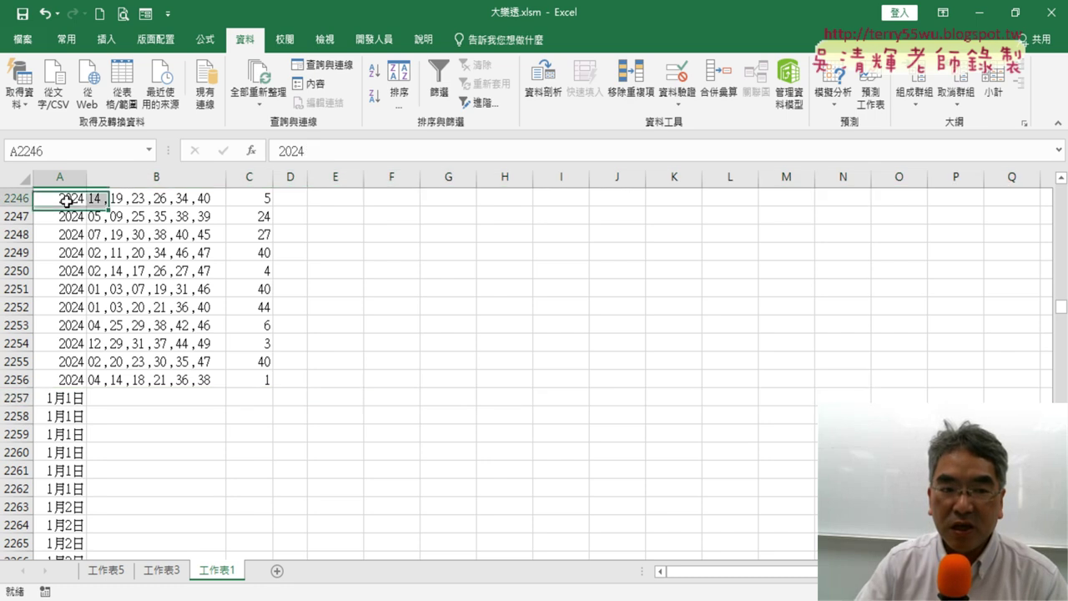
key(ctrl+Home)
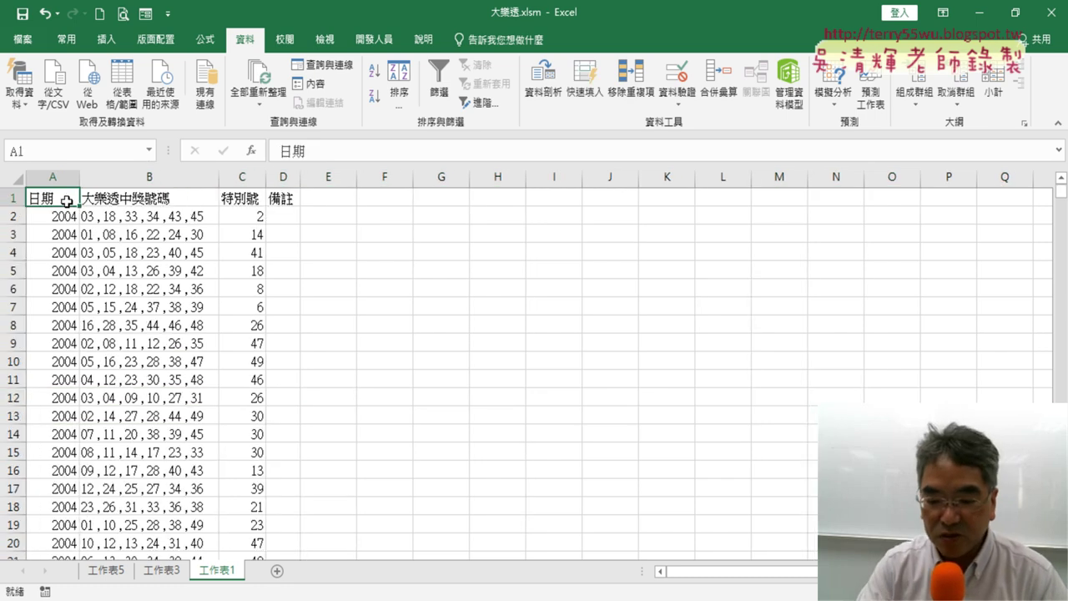
key(ctrl+Down)
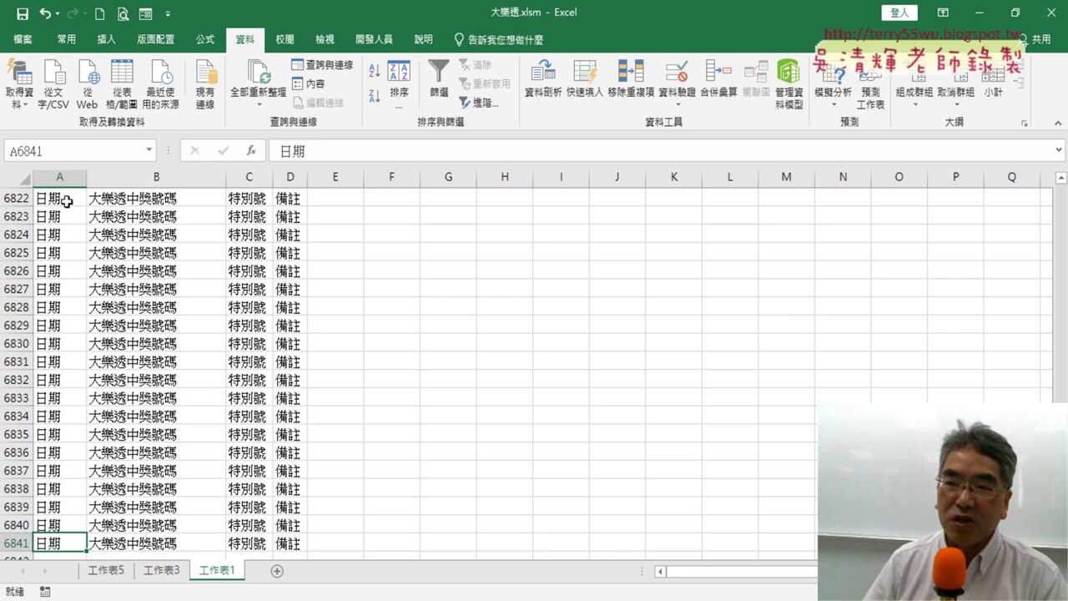
key(ctrl+z)
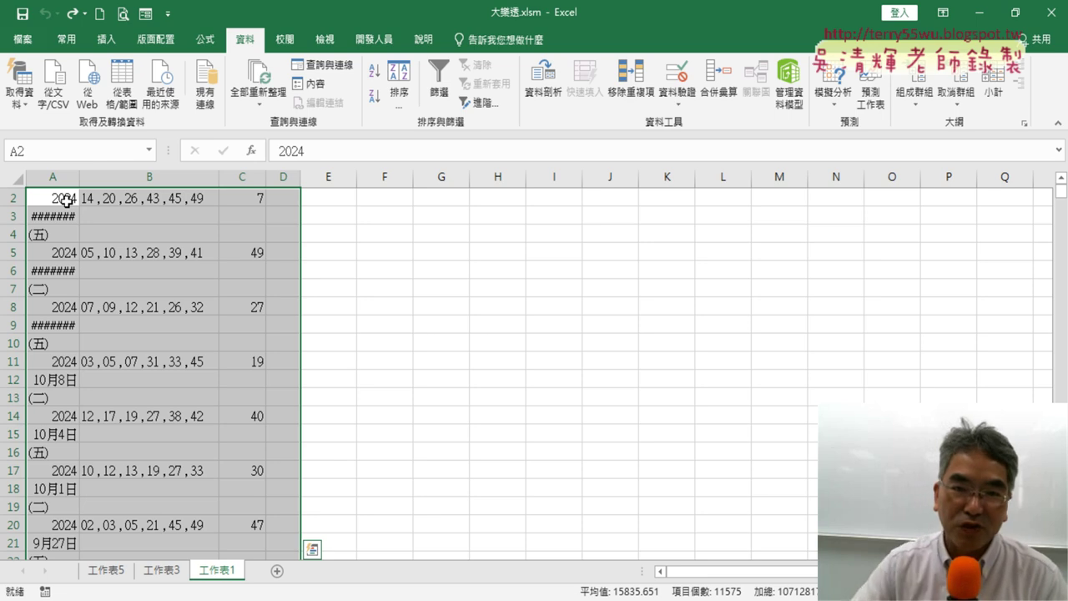
click(373, 40)
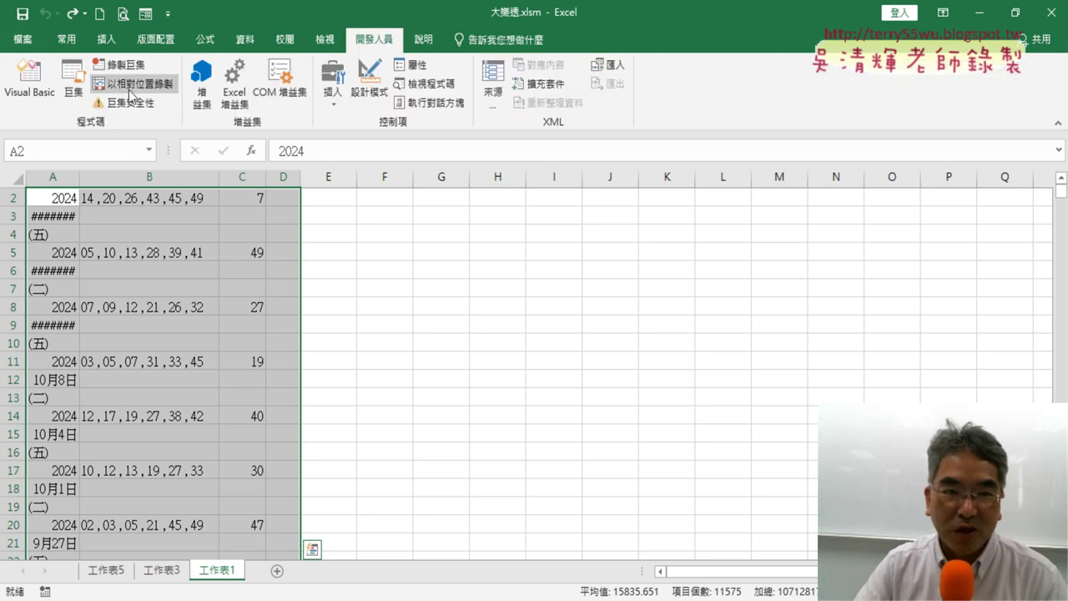
- Scroll Module1 to Sub 刪除不要的列 in the VBA editor, then highlight that procedure in the notes
click(48, 83)
scroll(578, 307, down, 2)
scroll(578, 306, down, 3)
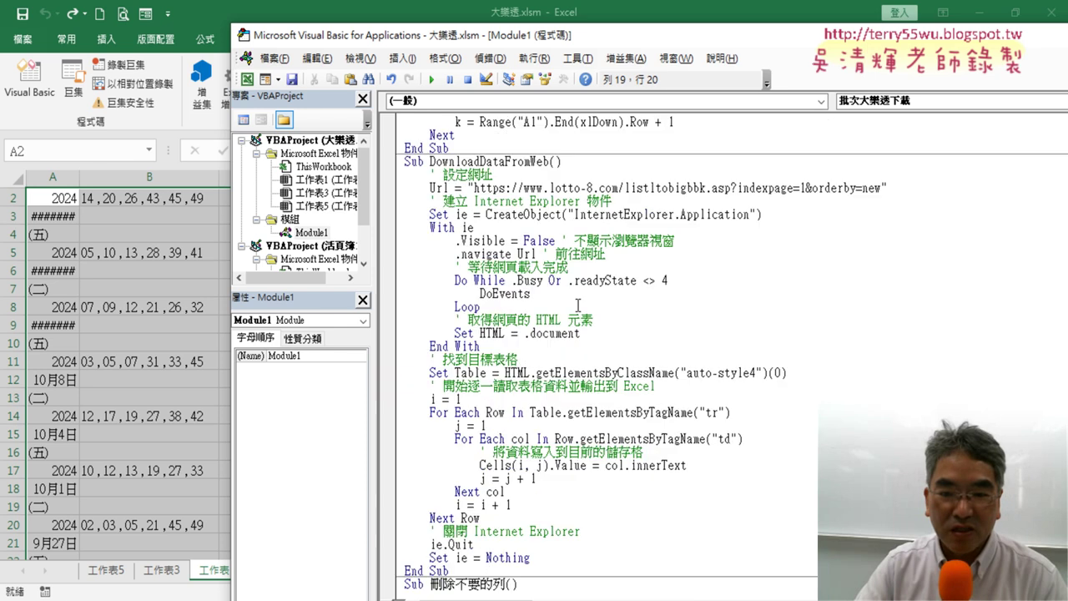
scroll(578, 306, down, 2)
scroll(578, 306, down, 1)
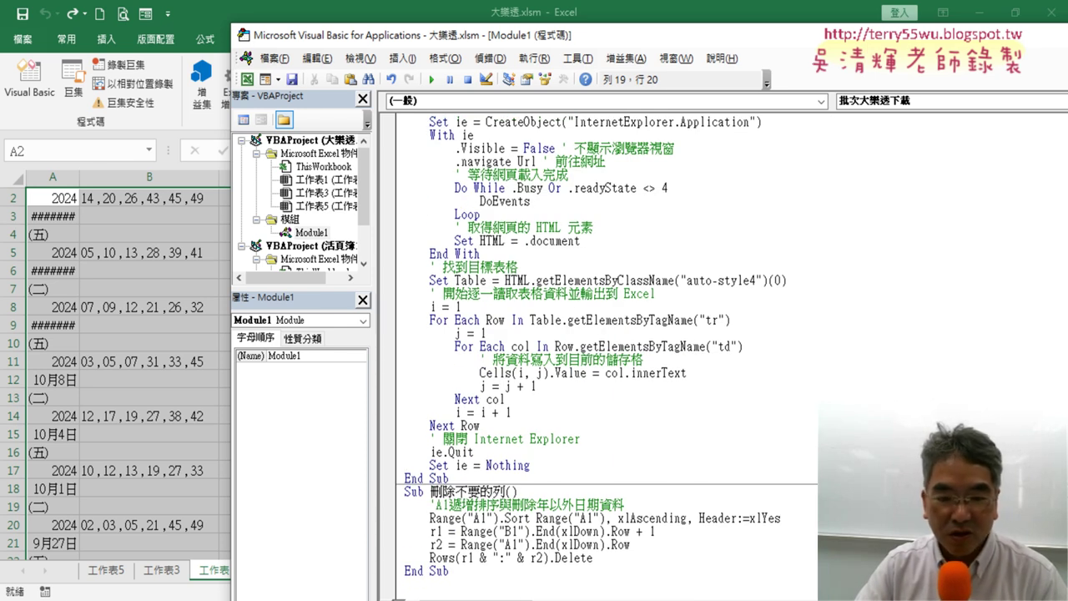
key(alt+Tab)
drag(309, 440, 190, 309)
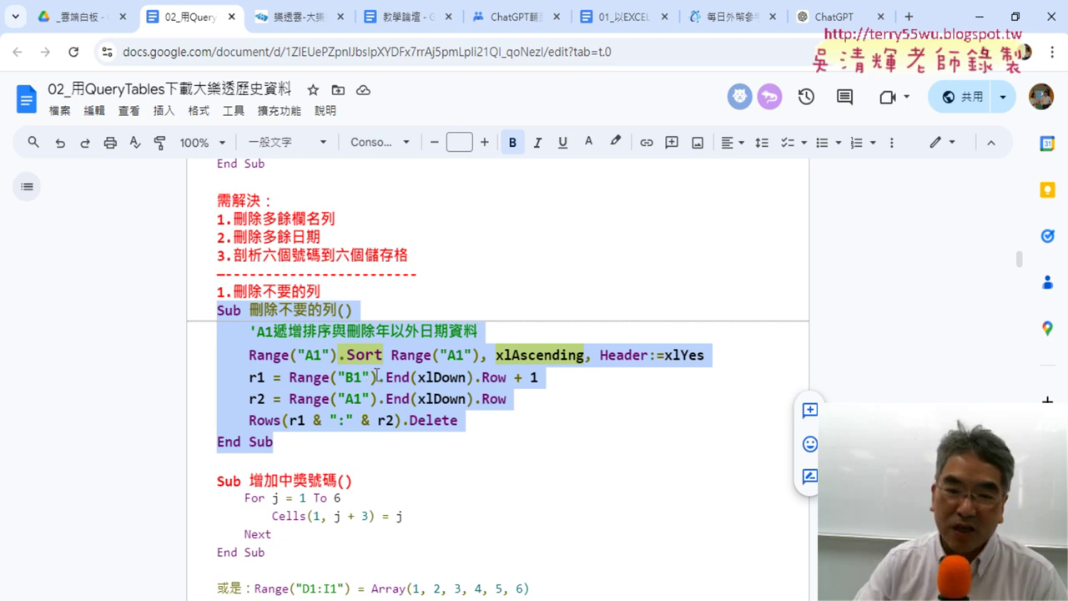
- Highlight Range("A1"), Sort, the key Range("A1") and xlAscending in the notes, then minimize Chrome
click(412, 359)
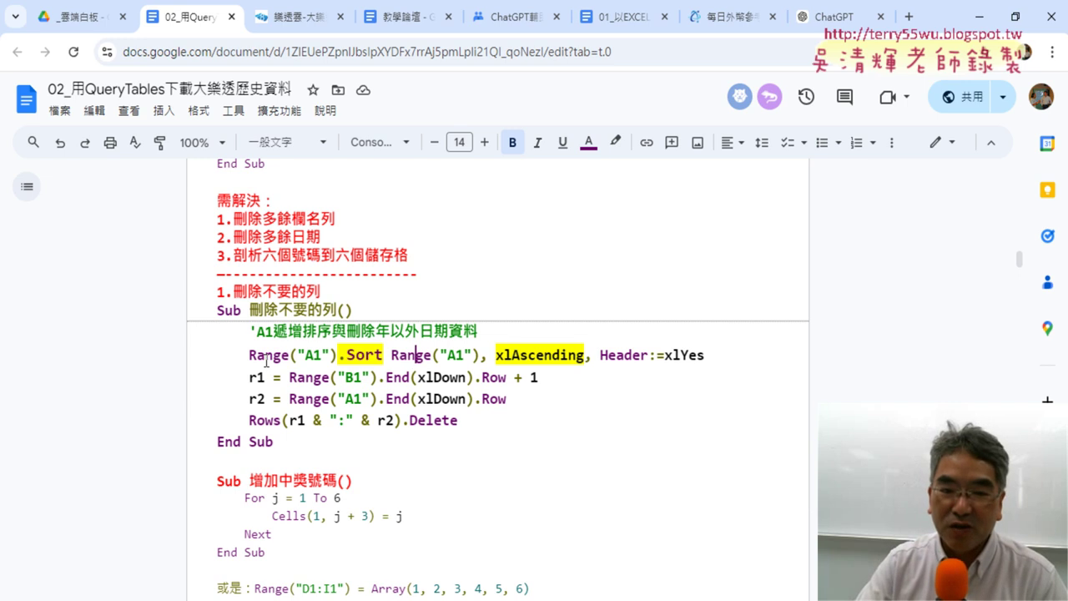
drag(250, 355, 384, 355)
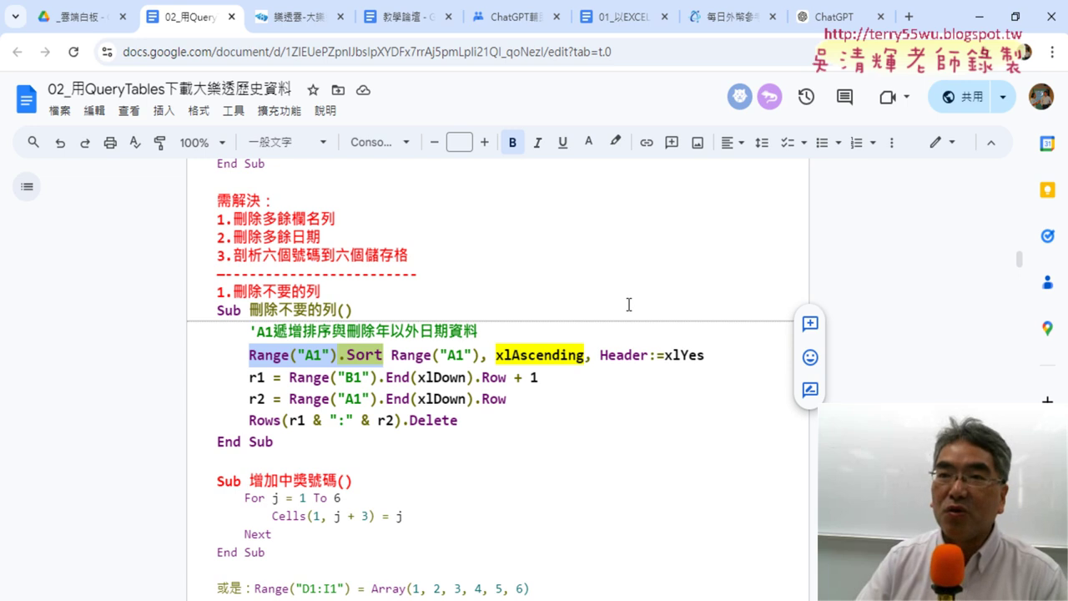
drag(249, 355, 337, 354)
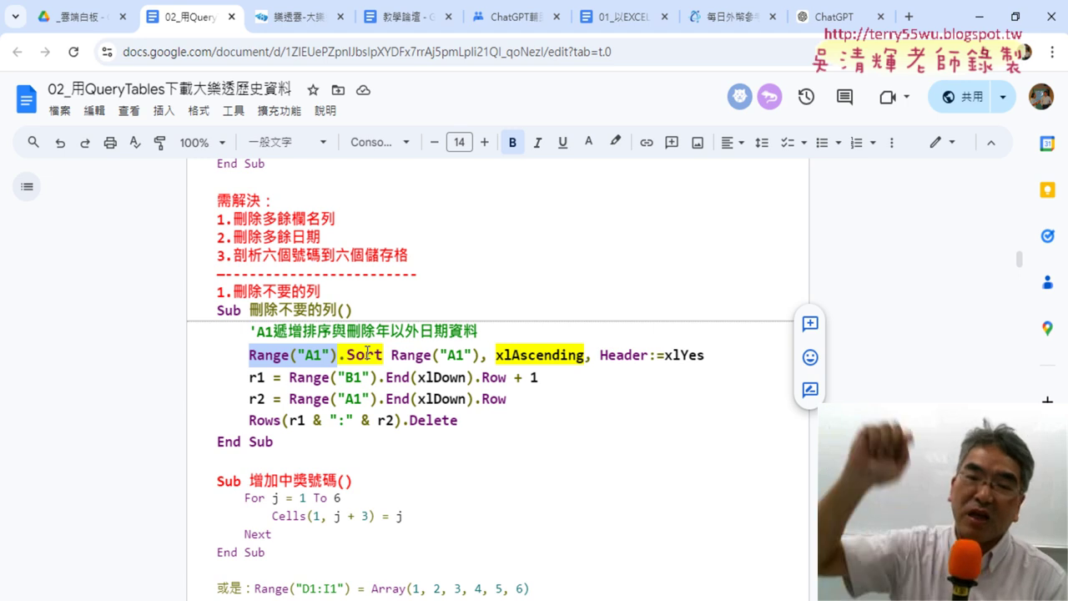
drag(383, 355, 337, 354)
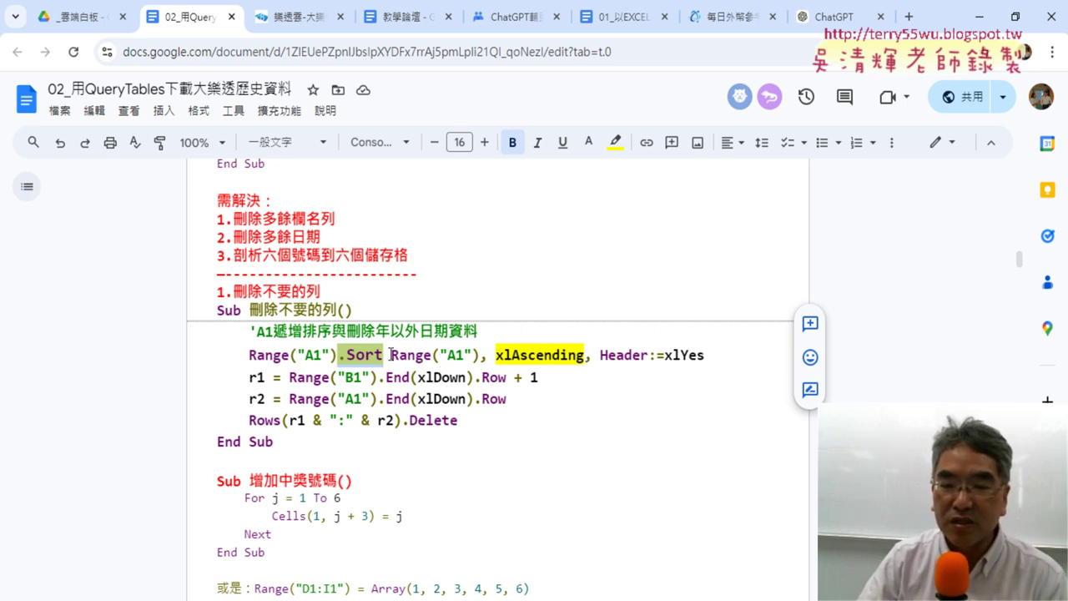
drag(390, 354, 476, 355)
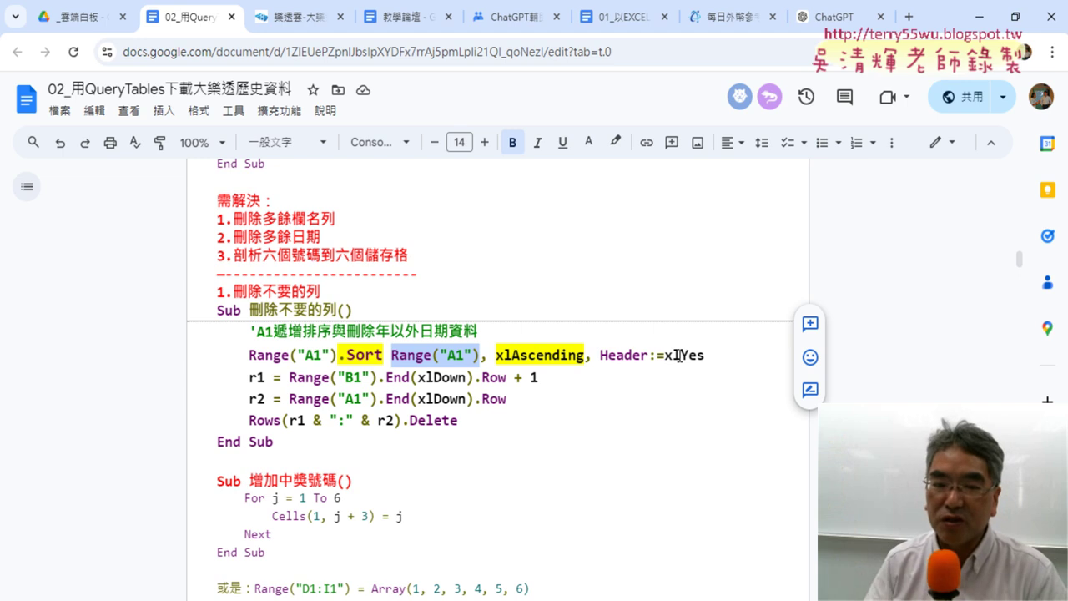
drag(249, 355, 321, 354)
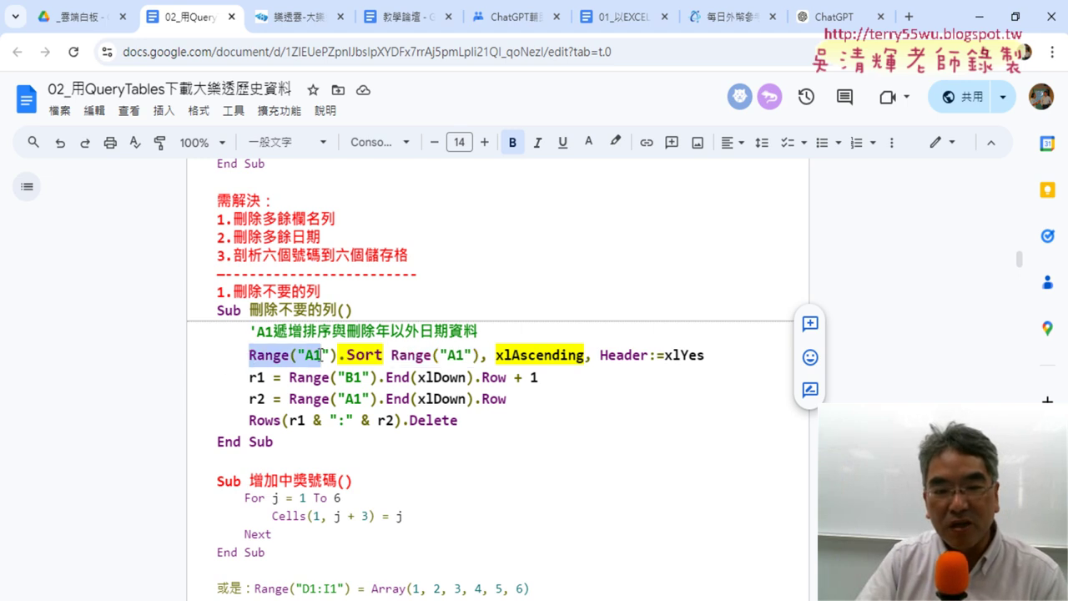
click(455, 355)
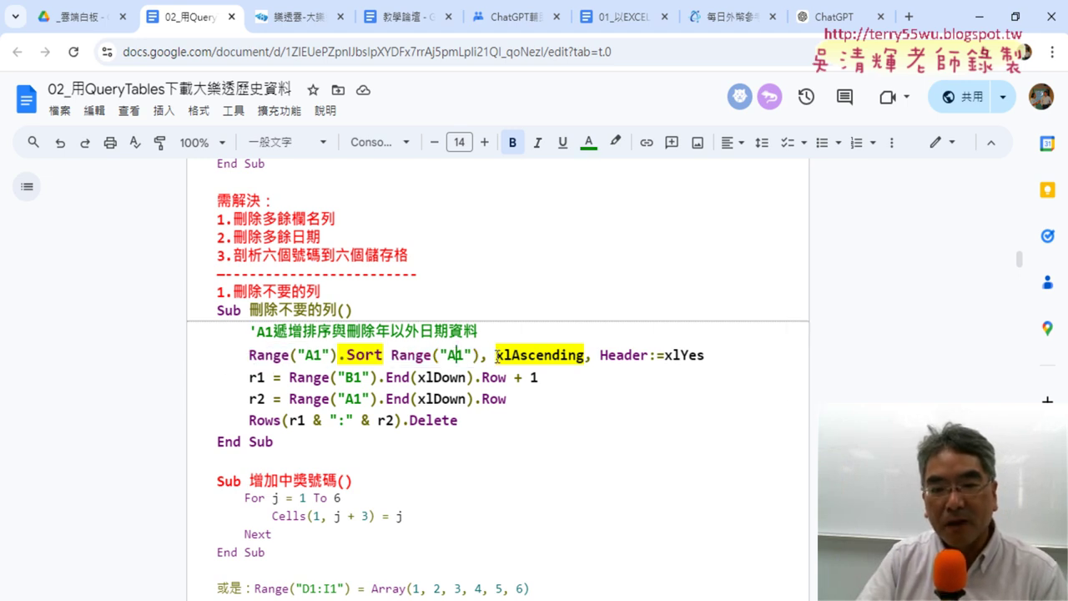
drag(497, 357, 584, 353)
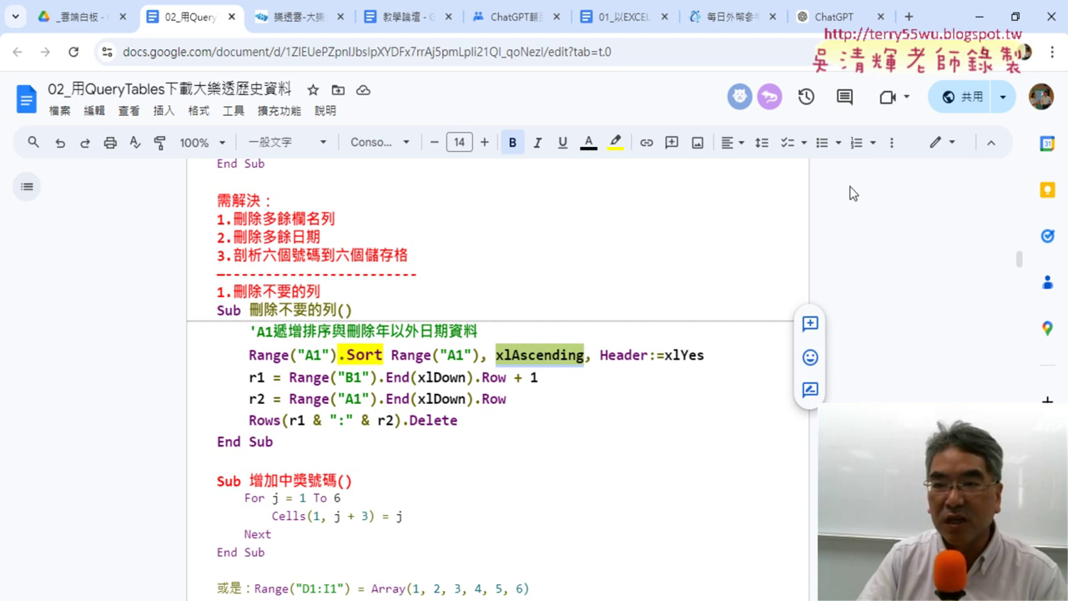
click(980, 17)
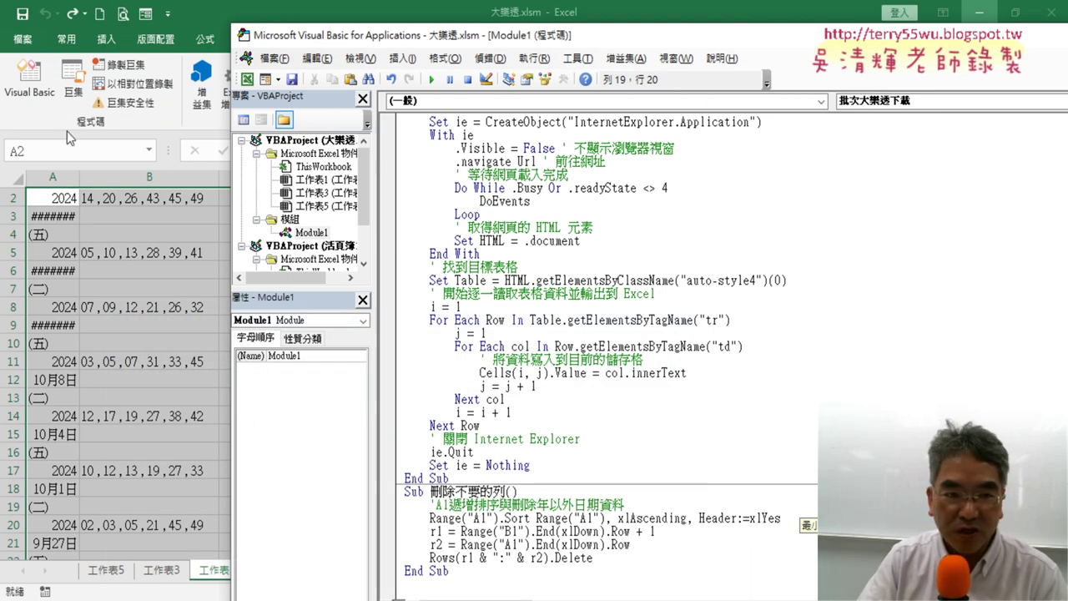
- Delete the old sort arguments and re-enter .Sort after Range("A1") via IntelliSense
click(605, 511)
key(F5)
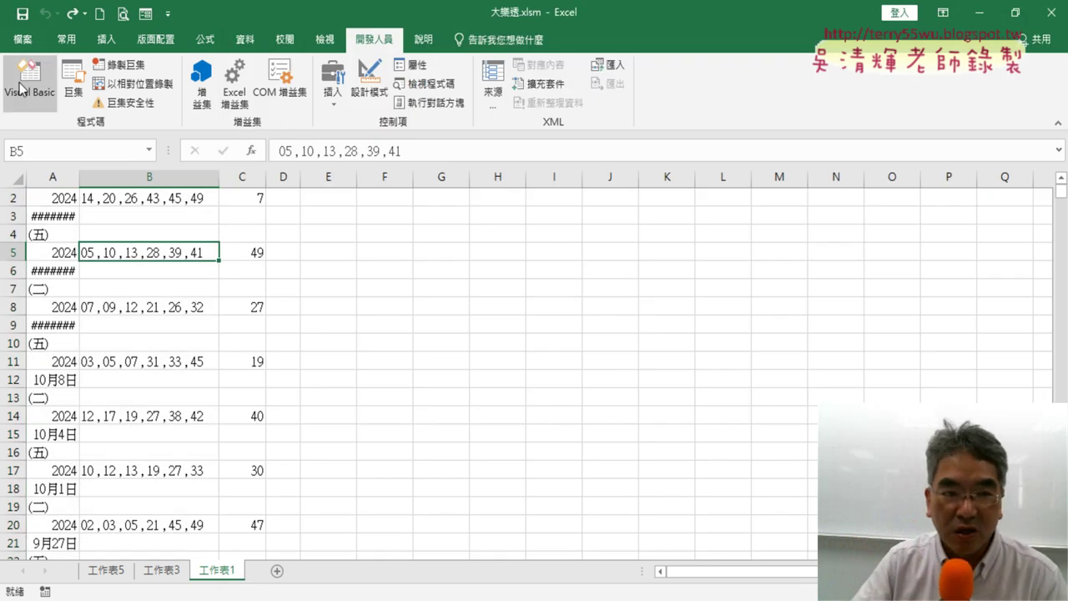
click(29, 79)
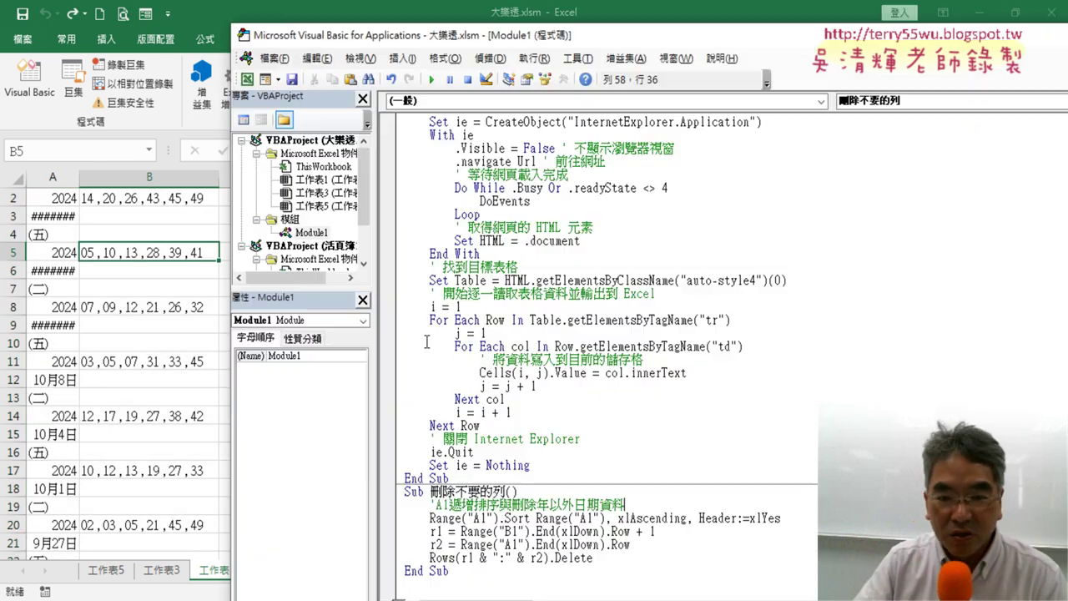
drag(498, 520, 787, 518)
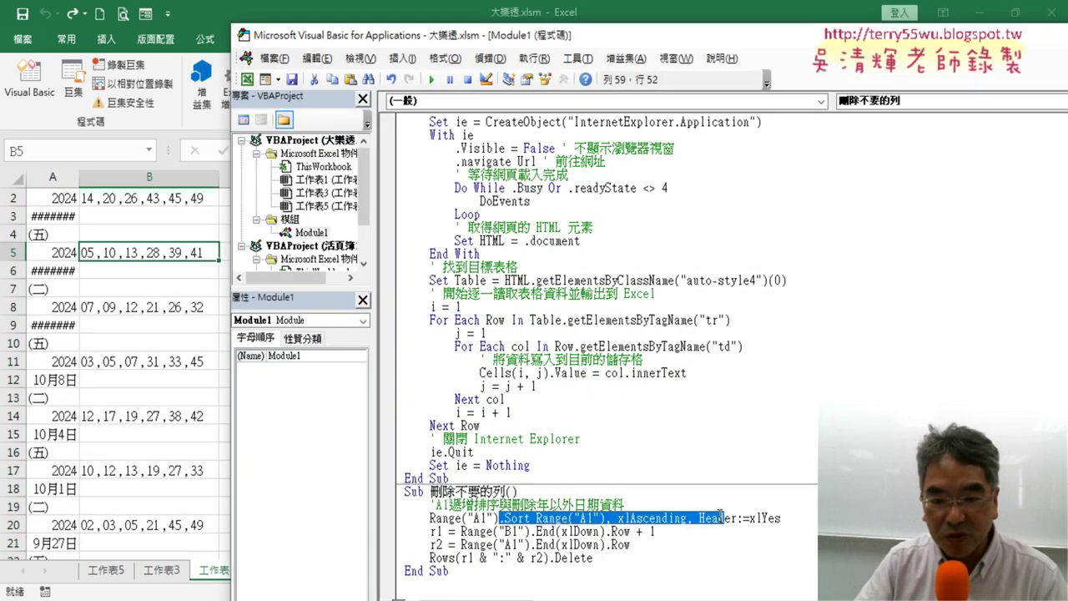
key(Delete)
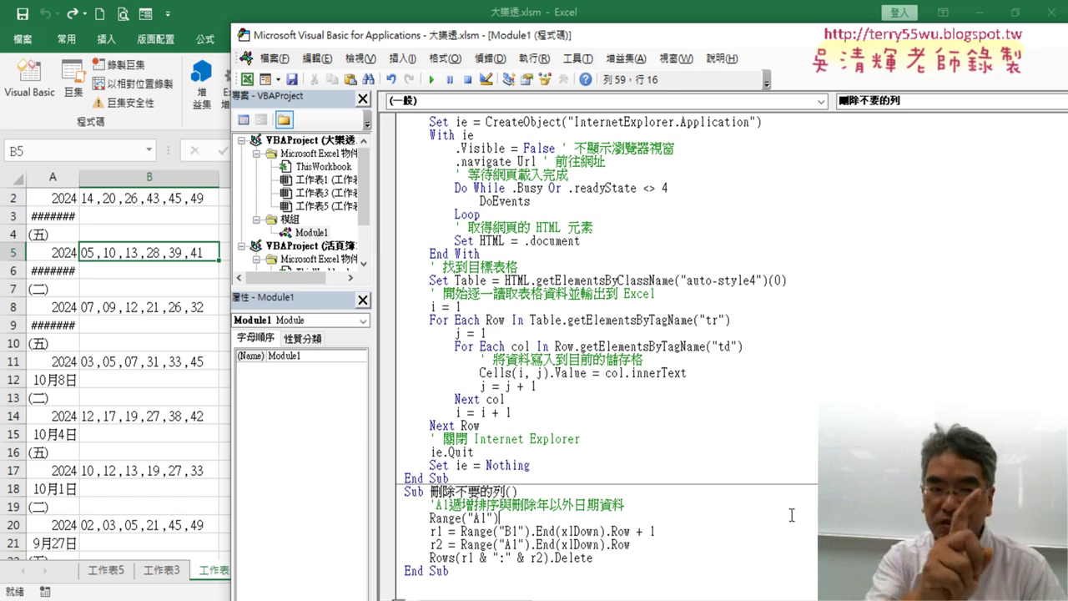
text(.)
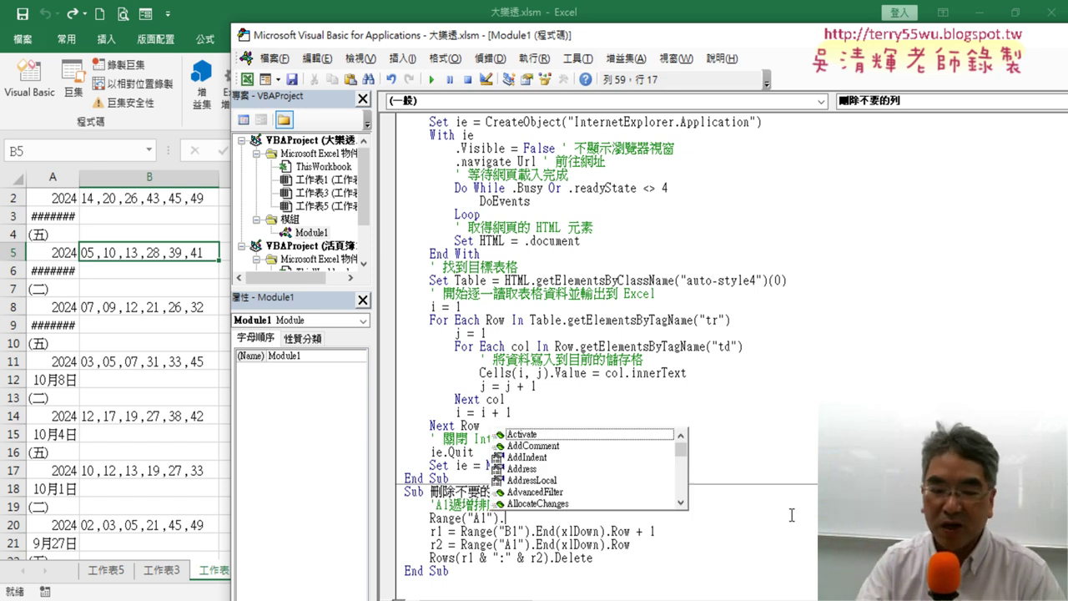
text(so)
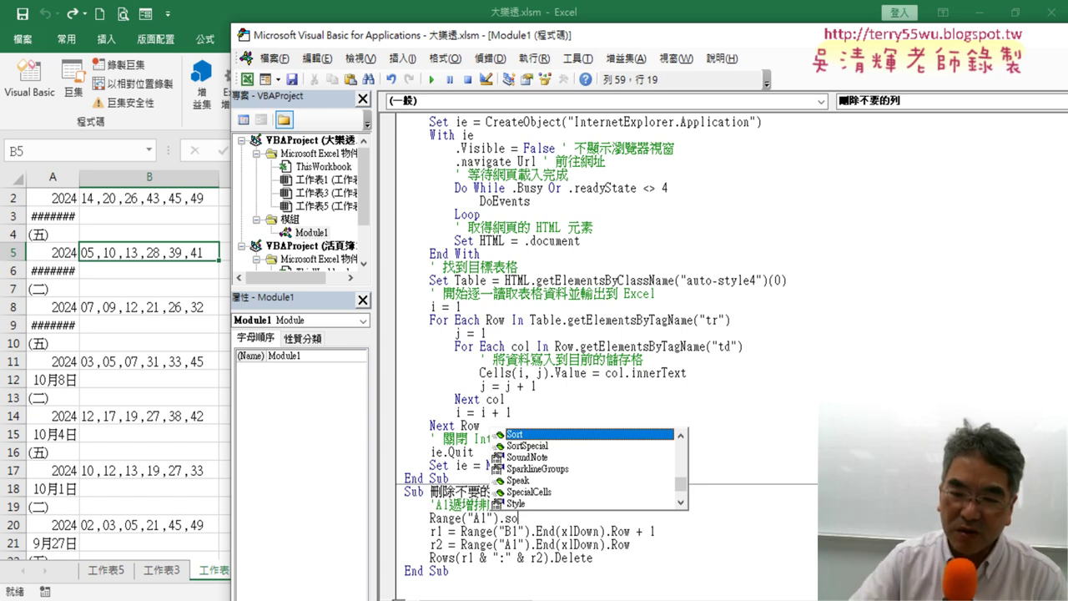
double_click(599, 434)
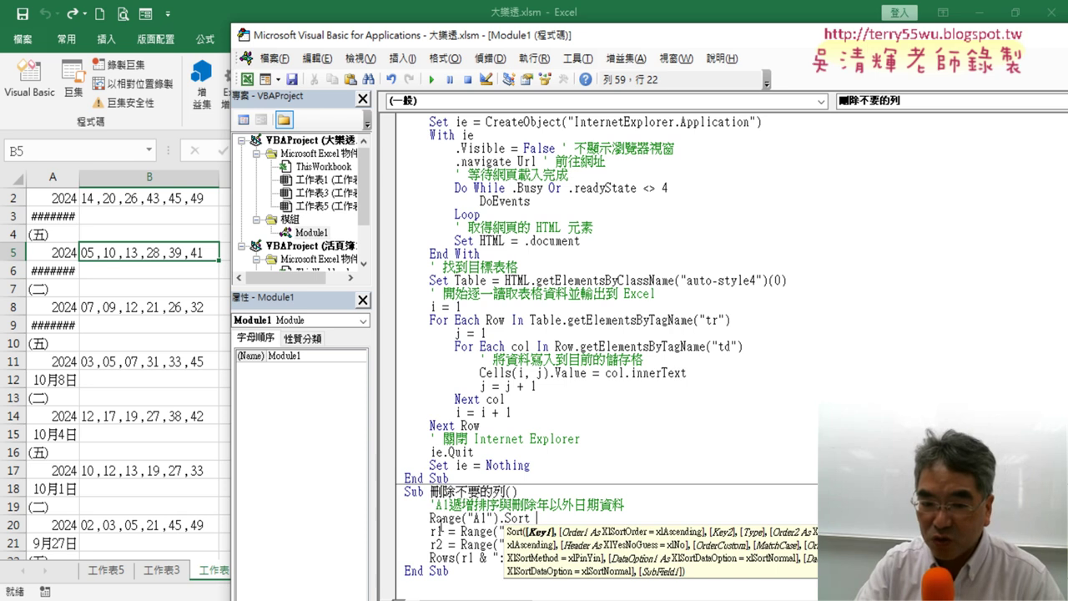
- Copy Range("A1") and paste it after Sort as the sort key
drag(429, 519, 505, 518)
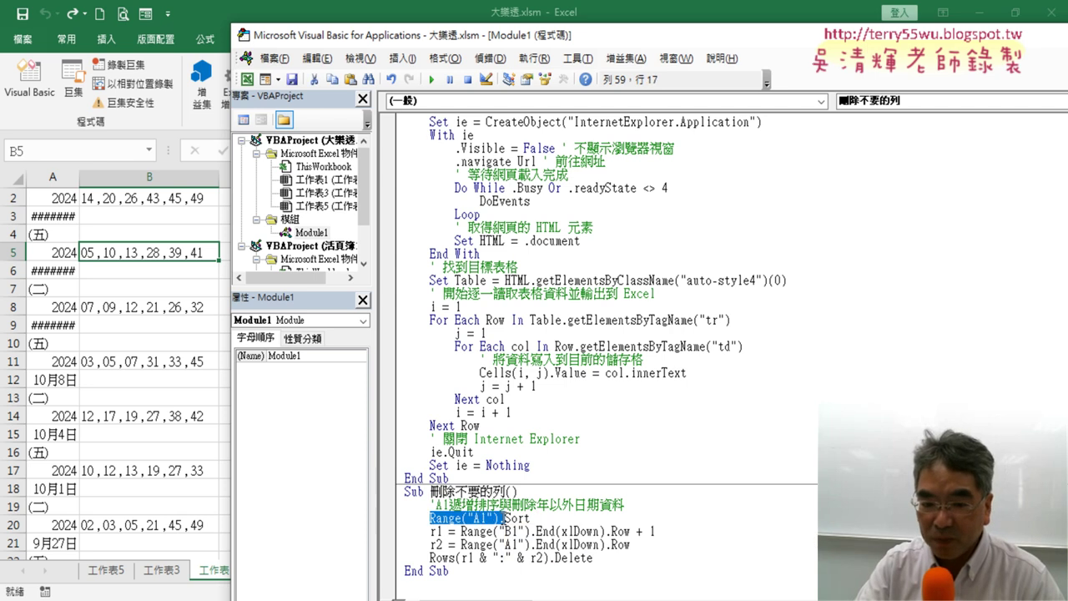
key(ctrl+c)
click(538, 519)
key(ctrl+v)
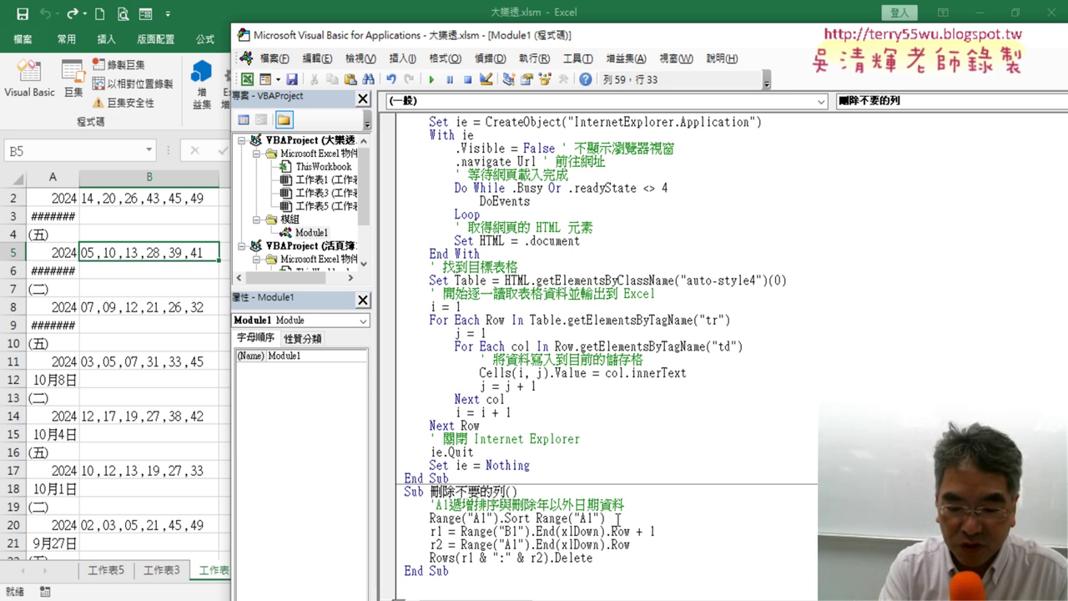
- Append the xlAscending and Header:=xlYes arguments to the sort line using IntelliSense
text(,)
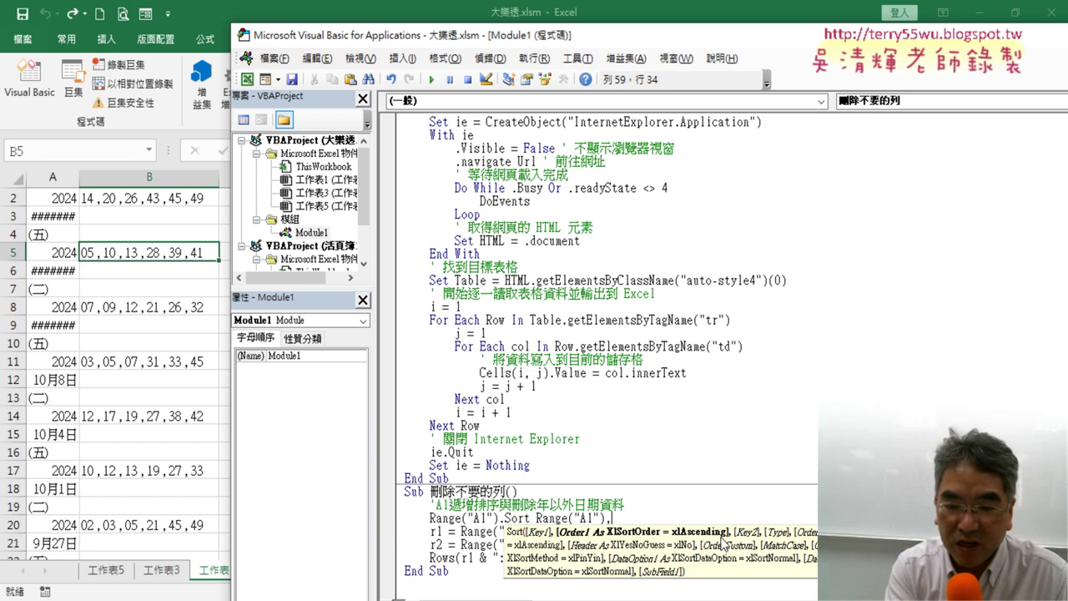
text(x)
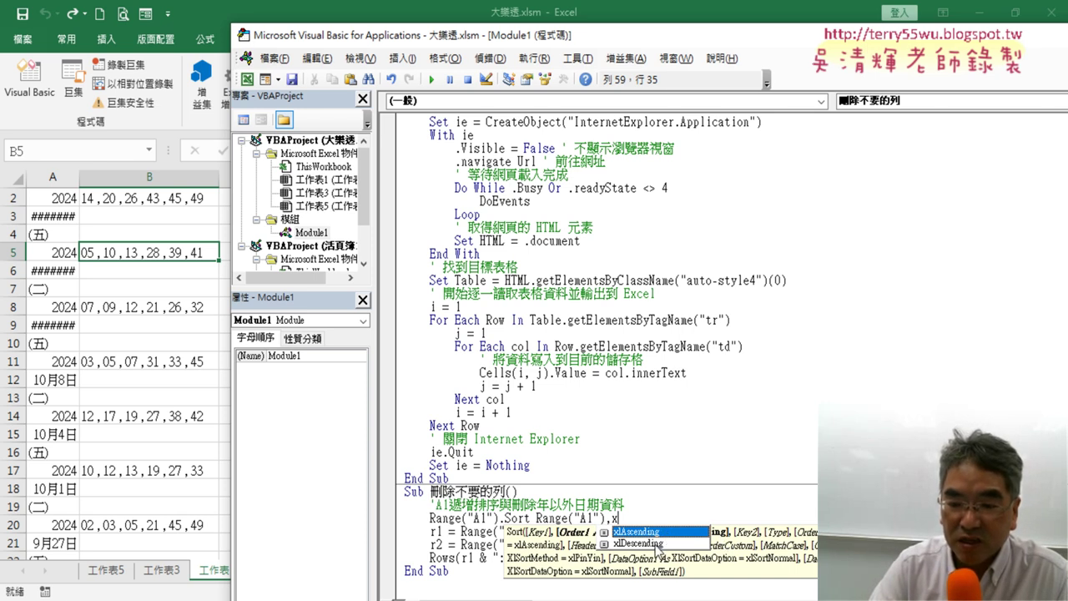
key(Tab)
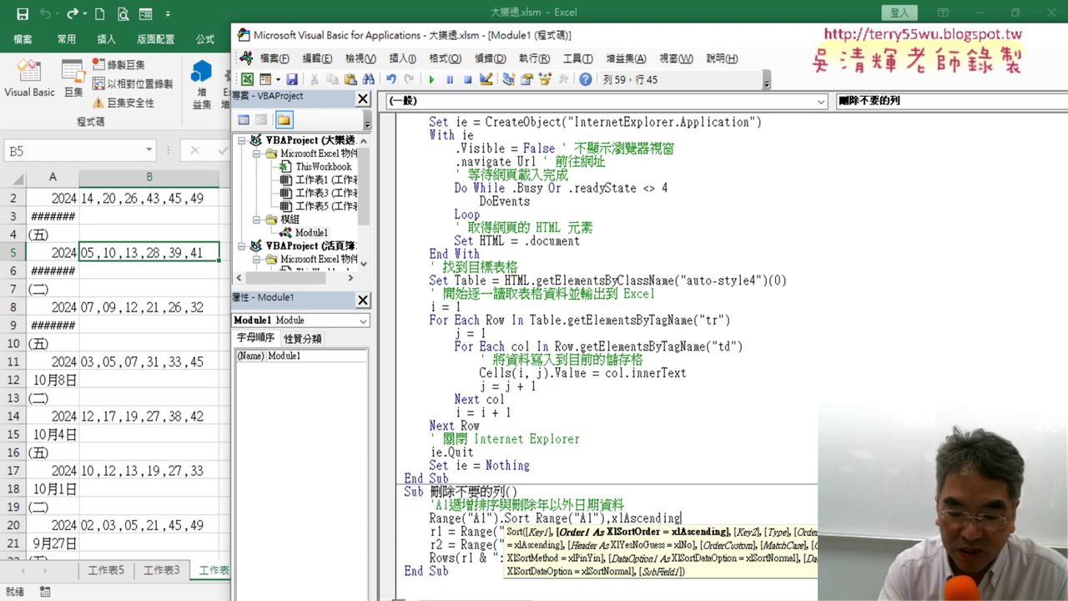
text(,)
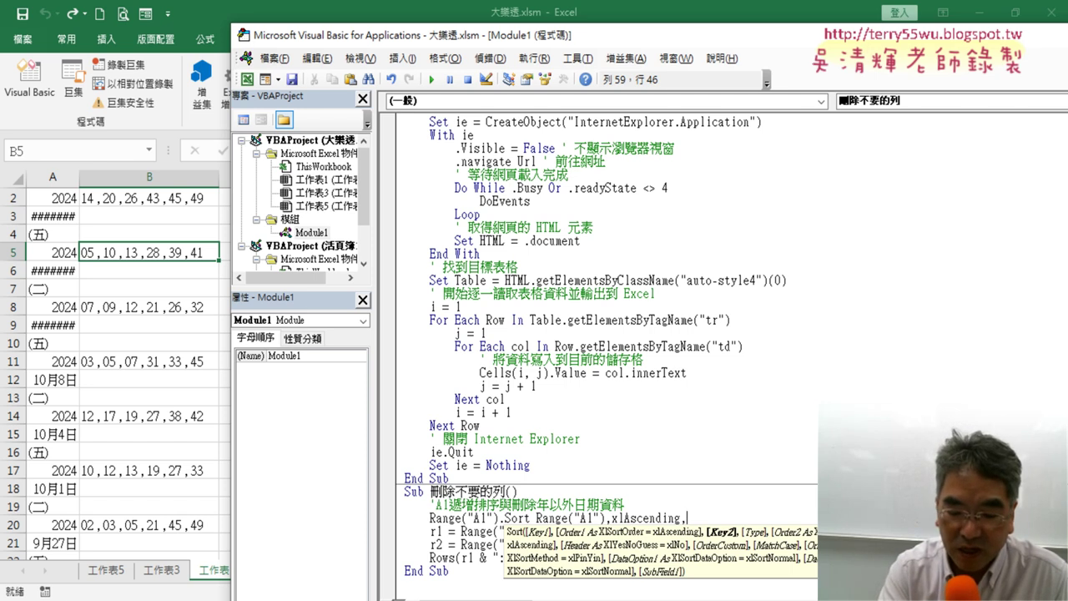
text(Header)
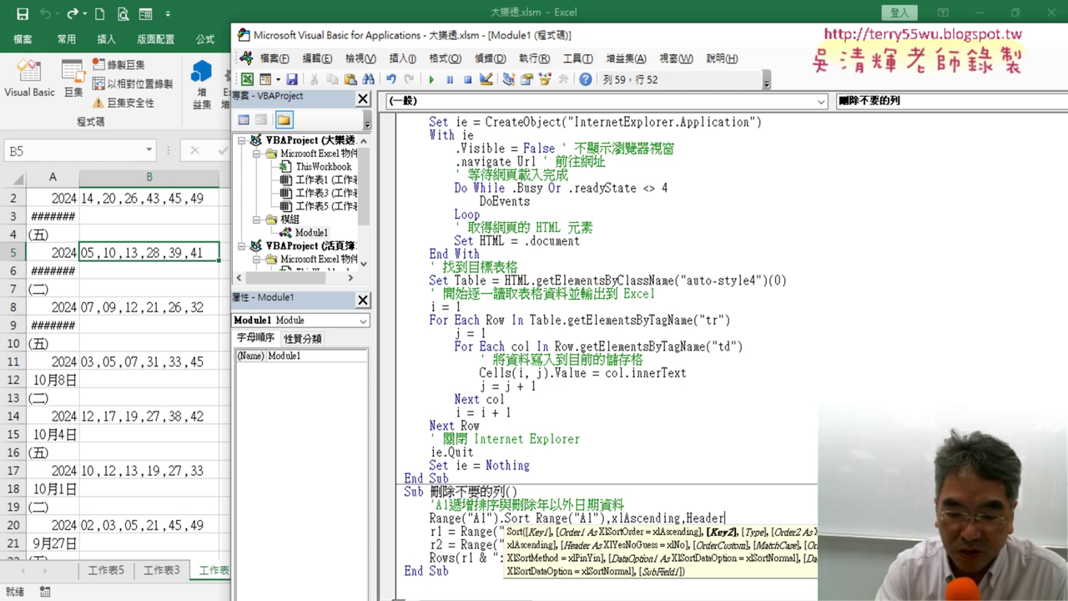
text(:=)
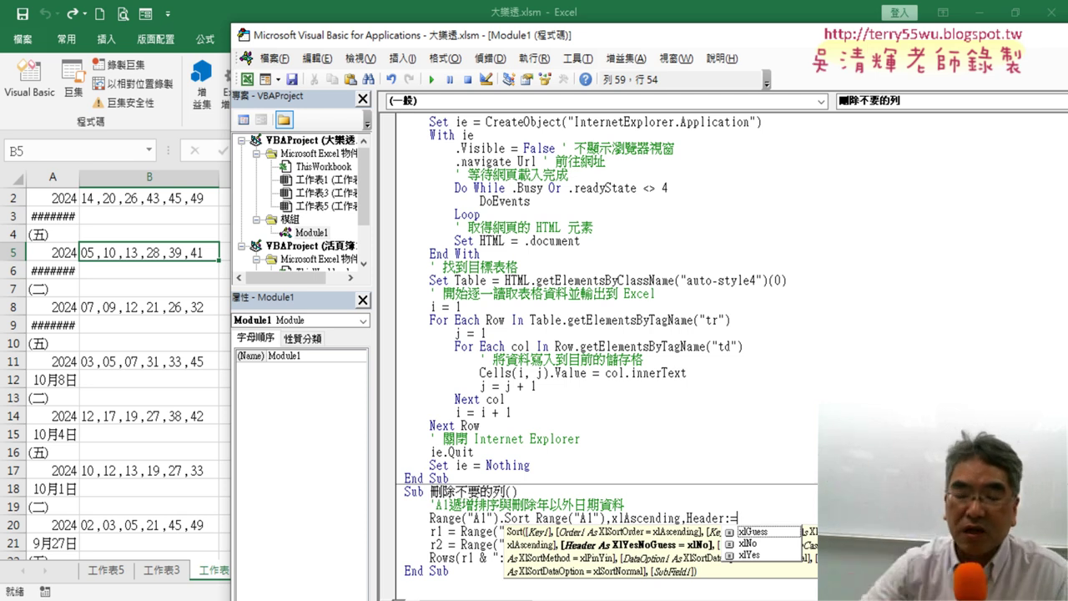
key(BackSpace)
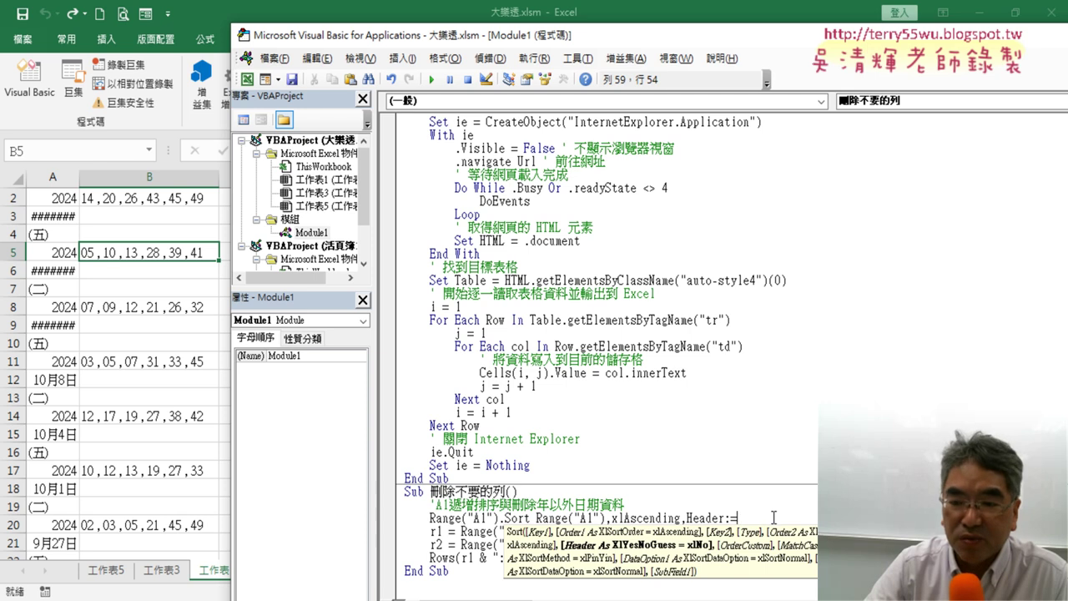
key(BackSpace)
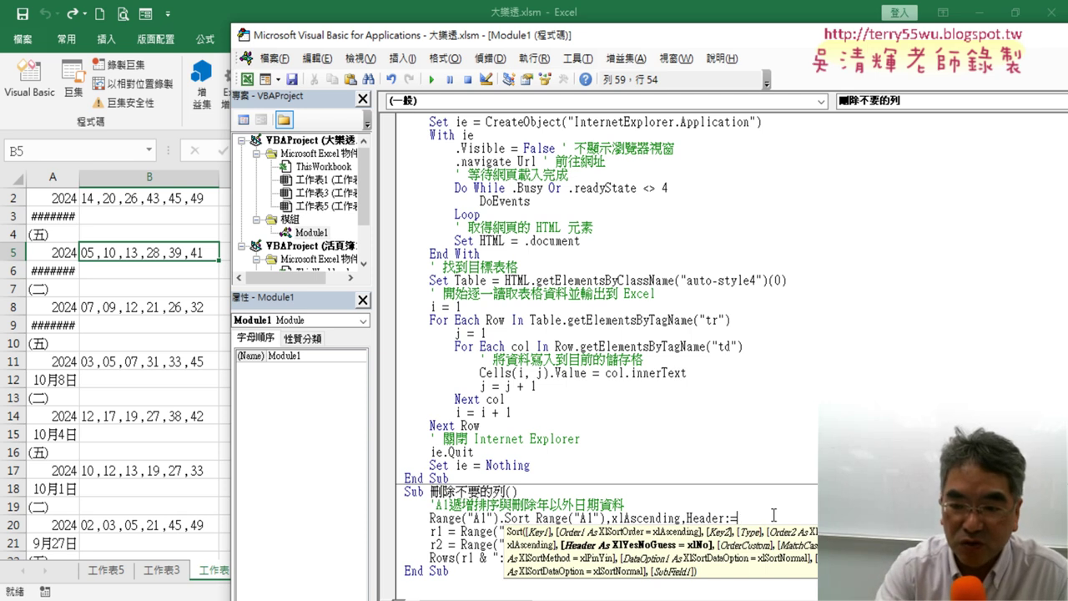
key(BackSpace)
key(BackSpace)
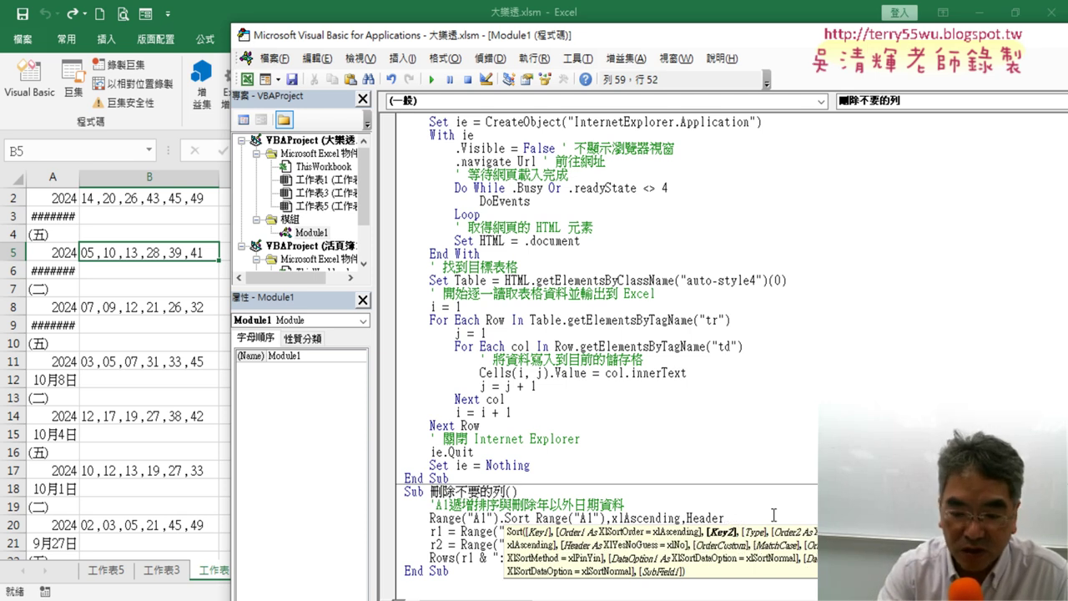
text(:=)
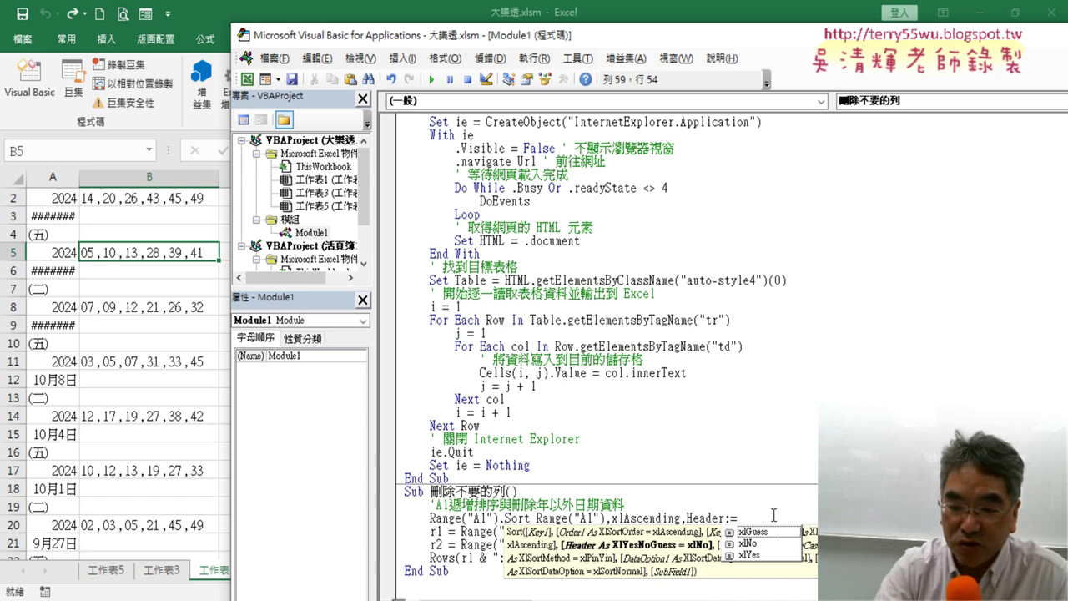
key(Down)
key(Down)
key(Down)
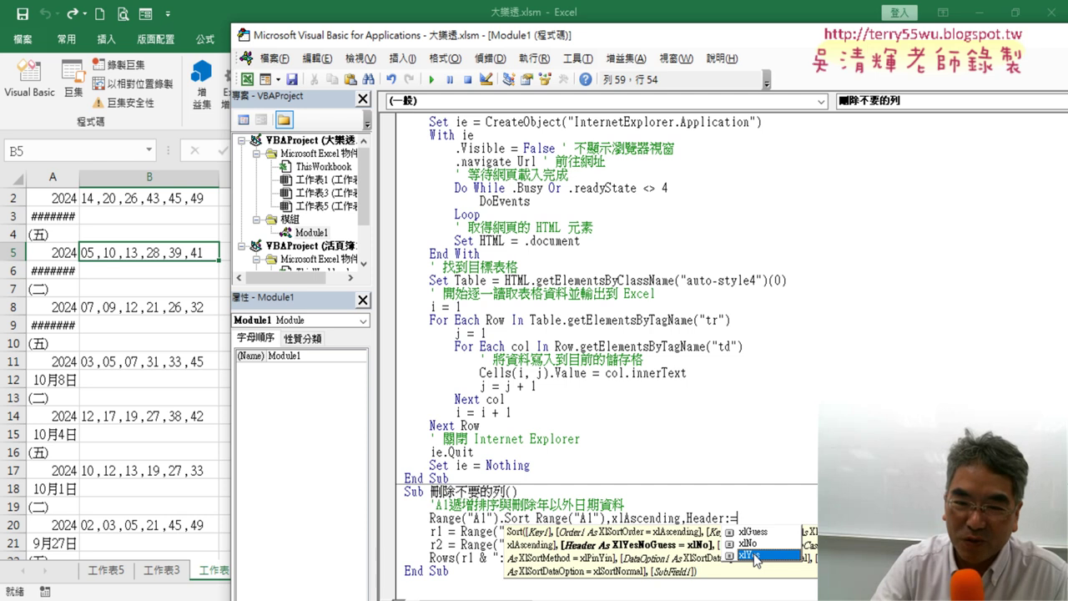
double_click(757, 556)
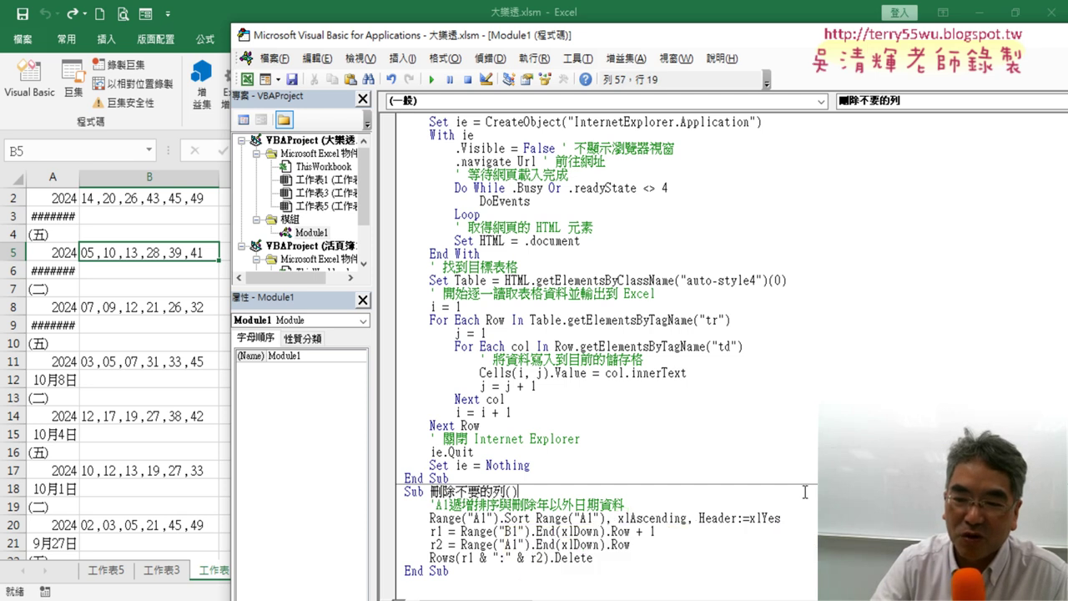
drag(406, 531, 660, 526)
drag(782, 518, 537, 518)
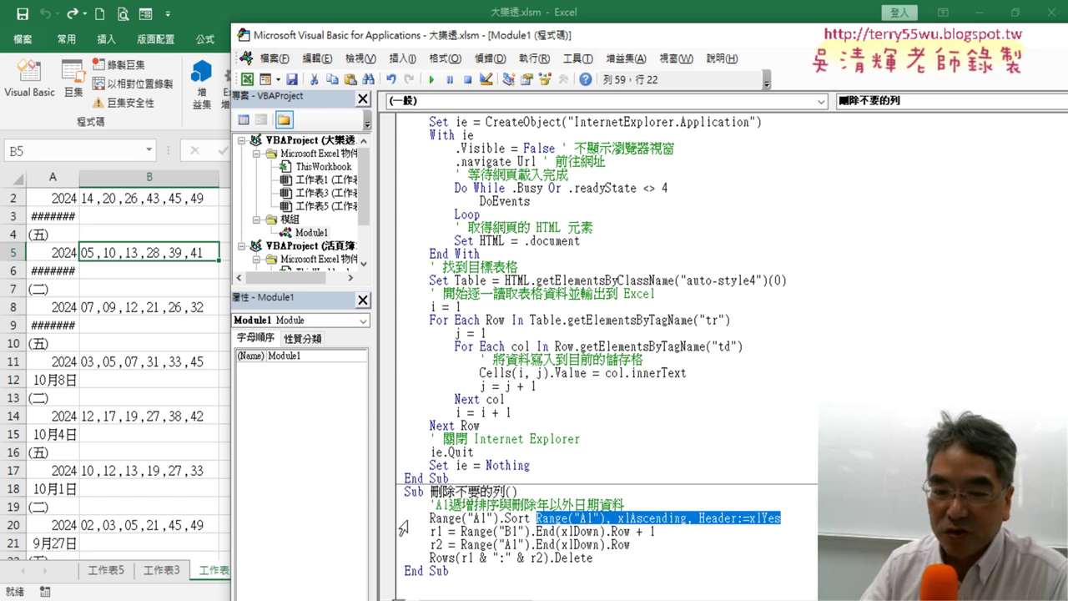
- Step through the 刪除不要的列 macro with F8 to execute its sort statement
click(468, 518)
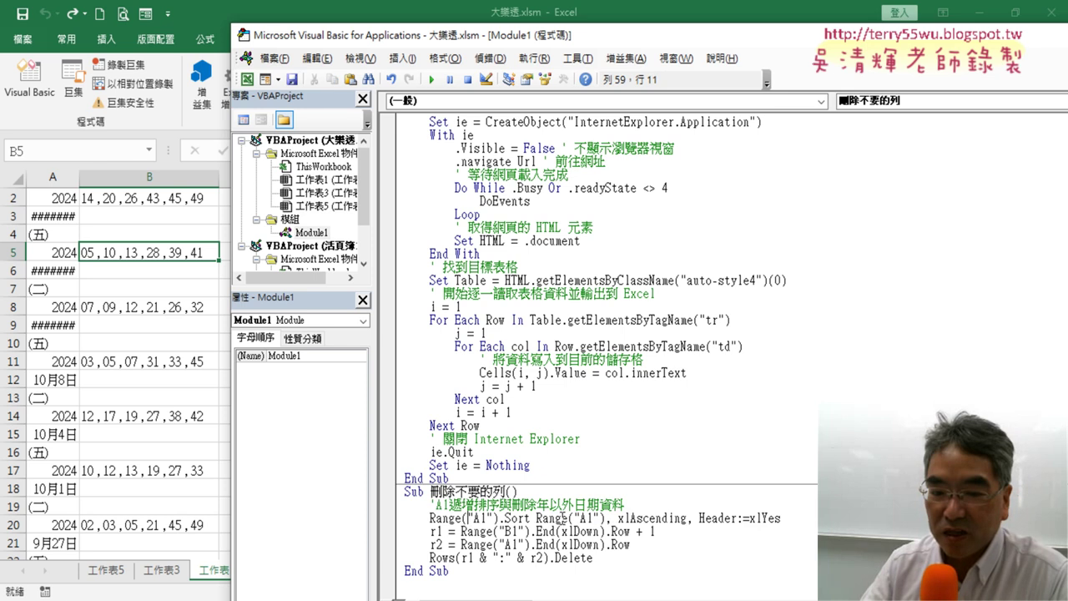
key(F8)
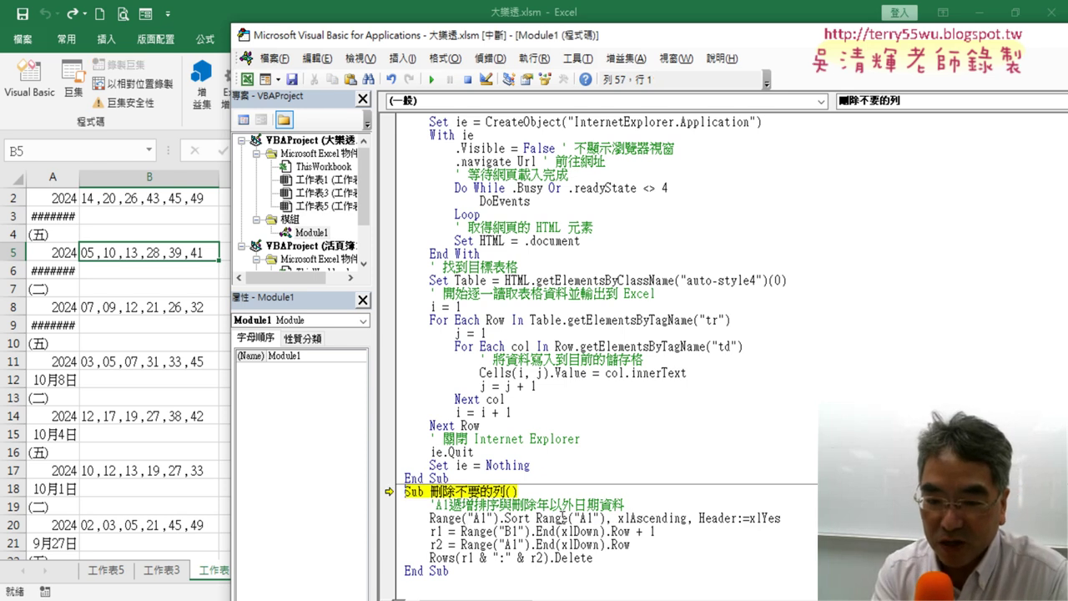
key(F8)
key(F8)
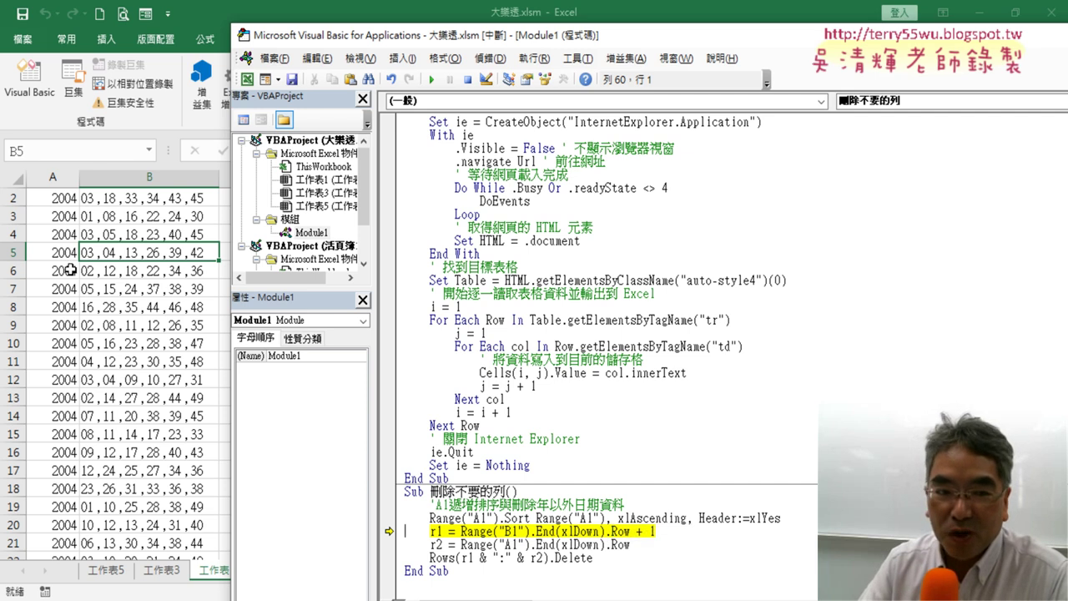
- Verify on the sheet that numbers end at B2256 and date-only rows start at row 2257
click(57, 237)
click(69, 198)
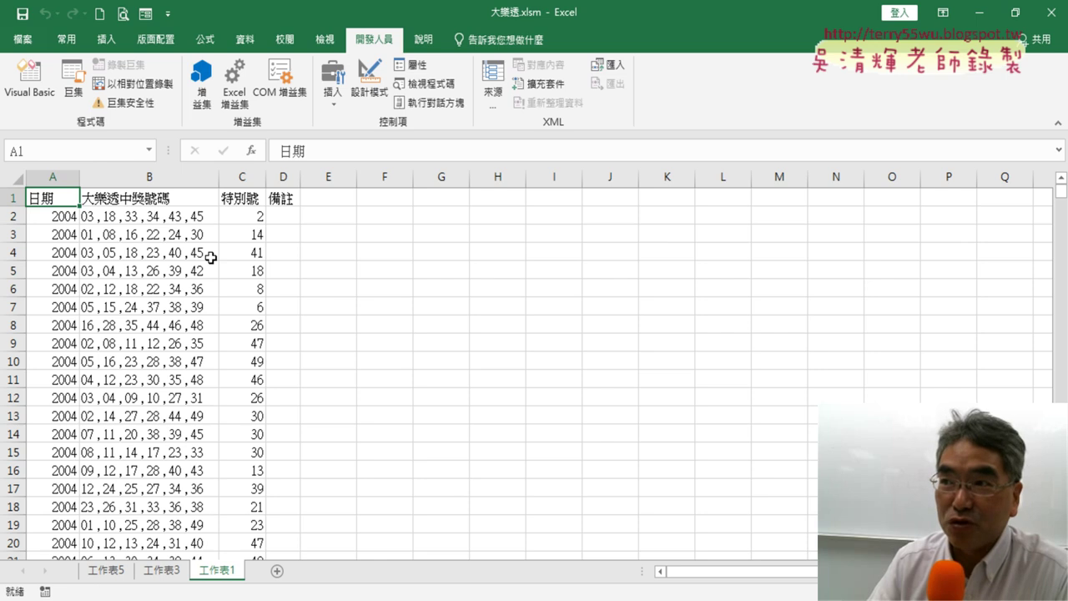
key(Right)
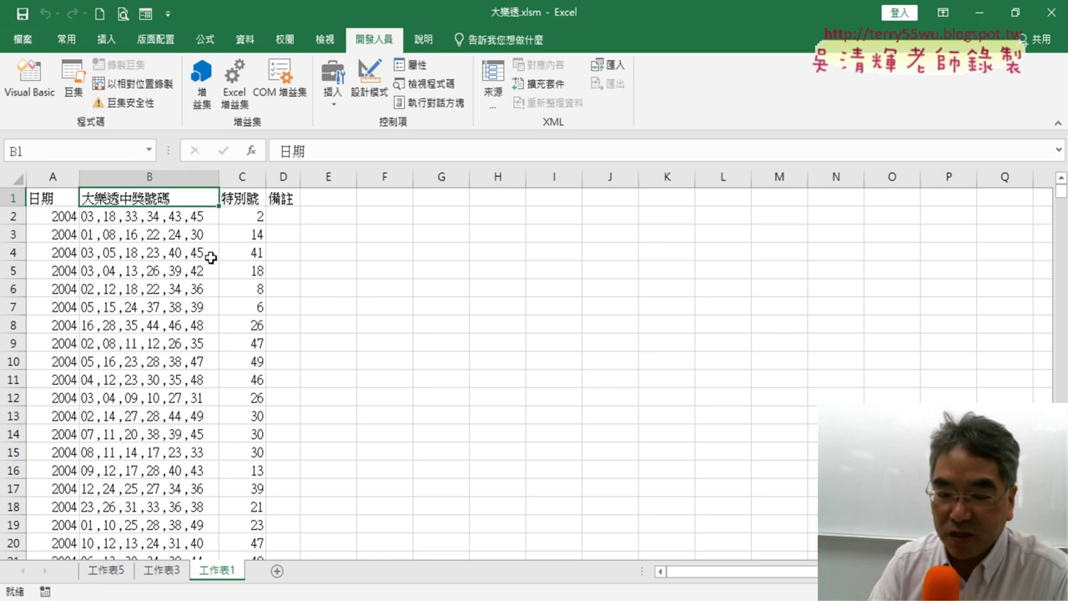
key(ctrl+Down)
scroll(275, 307, down, 3)
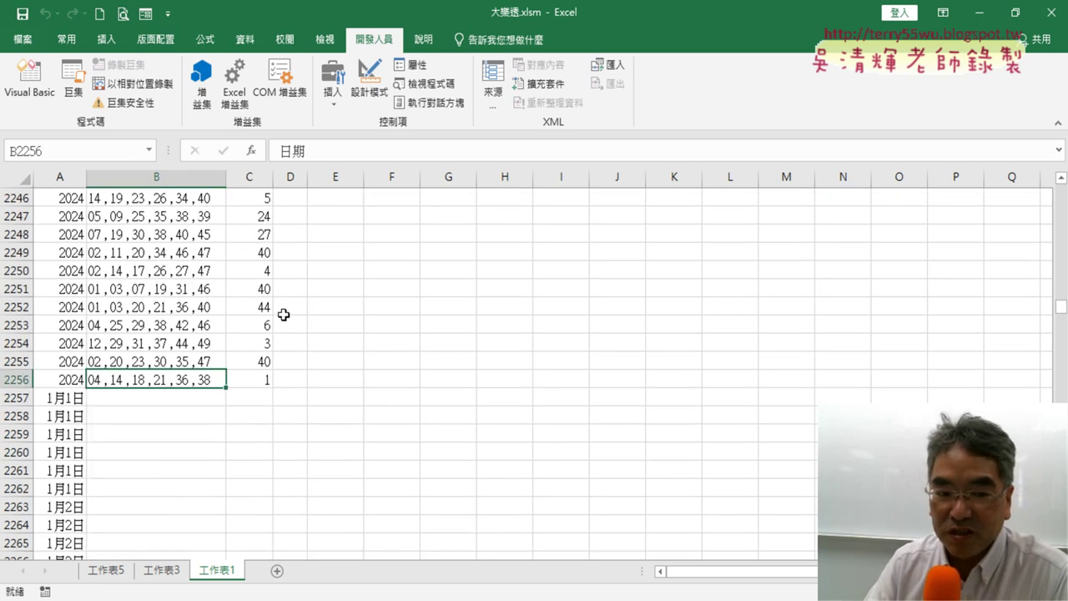
scroll(270, 307, down, 1)
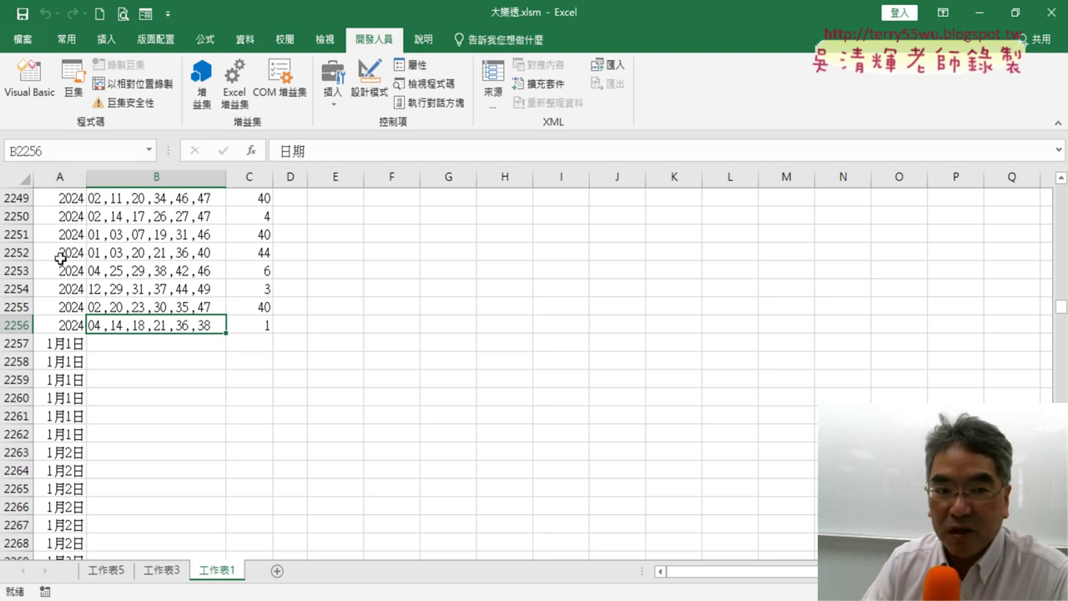
click(17, 343)
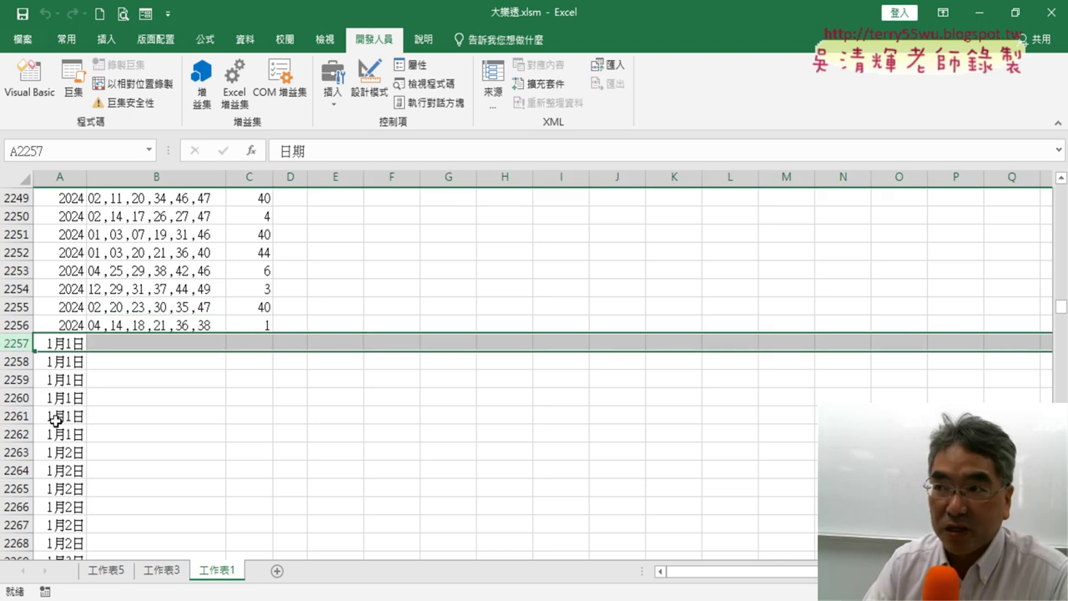
click(29, 84)
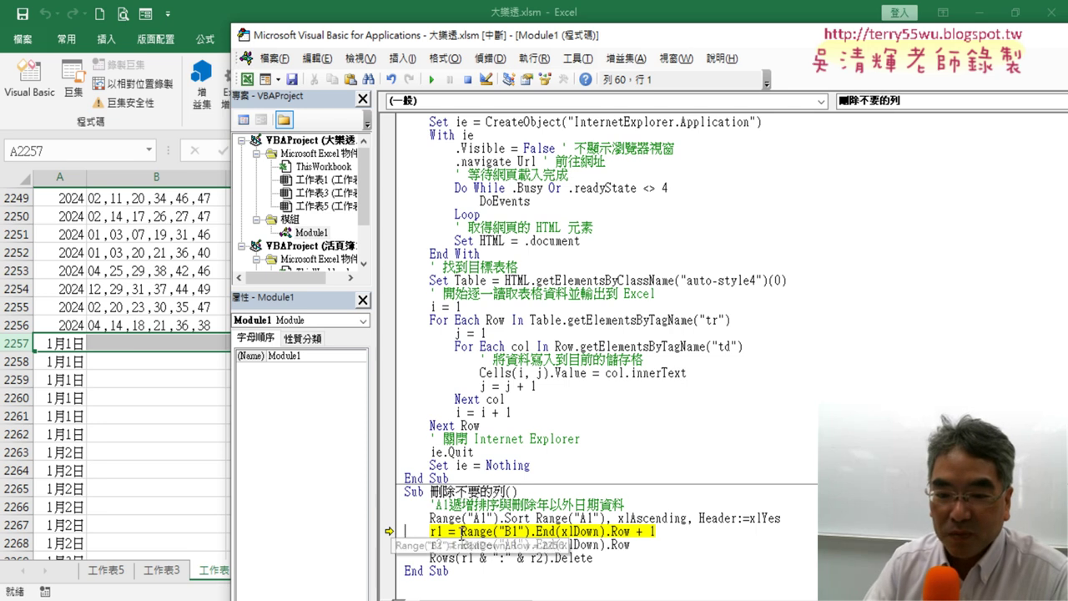
- Rewrite the r1 line as Range("B1").End(xlDown).Row + 1 using IntelliSense suggestions
drag(460, 532, 526, 532)
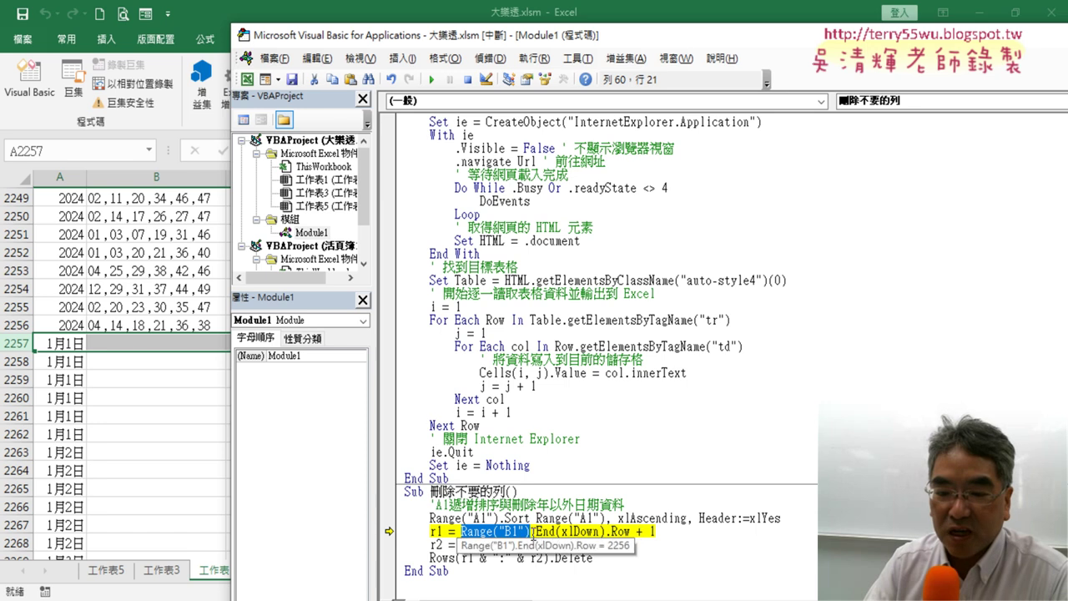
mouse_move(503, 538)
mouse_move(530, 532)
mouse_down()
mouse_move(645, 541)
mouse_move(660, 532)
mouse_up()
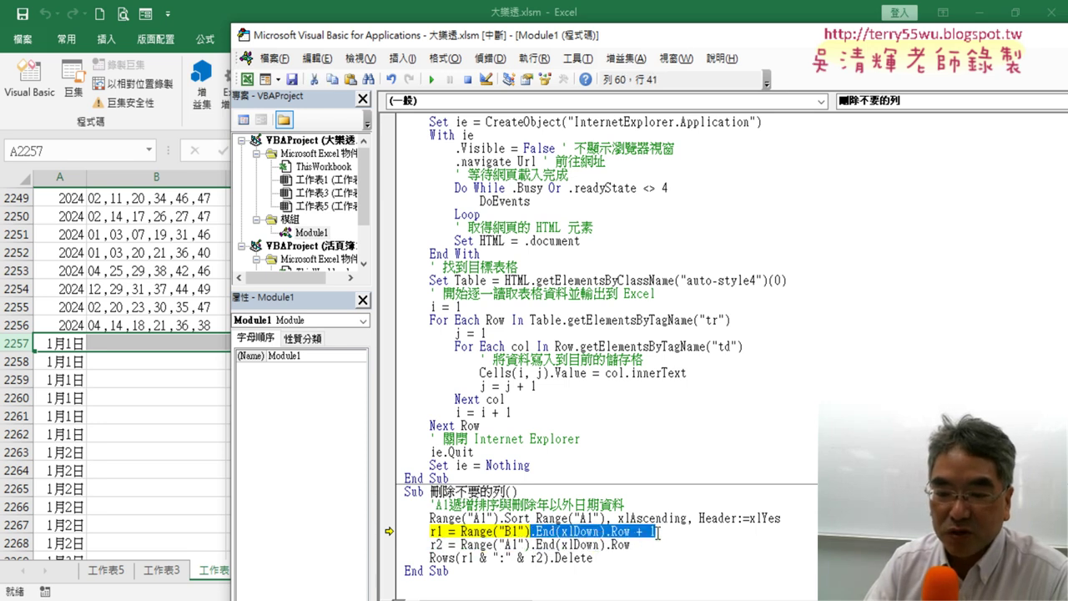
text(.)
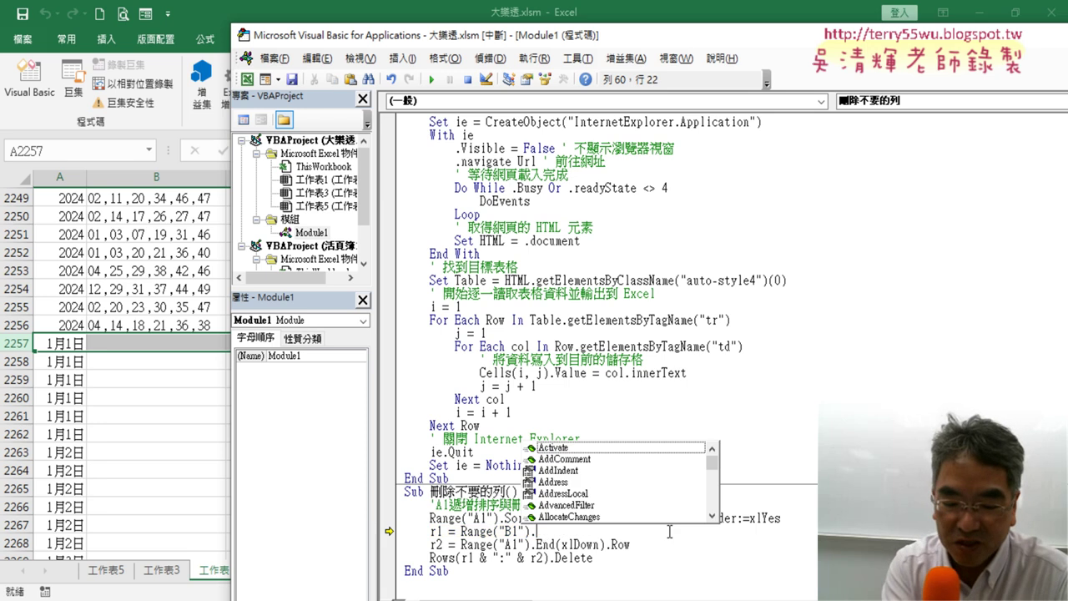
text(E)
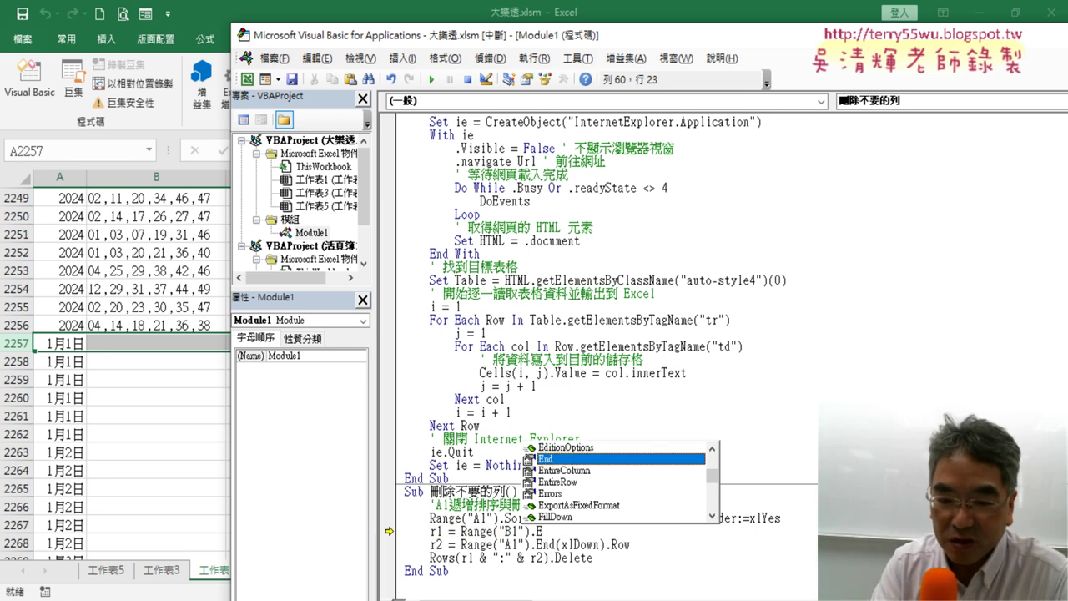
key(Tab)
text(()
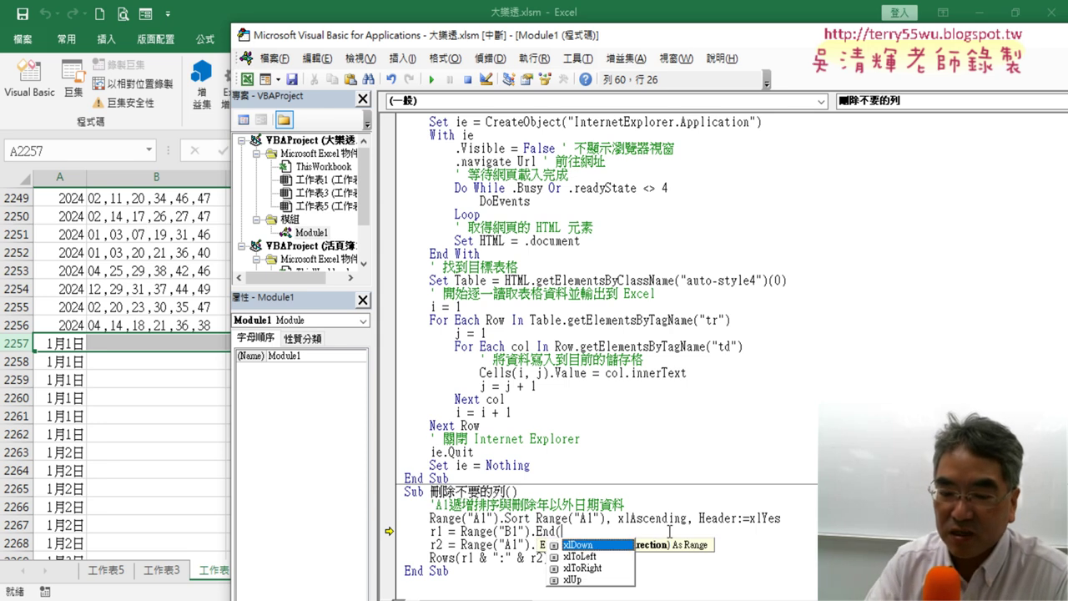
key(Tab)
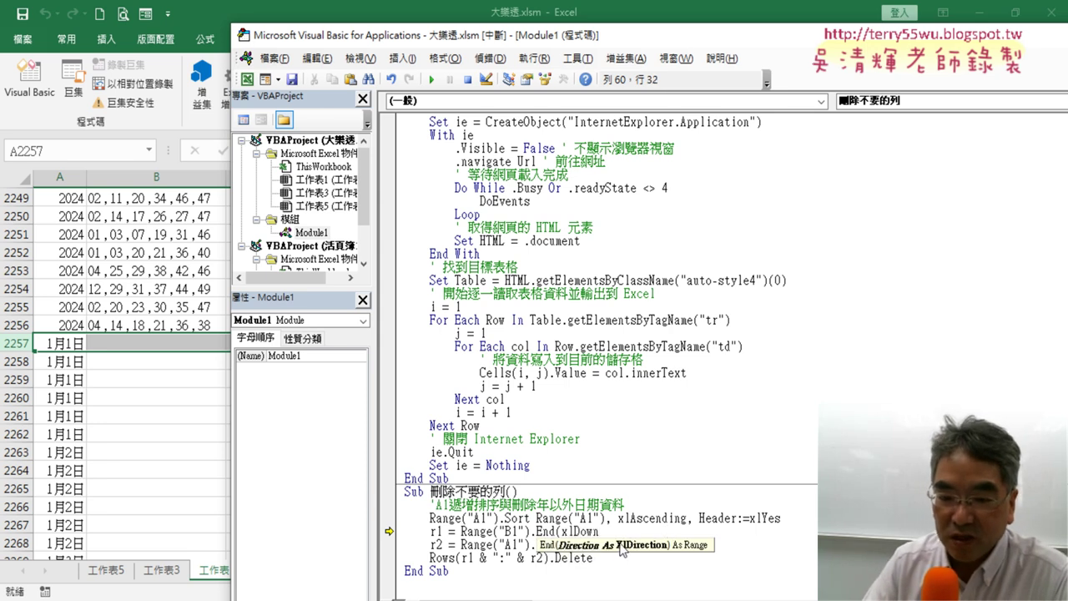
text().)
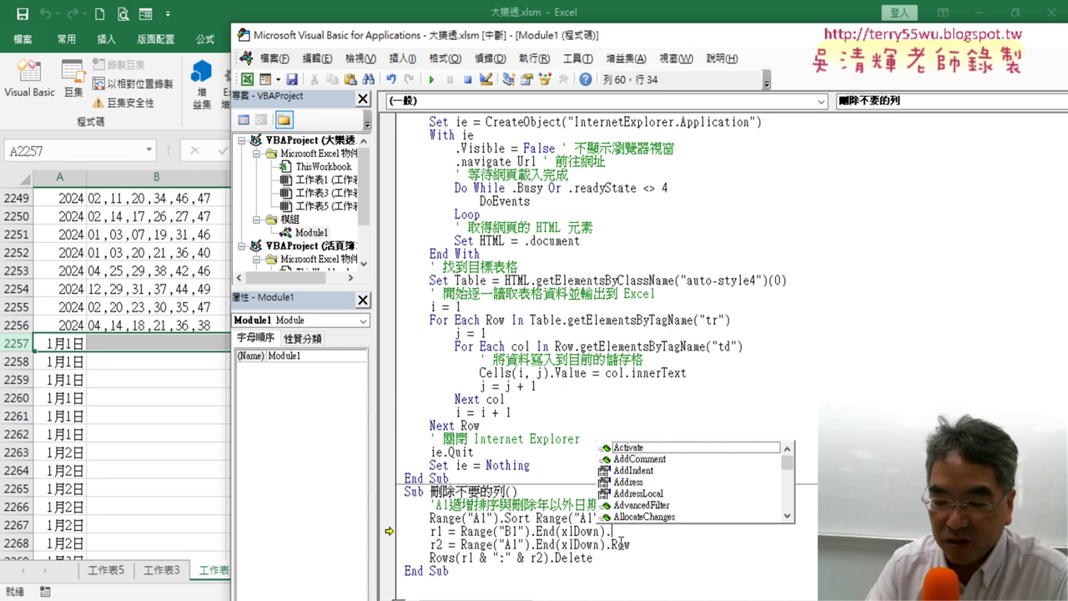
text(row)
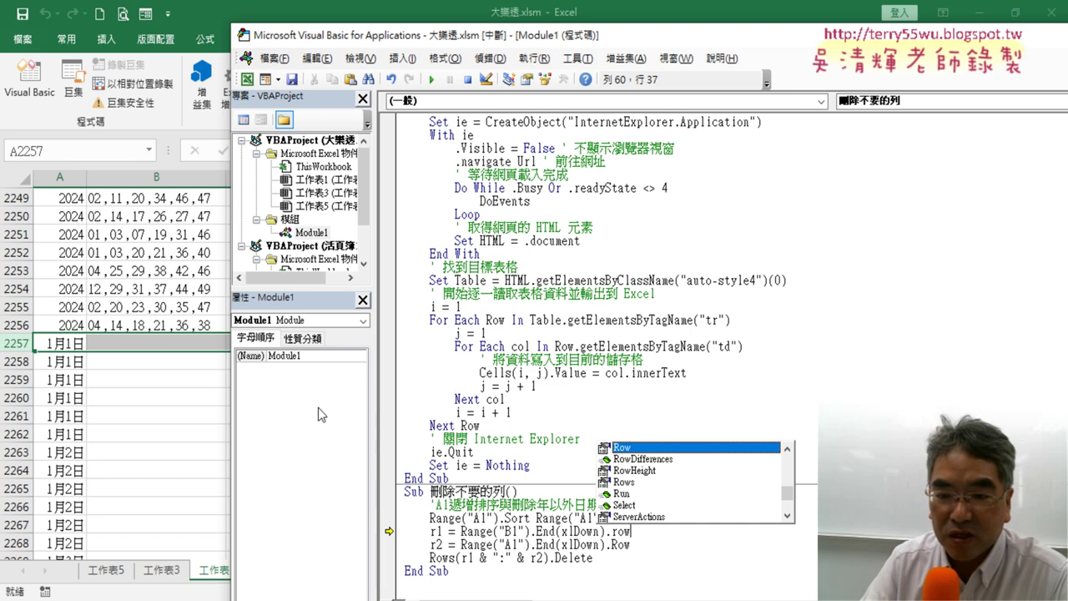
text(+1)
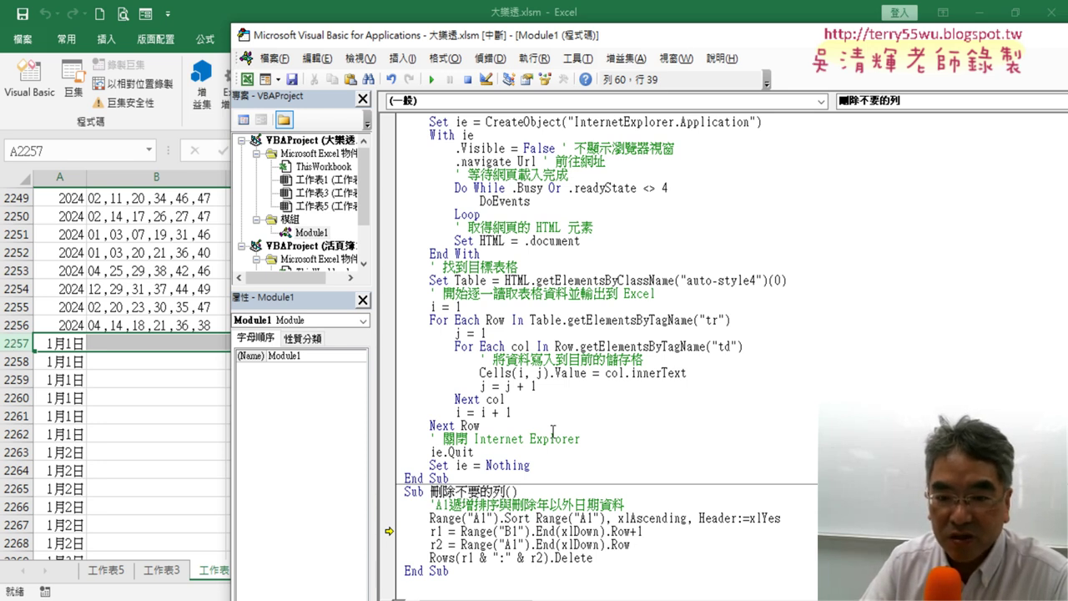
- Review the r1 and r2 expressions, then bring the Excel worksheet forward
drag(643, 532, 472, 531)
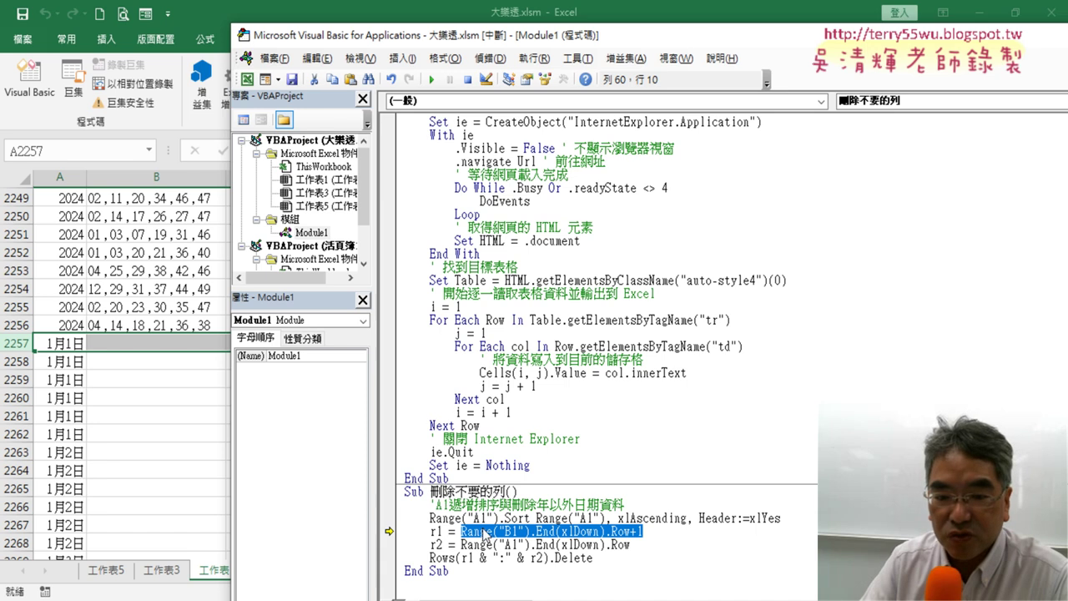
drag(443, 532, 435, 532)
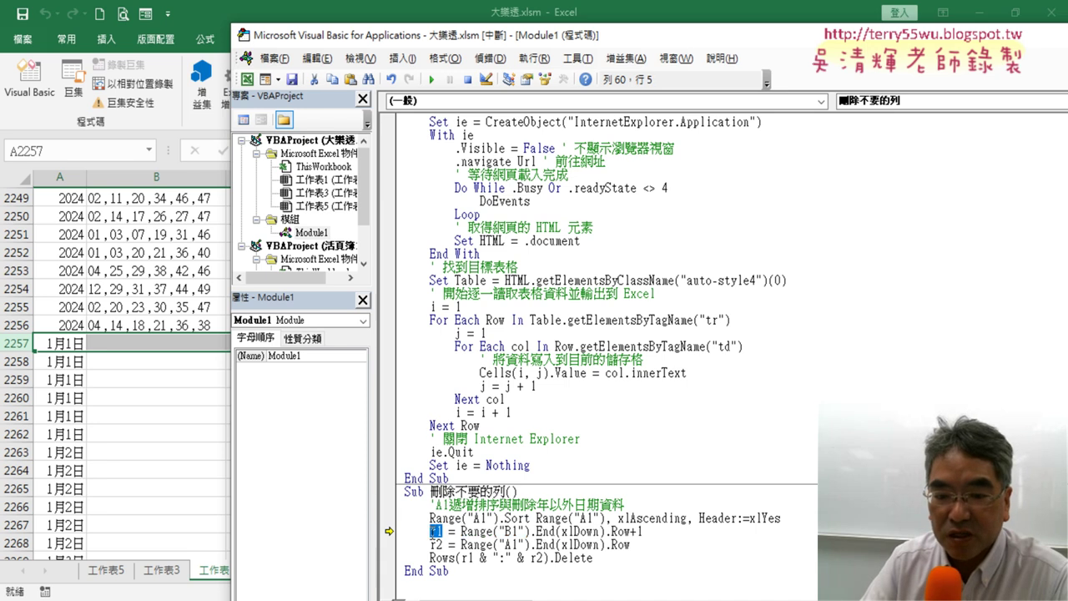
drag(631, 544, 464, 544)
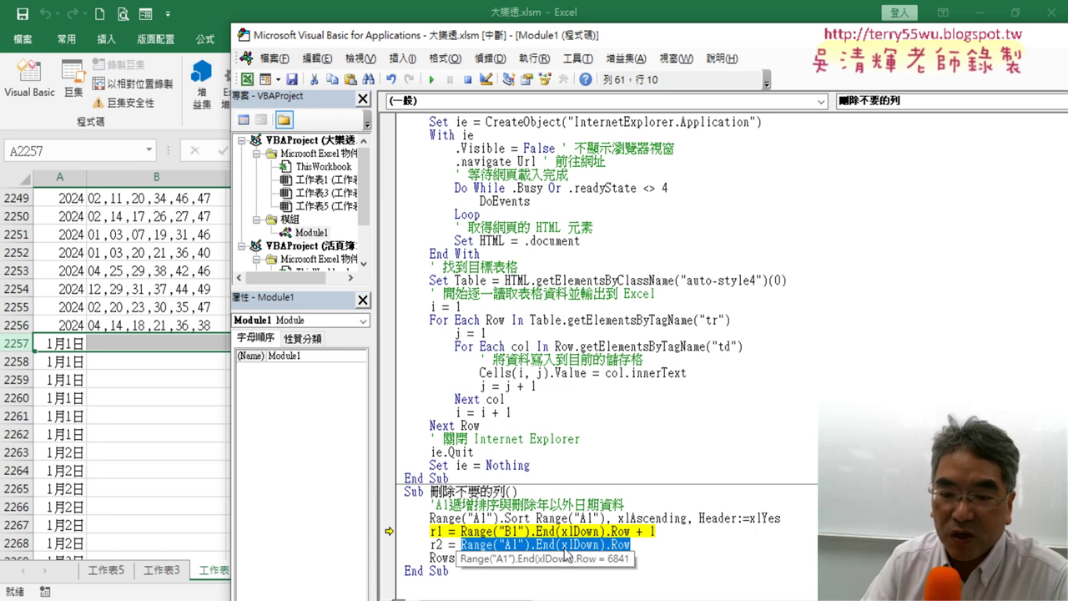
click(62, 199)
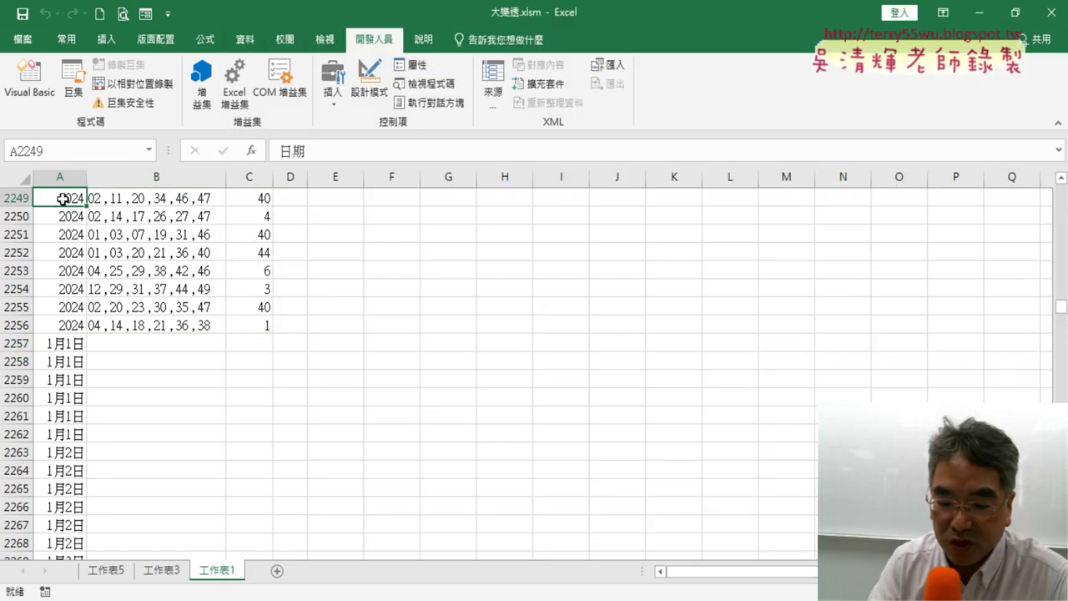
- In the worksheet, confirm that column A's data ends at row 6841
key(ctrl+Home)
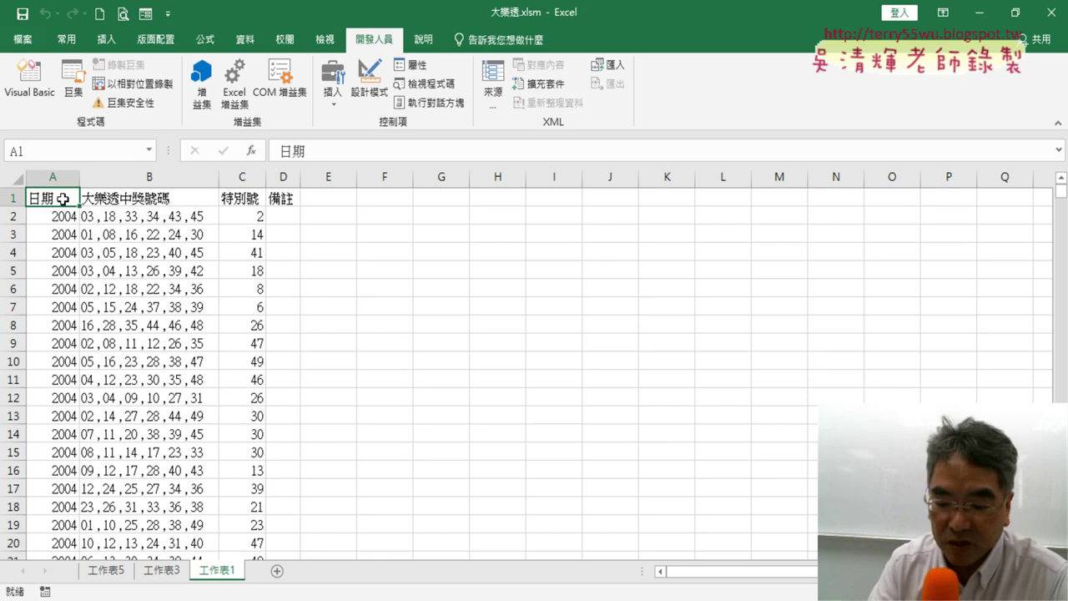
key(ctrl+Down)
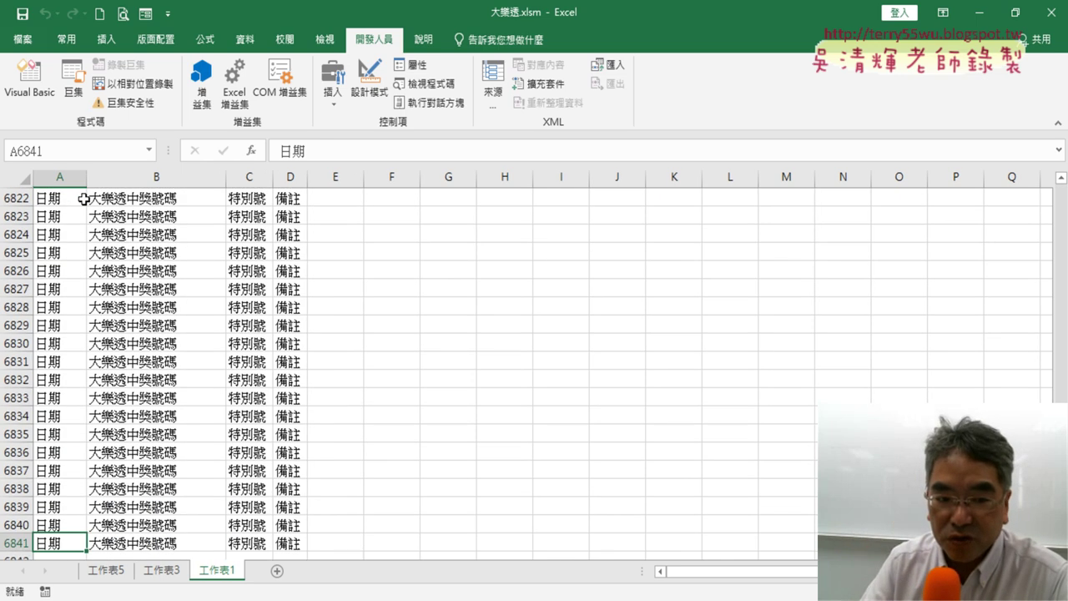
scroll(84, 199, down, 3)
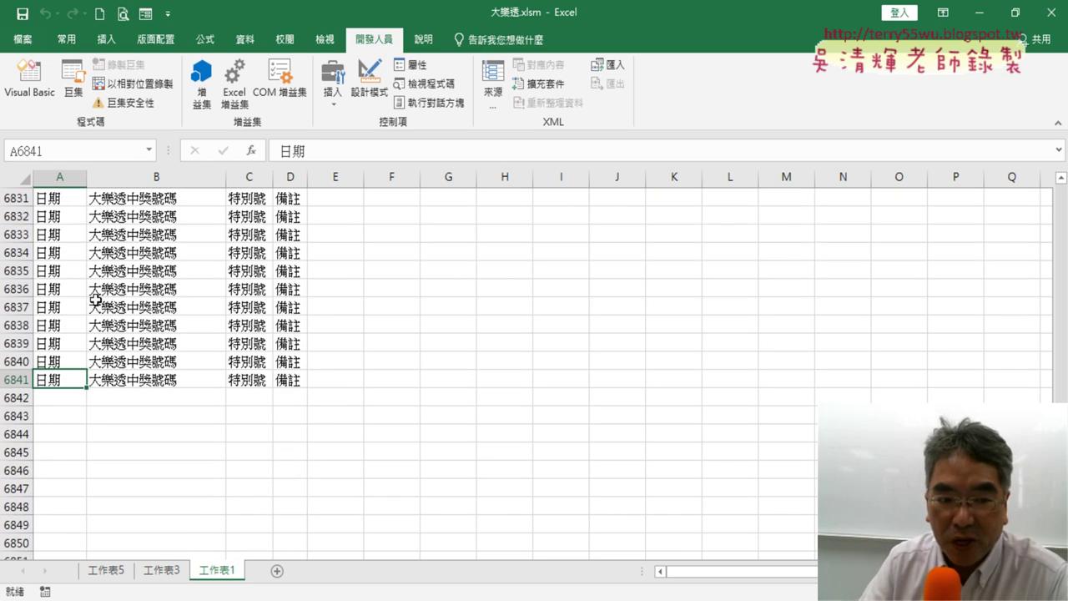
- Back in the VBA code, inspect the r1 and r2 variables
click(29, 79)
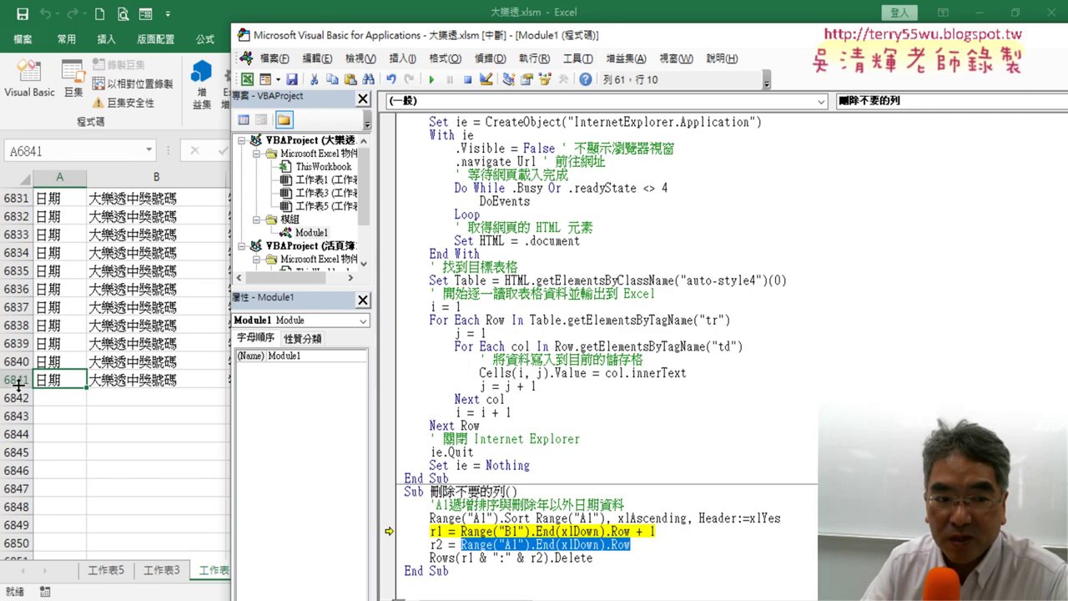
drag(449, 547, 437, 545)
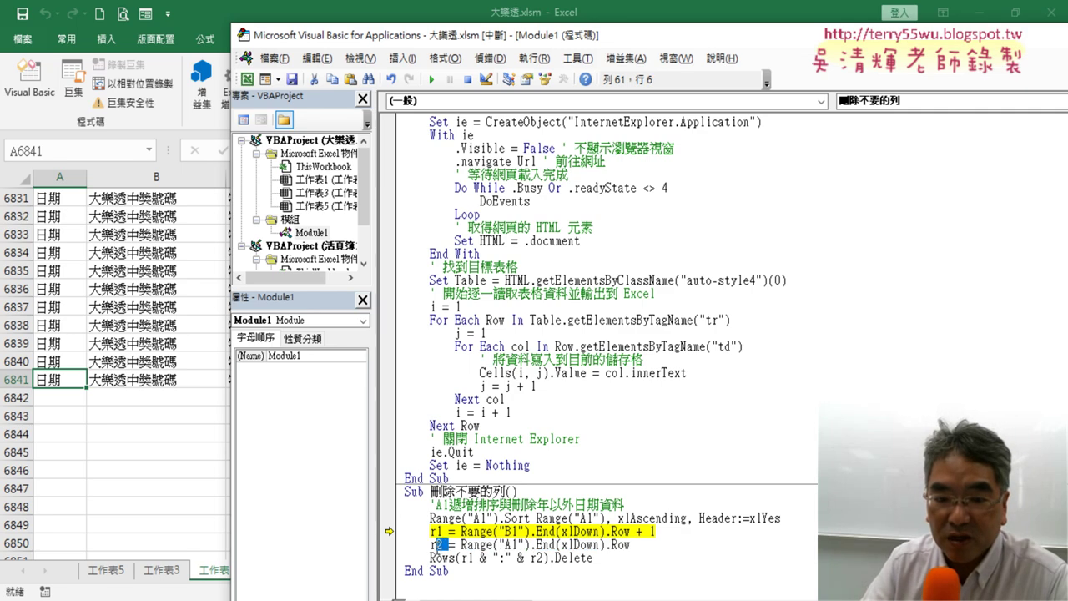
click(444, 530)
mouse_move(494, 531)
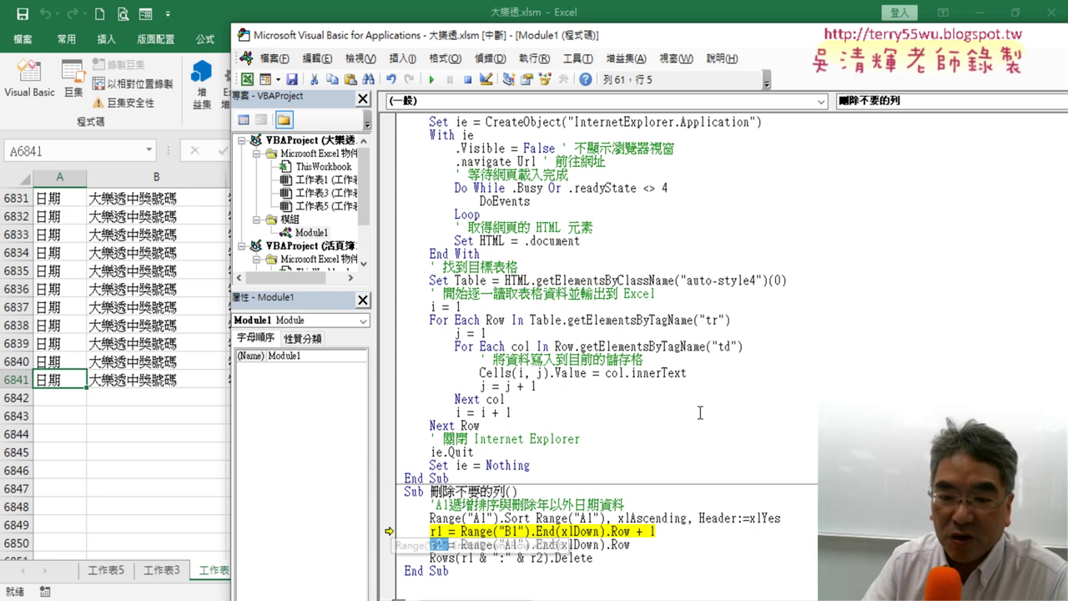
click(457, 558)
mouse_move(458, 557)
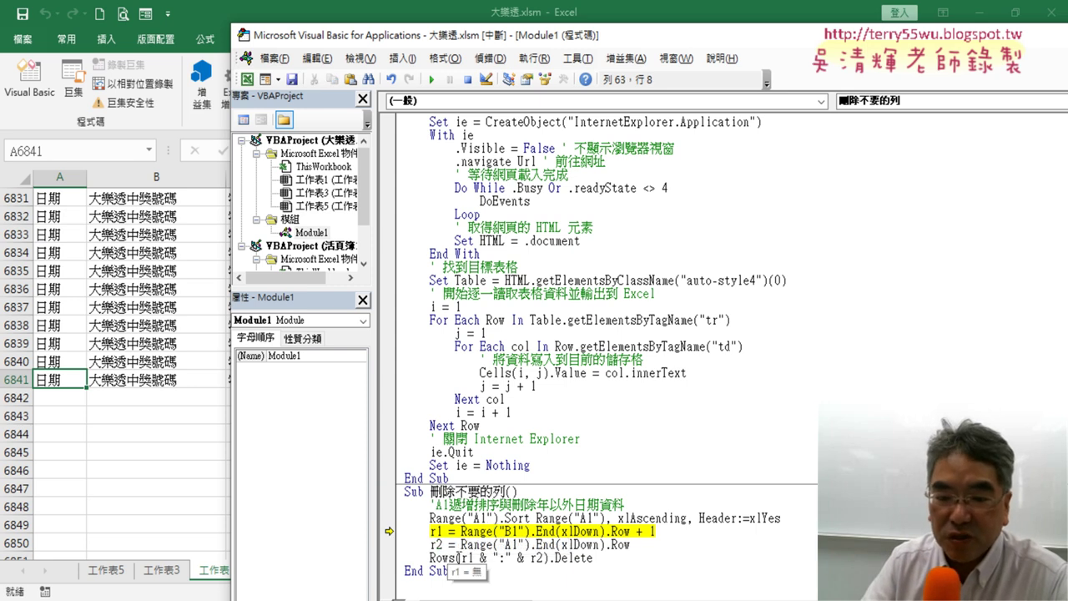
- Review the Rows(r1 & ":" & r2).Delete line and step past the r1 and r2 assignments
drag(457, 557, 452, 557)
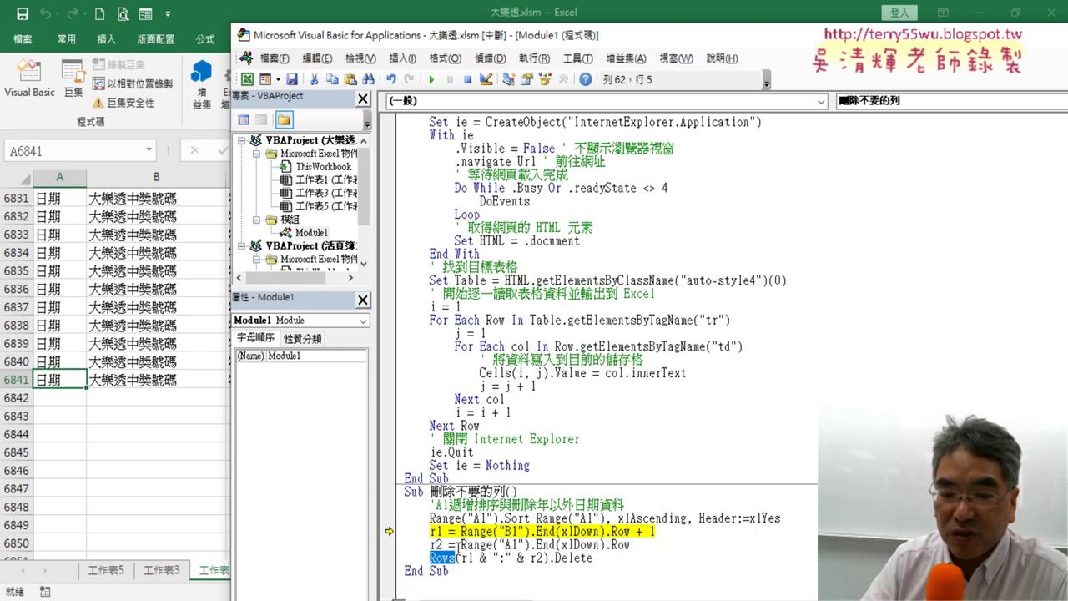
drag(461, 558, 497, 558)
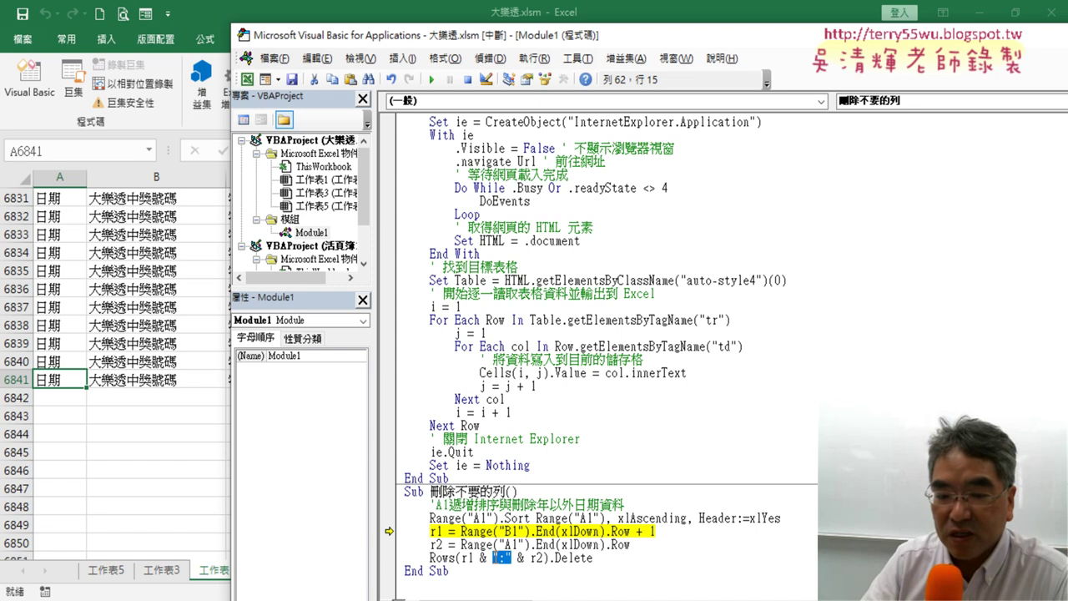
mouse_move(434, 532)
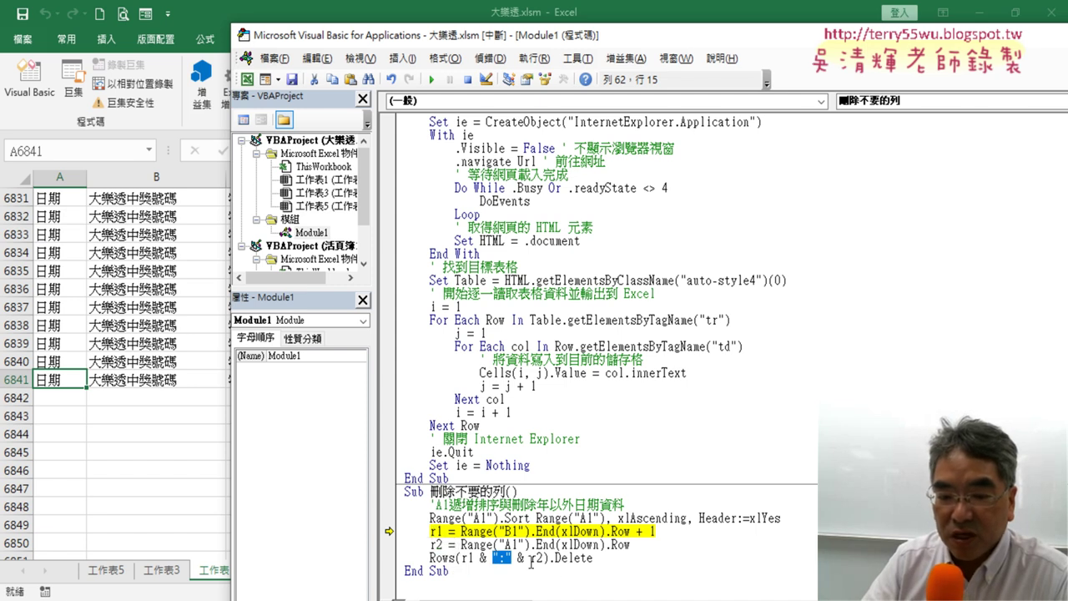
drag(594, 558, 549, 558)
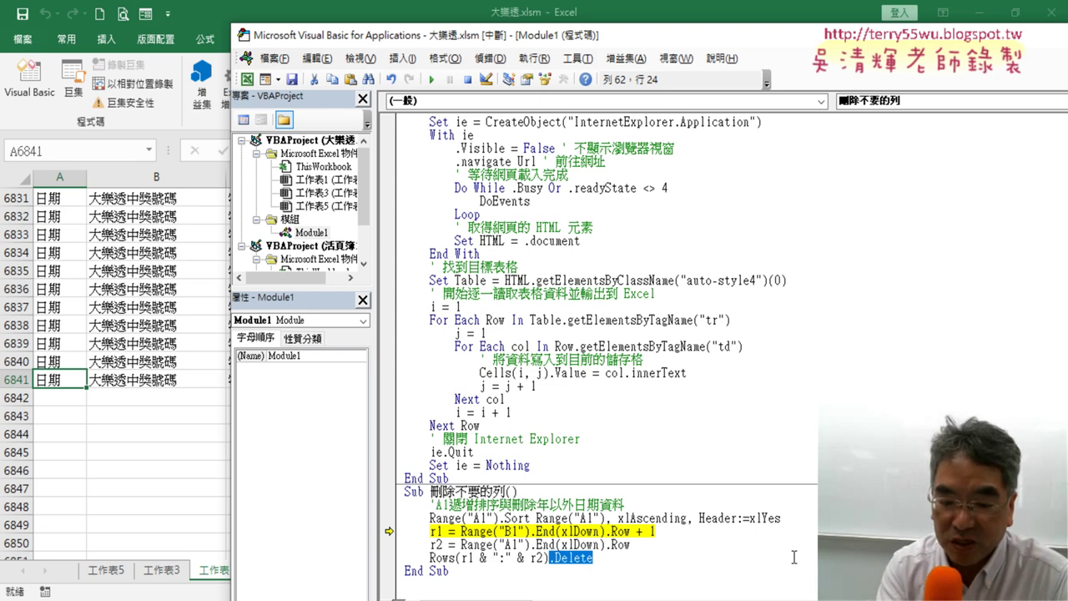
key(F8)
key(F8)
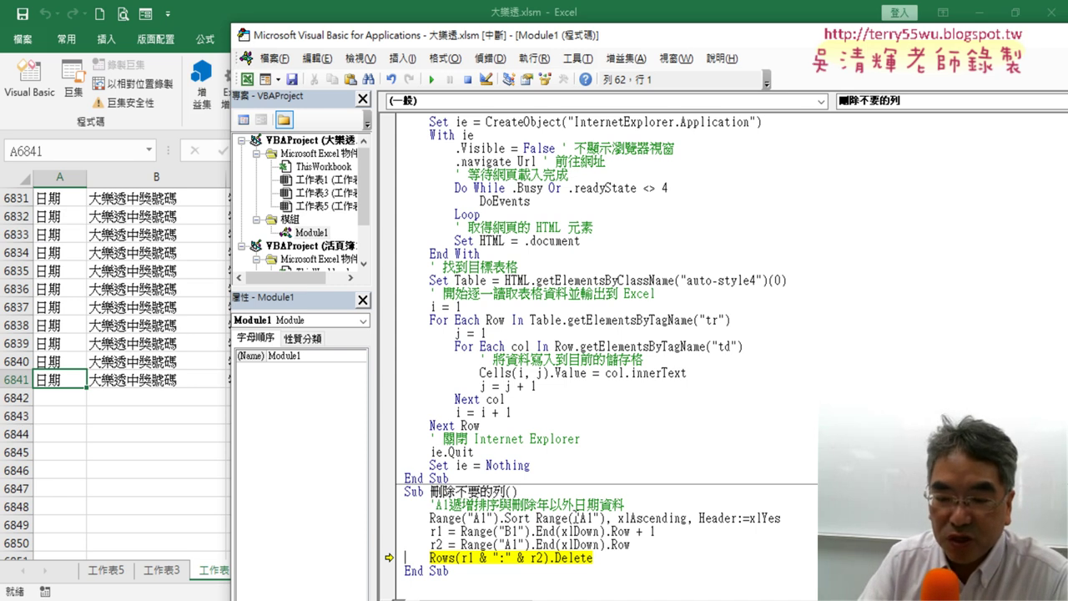
- Step through Rows(r1 & ":" & r2).Delete and End Sub to remove rows 2257 onward
mouse_move(438, 530)
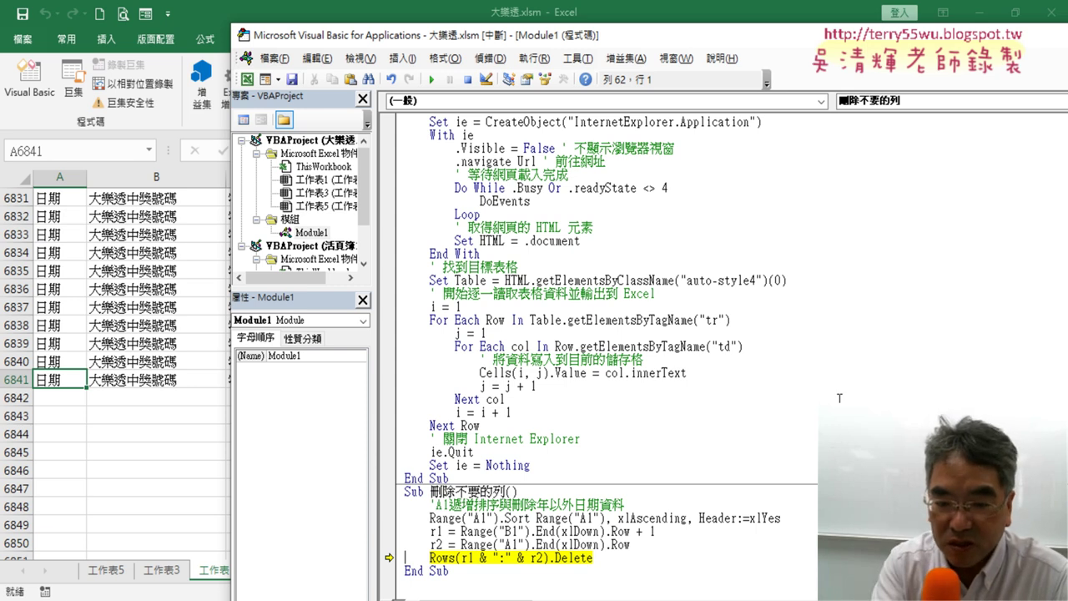
key(F8)
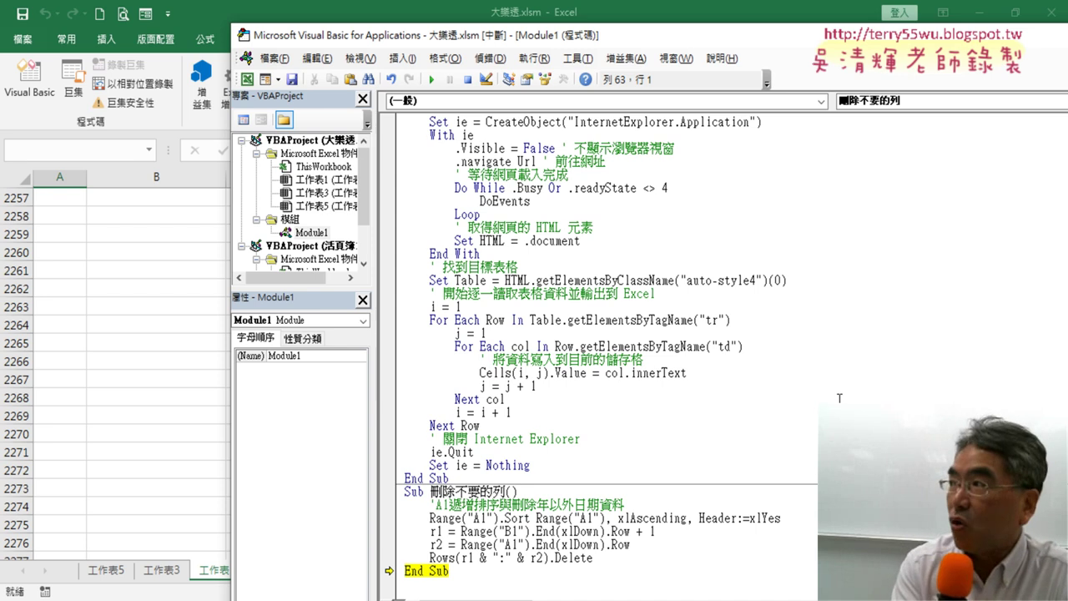
key(F8)
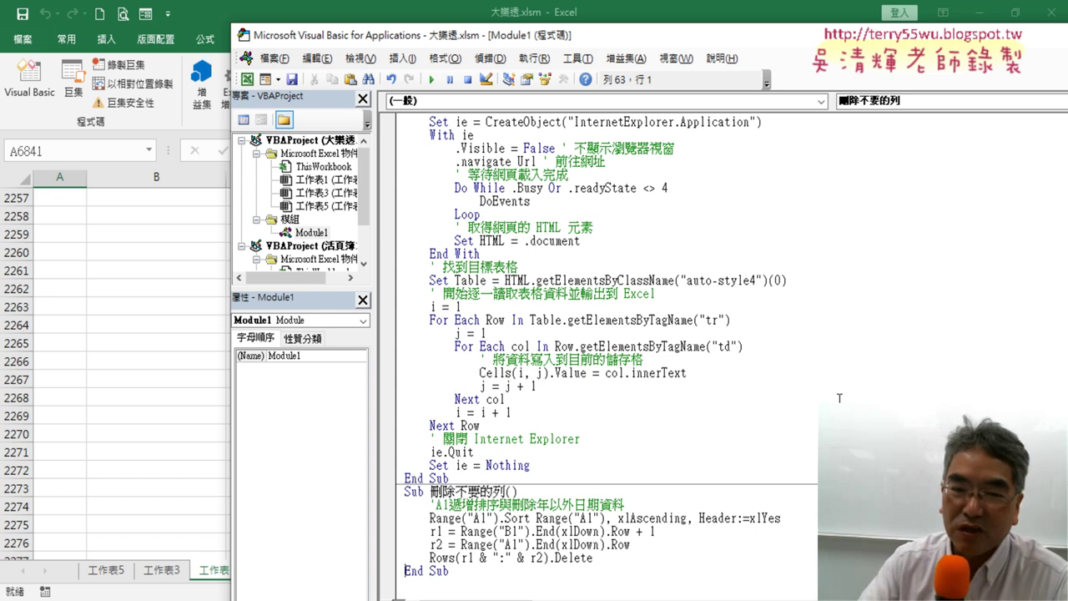
- Return to the top of the sheet and fill D1:I1 with the numbers 1 to 6
click(129, 294)
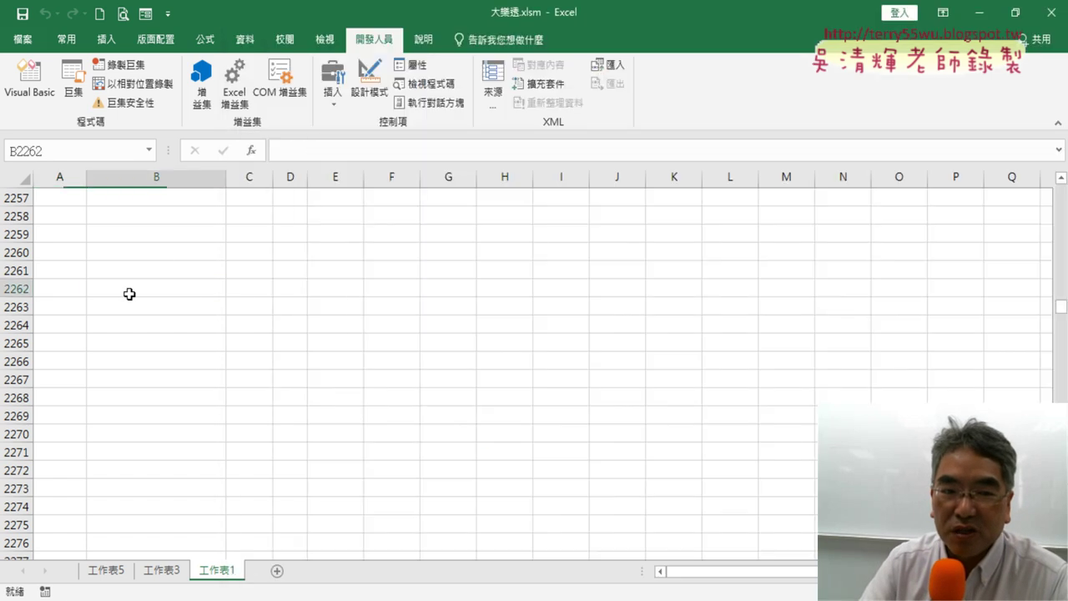
key(ctrl+Up)
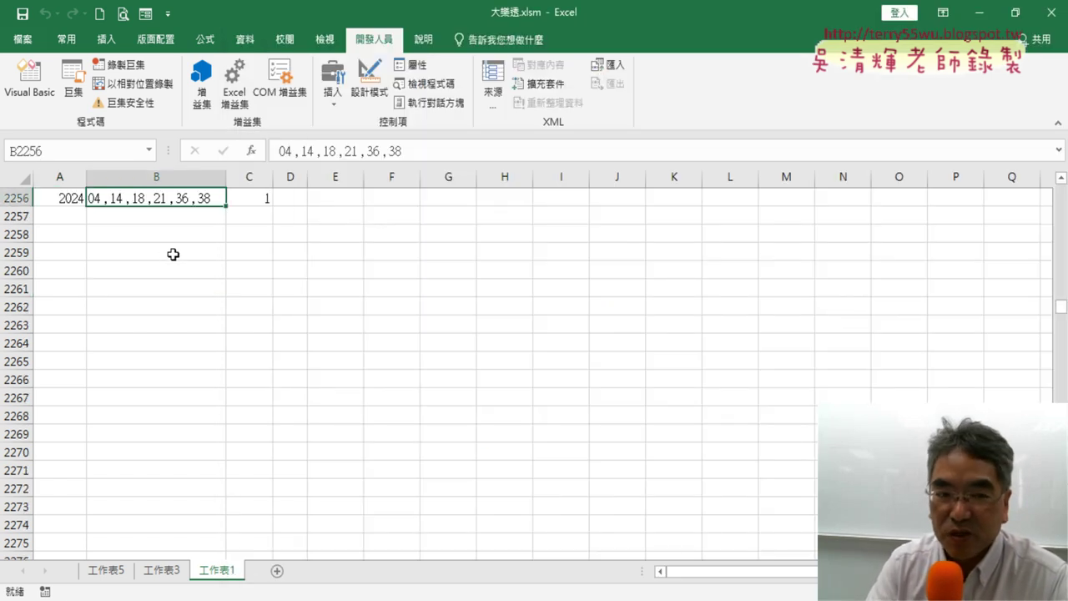
key(ctrl+Up)
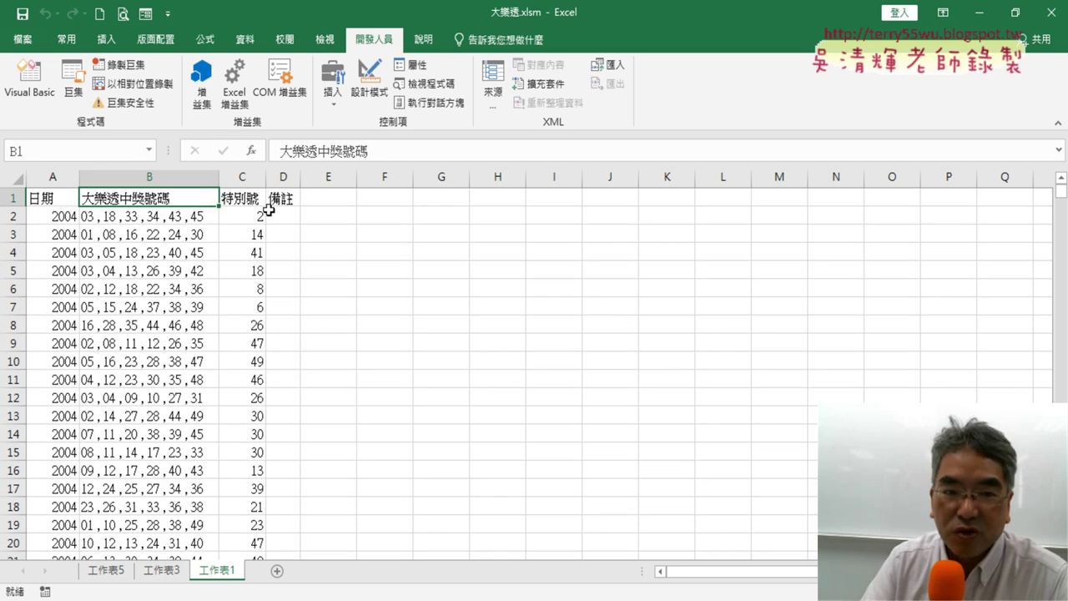
click(295, 192)
text(1)
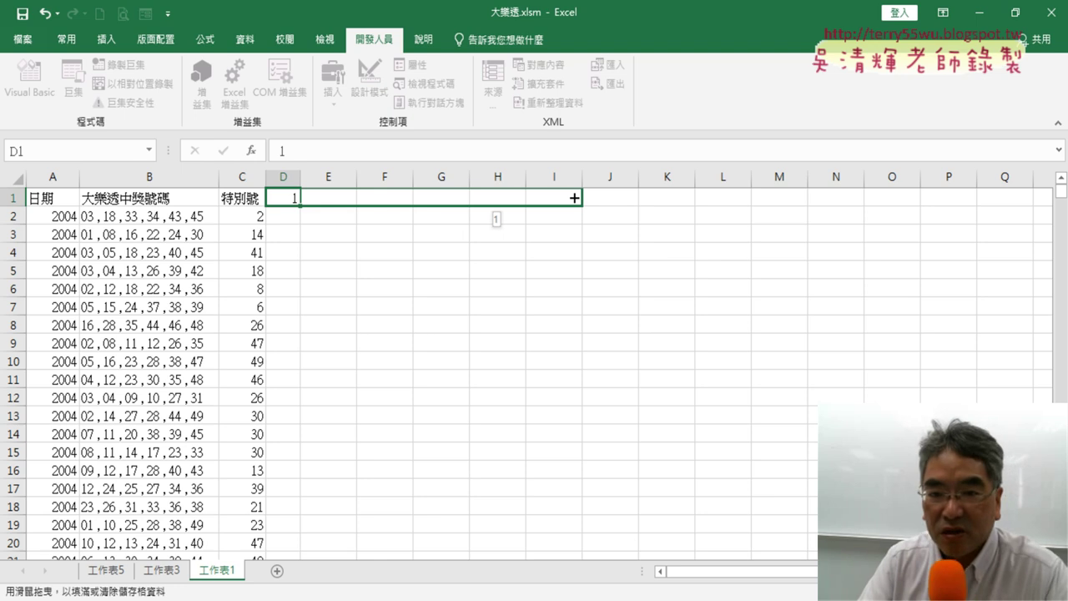
drag(536, 200, 584, 200)
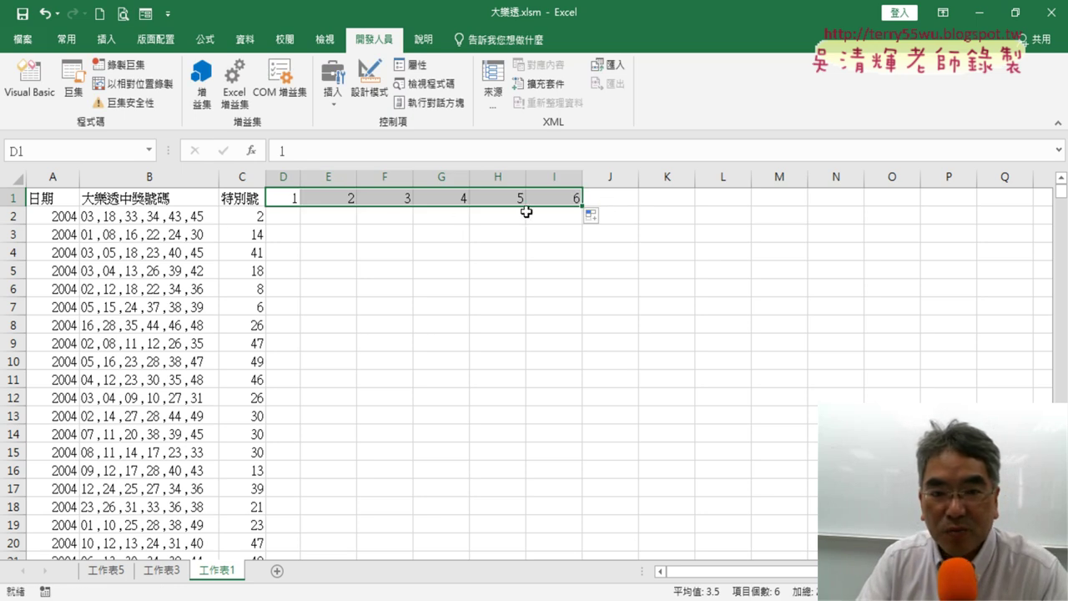
- Select the number strings in column B from B2 down to the last row
click(133, 215)
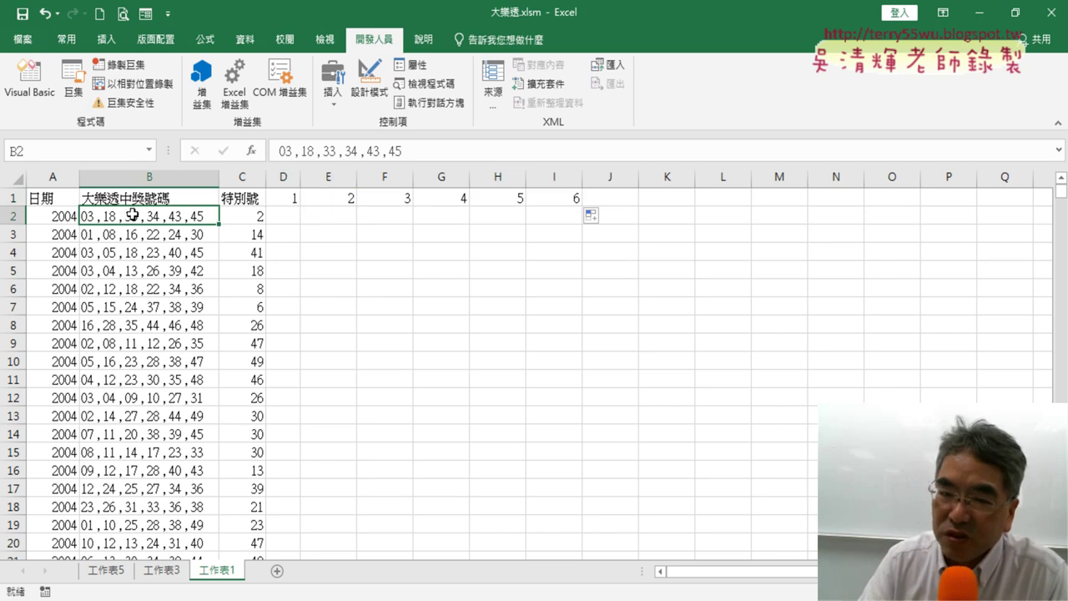
key(ctrl+shift+Down)
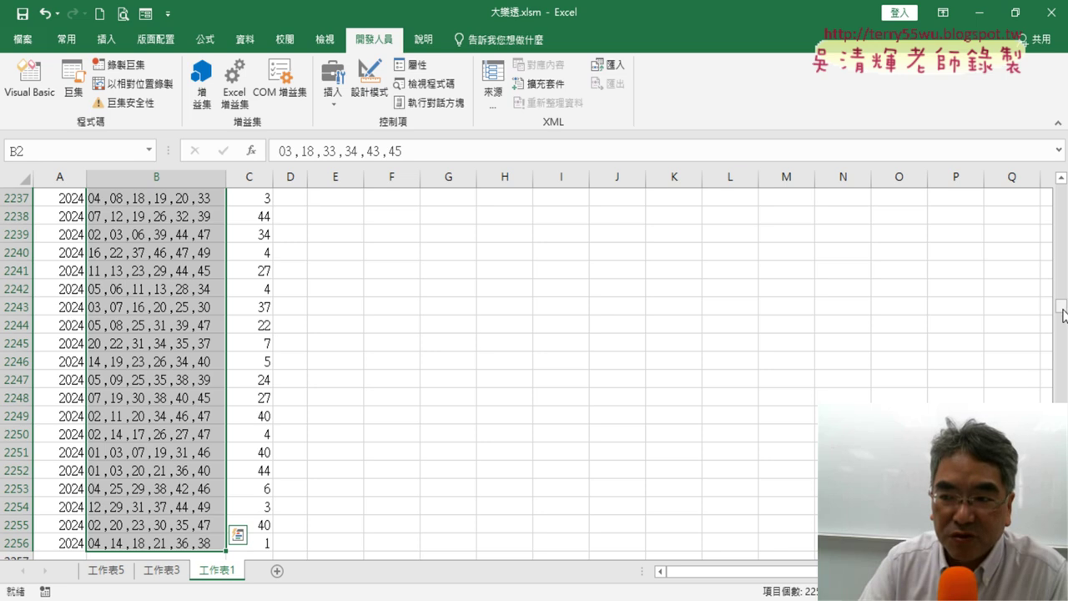
drag(1064, 314, 1062, 191)
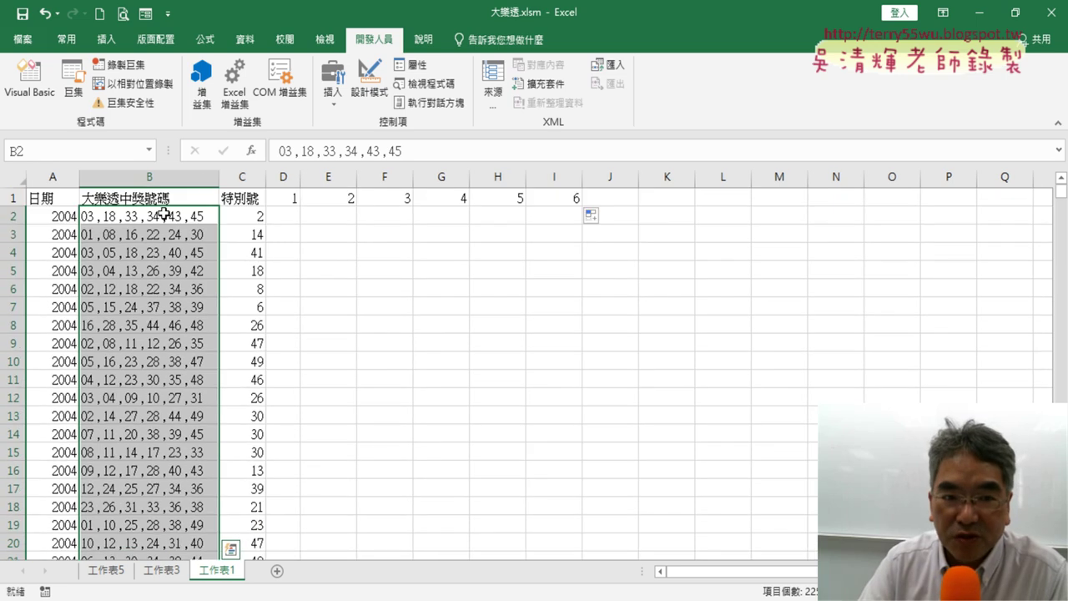
- Run Text to Columns on the selection as Delimited, splitting at commas
click(251, 40)
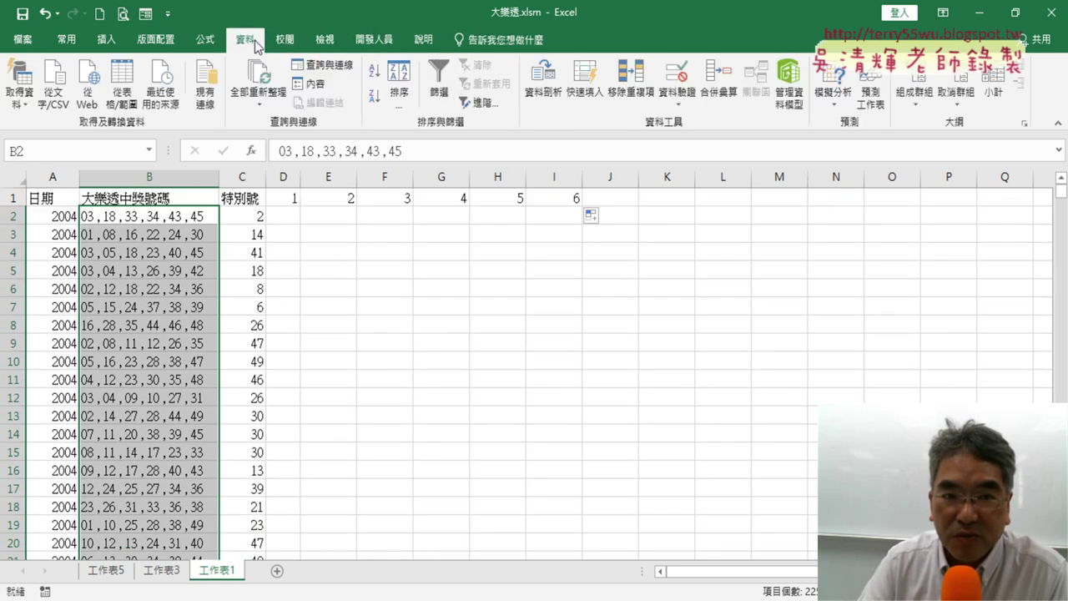
click(544, 83)
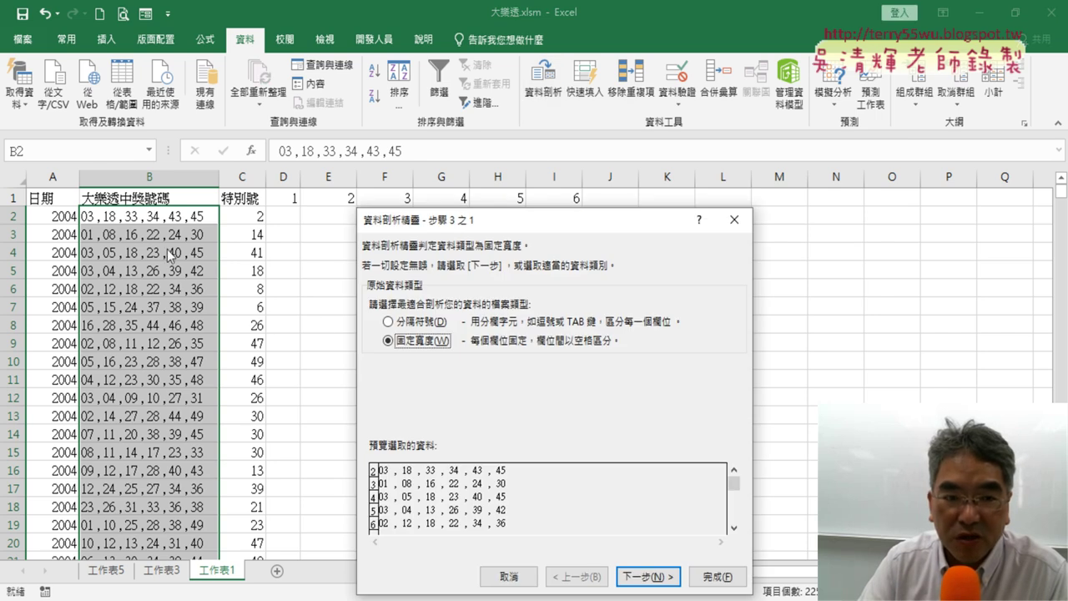
click(388, 321)
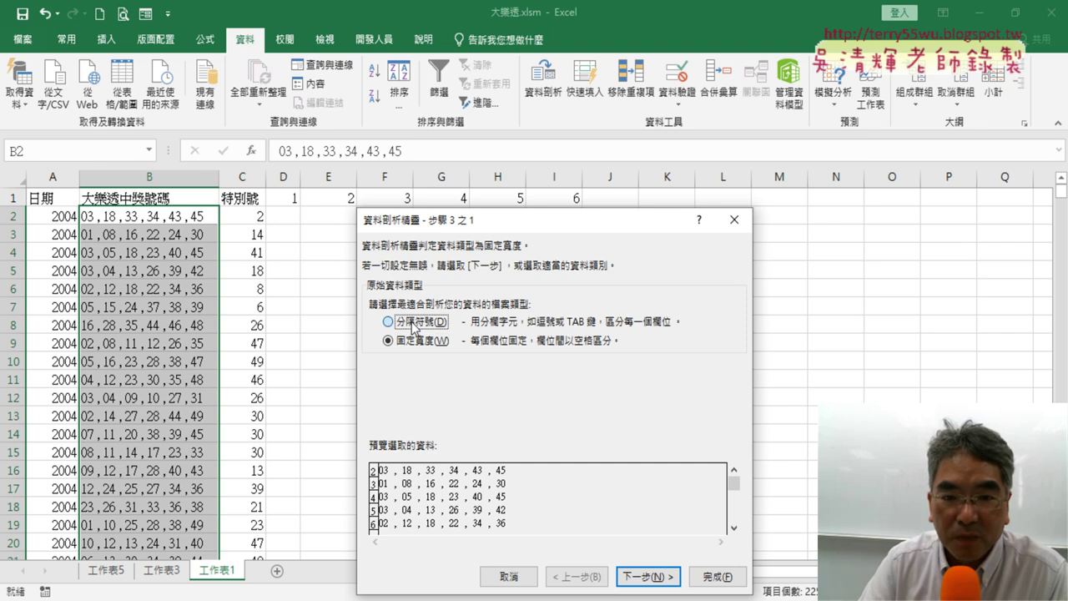
click(656, 585)
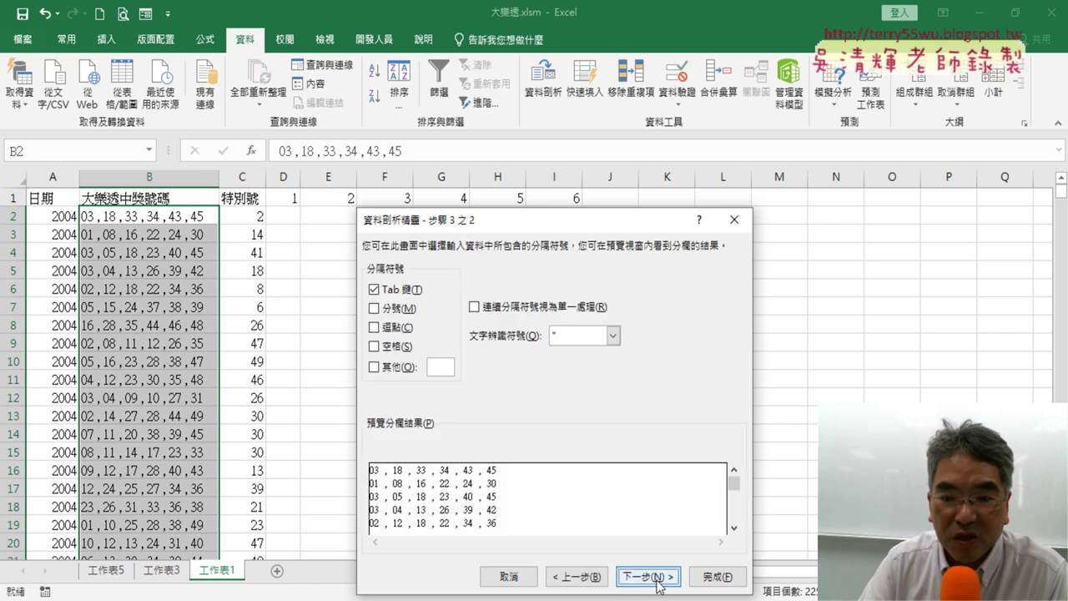
click(374, 328)
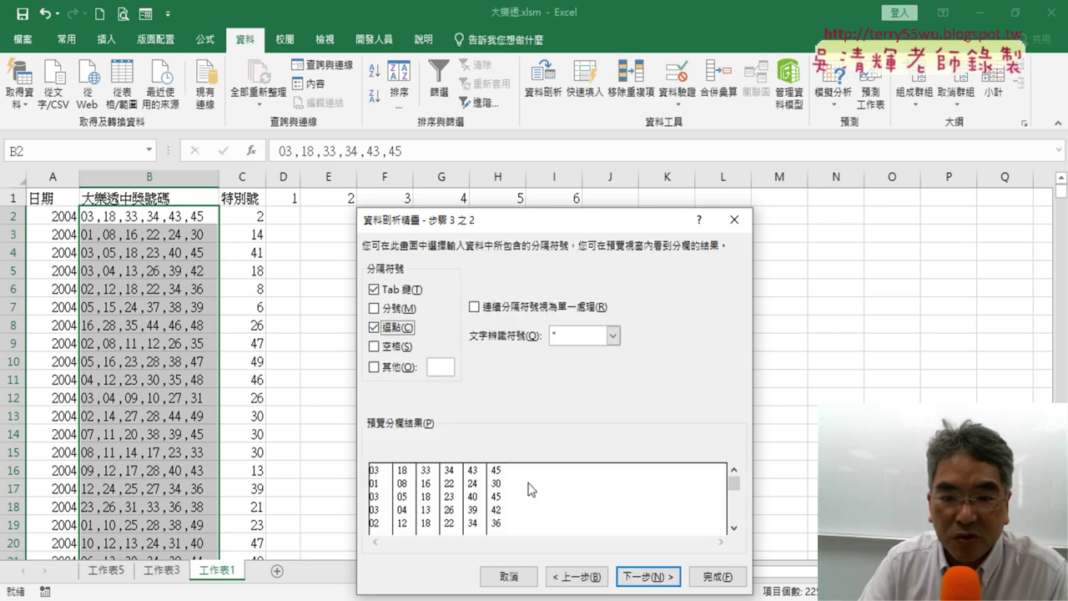
click(649, 577)
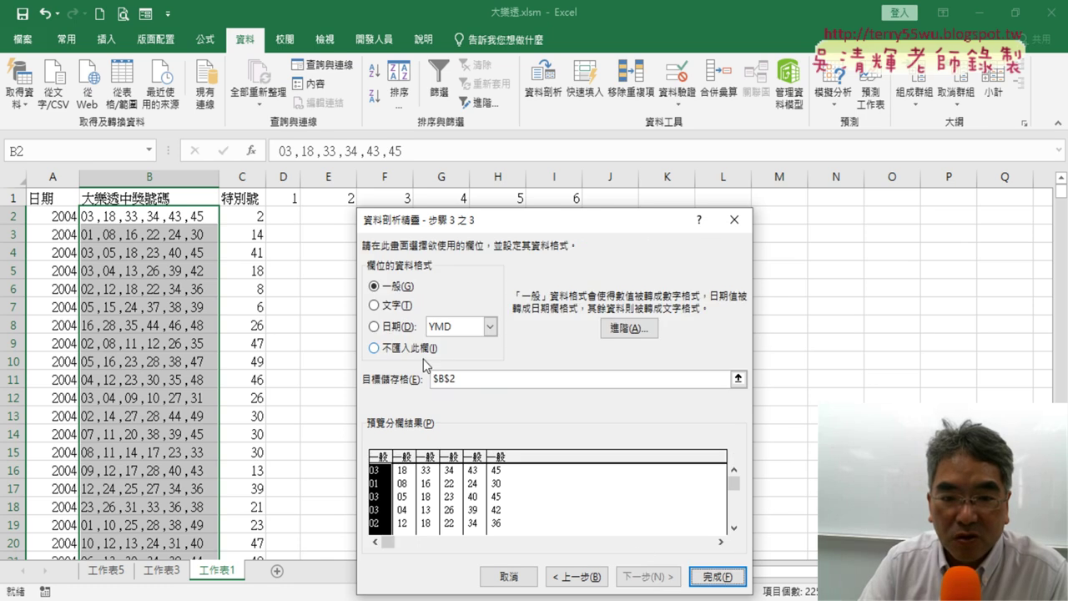
- Set the split destination to $D$2 and finish, then right-click column B
drag(500, 228, 661, 107)
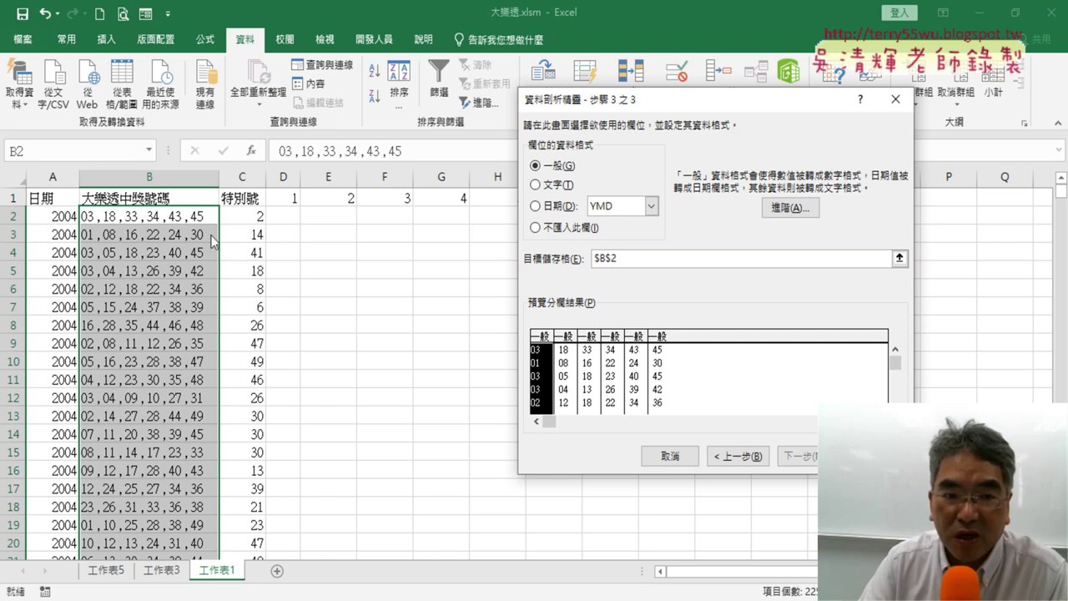
click(601, 262)
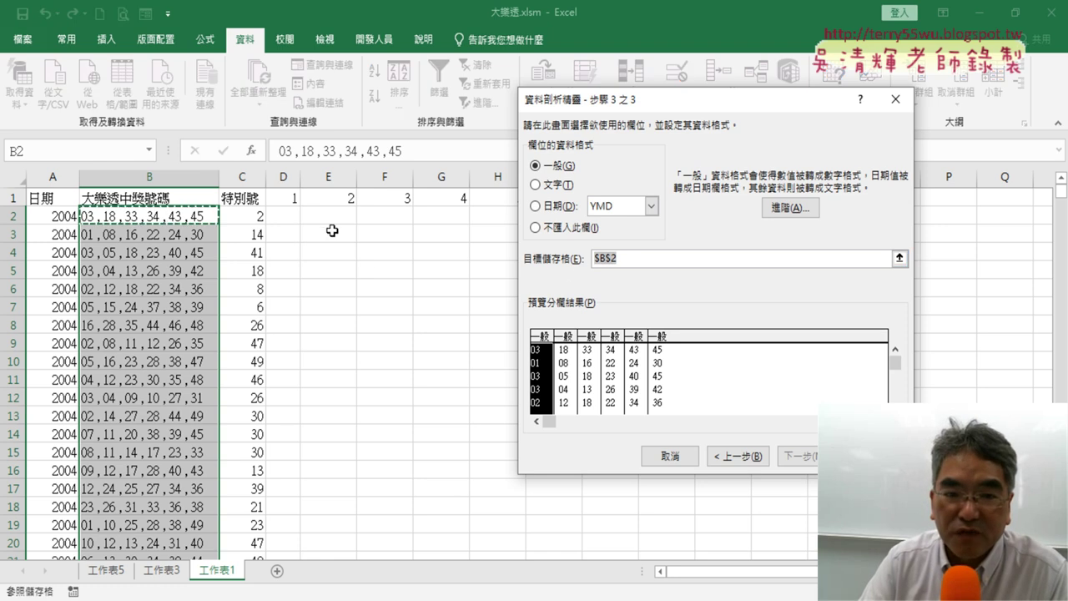
click(289, 216)
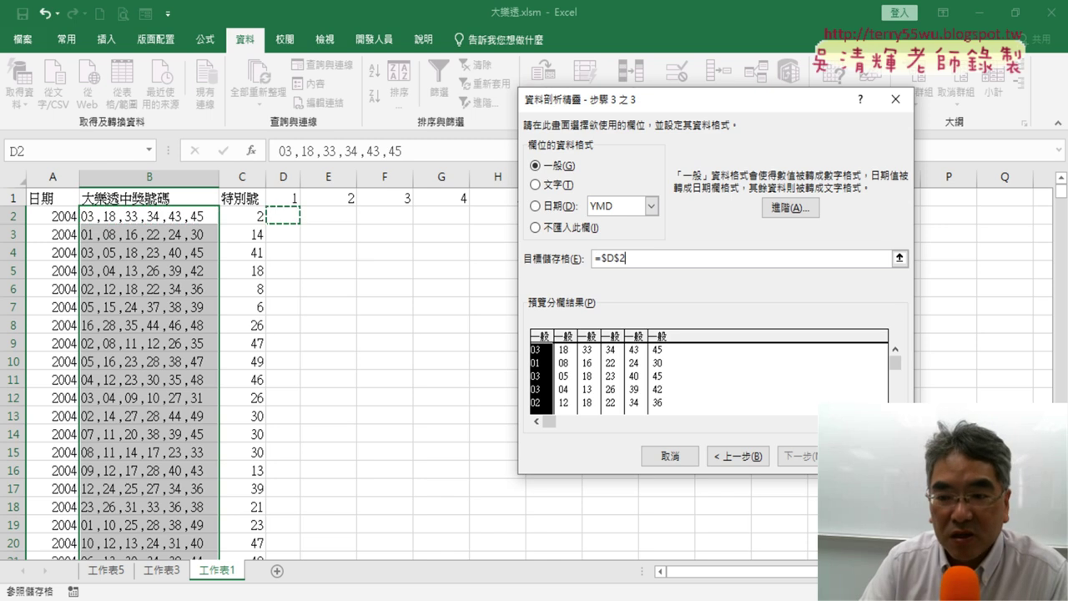
key(Return)
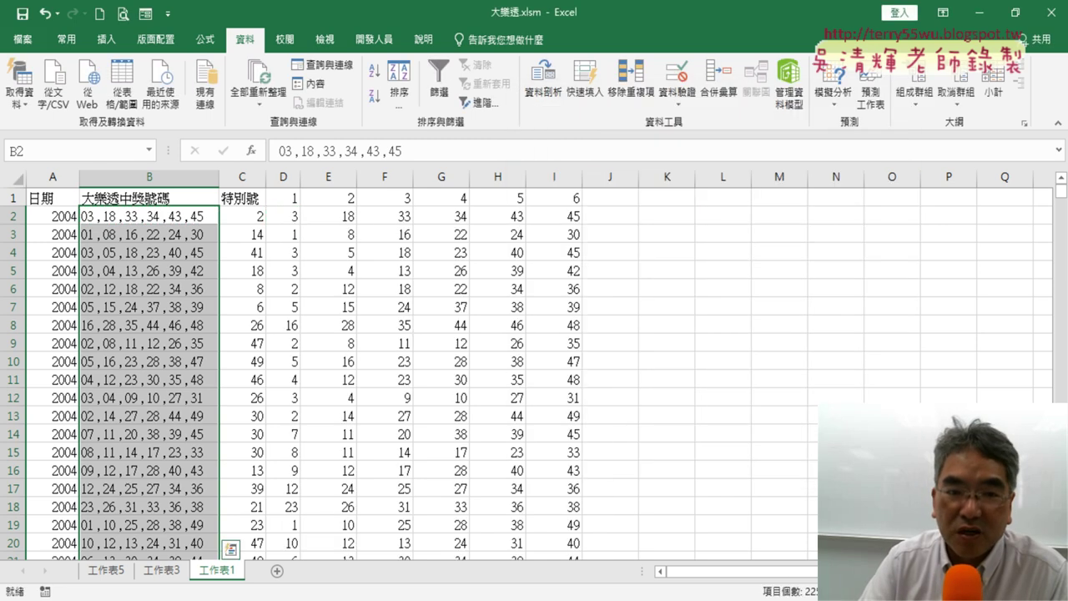
click(167, 179)
right_click(164, 230)
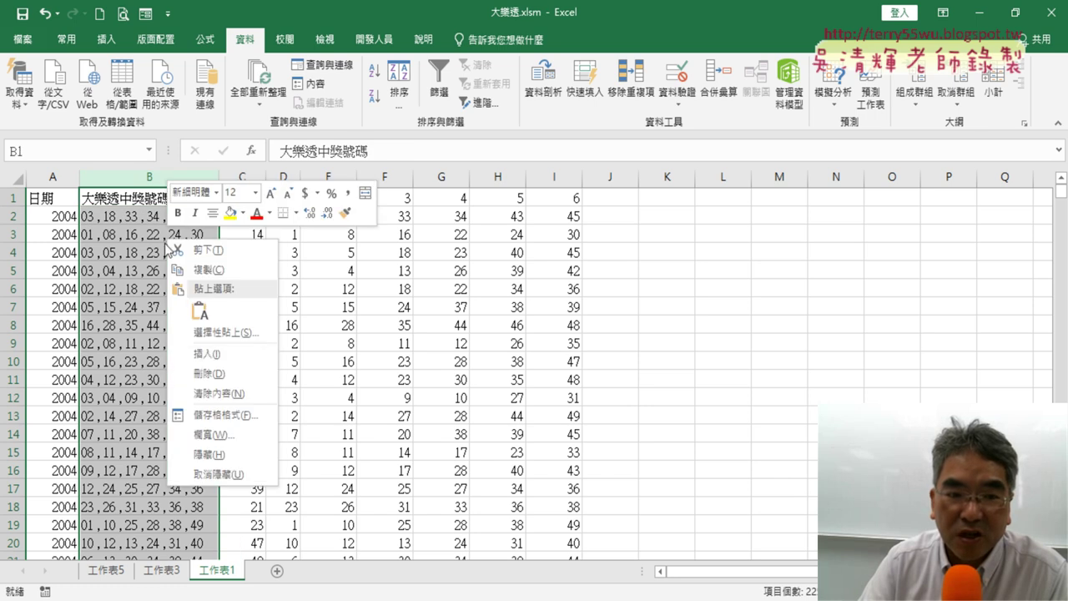
- Delete column B, undo the deletion, and switch to the Google Docs VBA notes
click(220, 377)
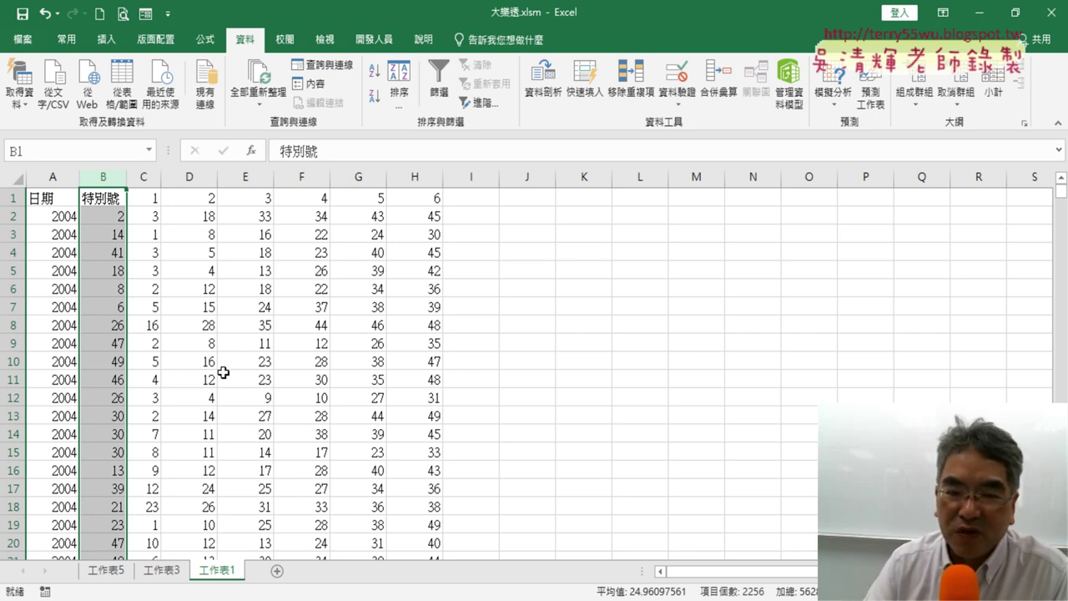
key(ctrl+z)
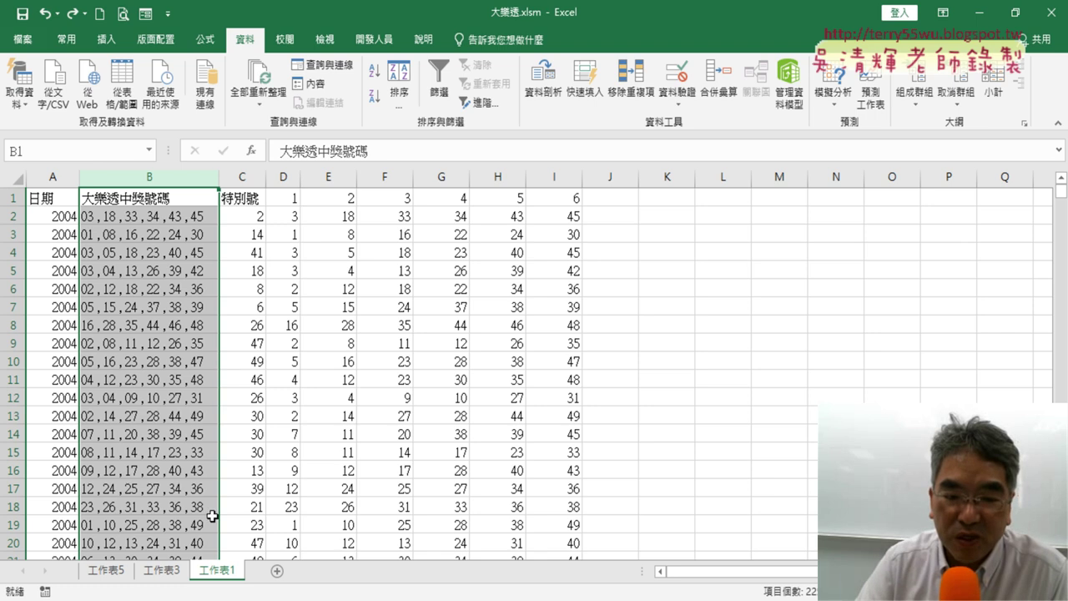
key(alt+Tab)
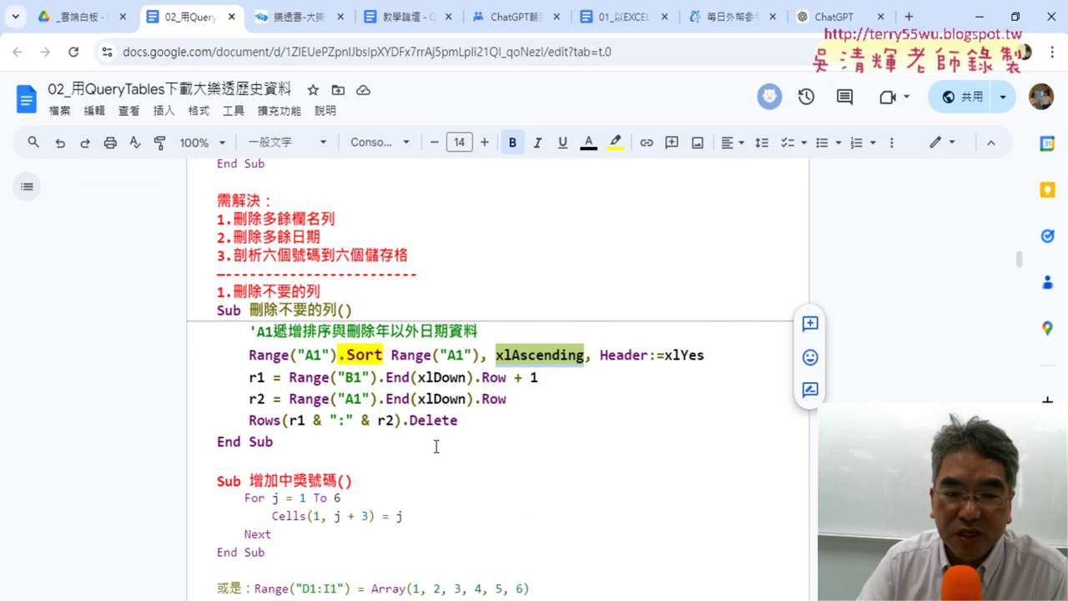
scroll(464, 441, down, 1)
scroll(451, 424, down, 2)
scroll(434, 405, down, 2)
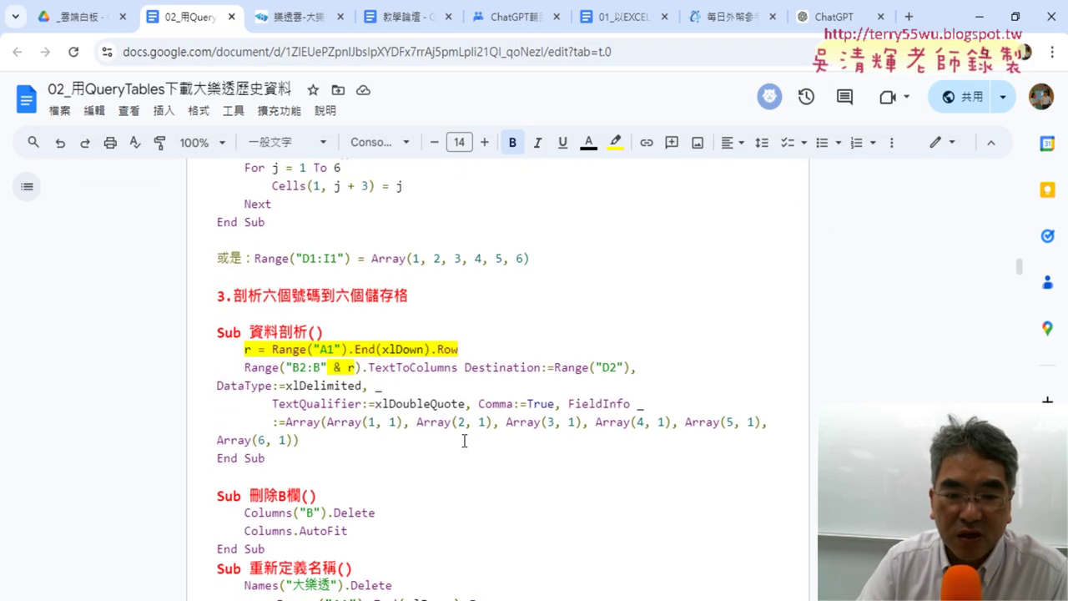
scroll(409, 375, down, 1)
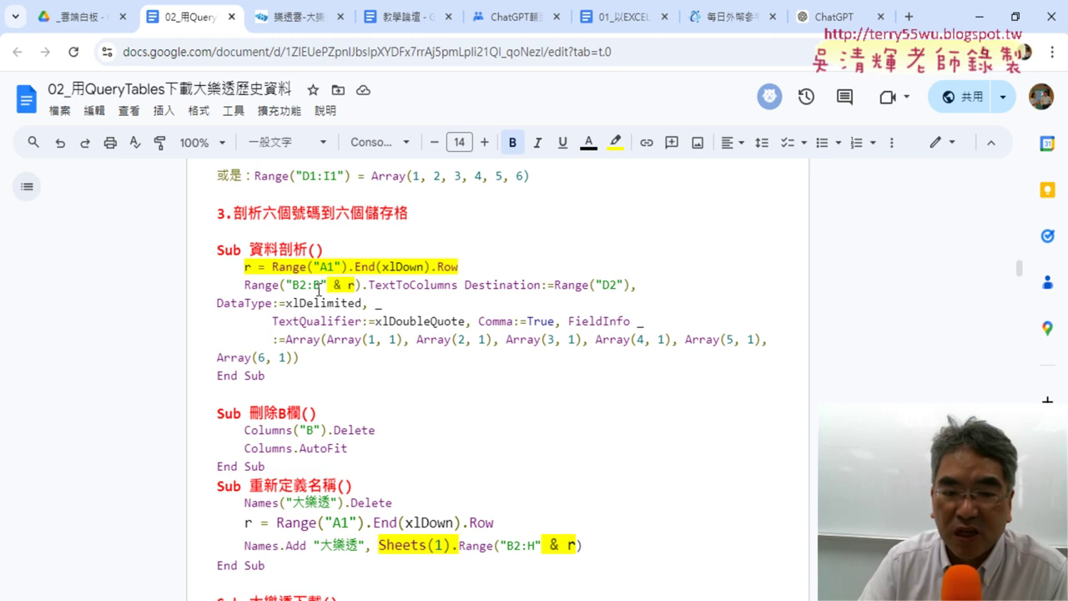
scroll(349, 318, down, 1)
drag(250, 331, 304, 330)
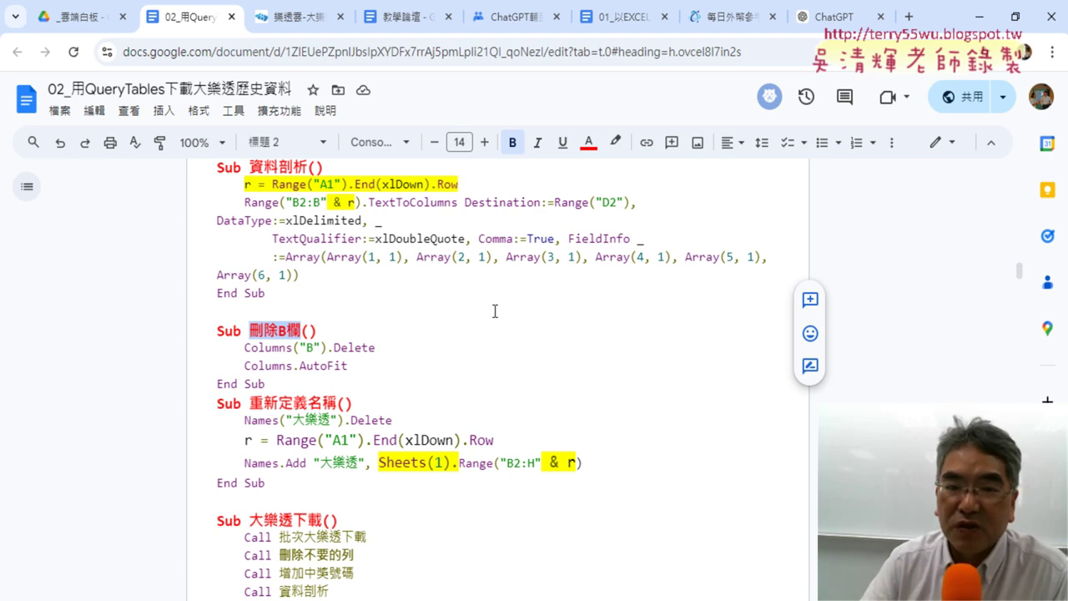
scroll(534, 333, up, 2)
scroll(534, 333, up, 3)
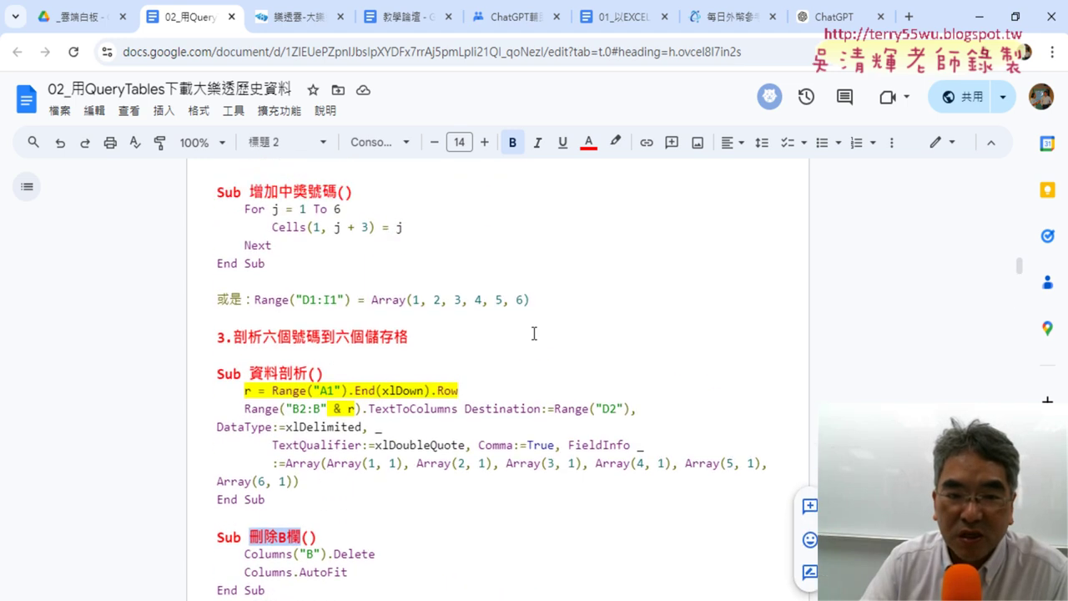
scroll(534, 333, up, 3)
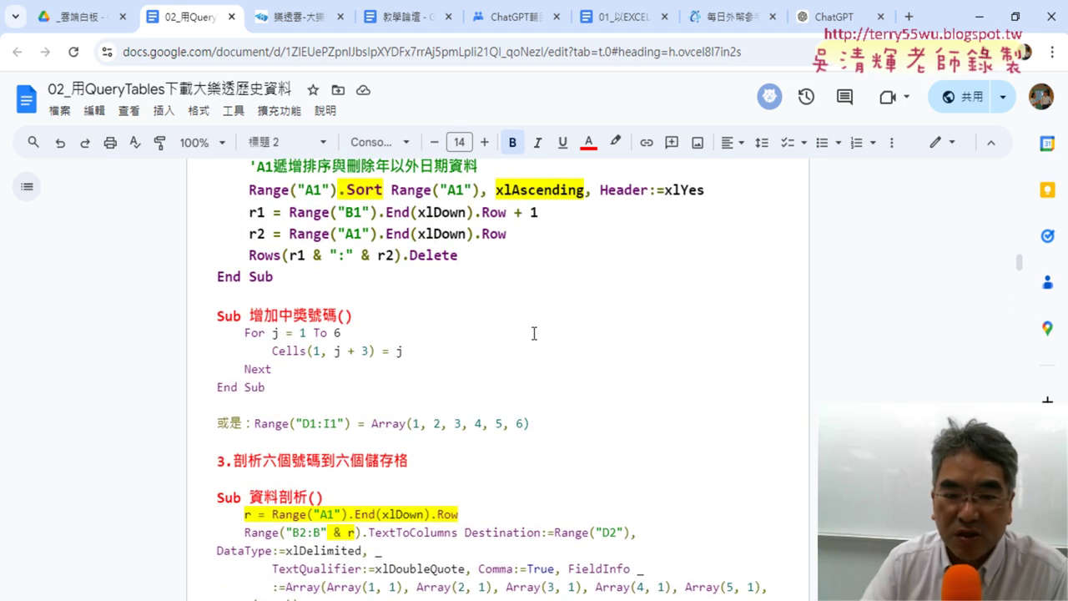